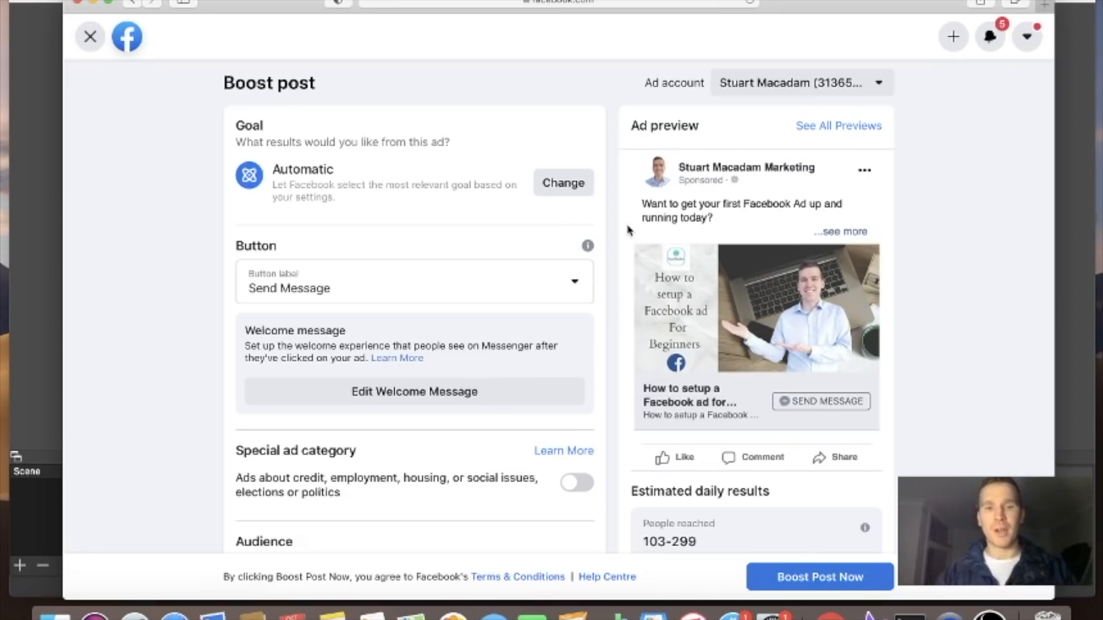
# Change the ad goal from Automatic to Get more website visitors and save it
pyautogui.scroll(-3, 627, 230)
pyautogui.scroll(2, 627, 230)
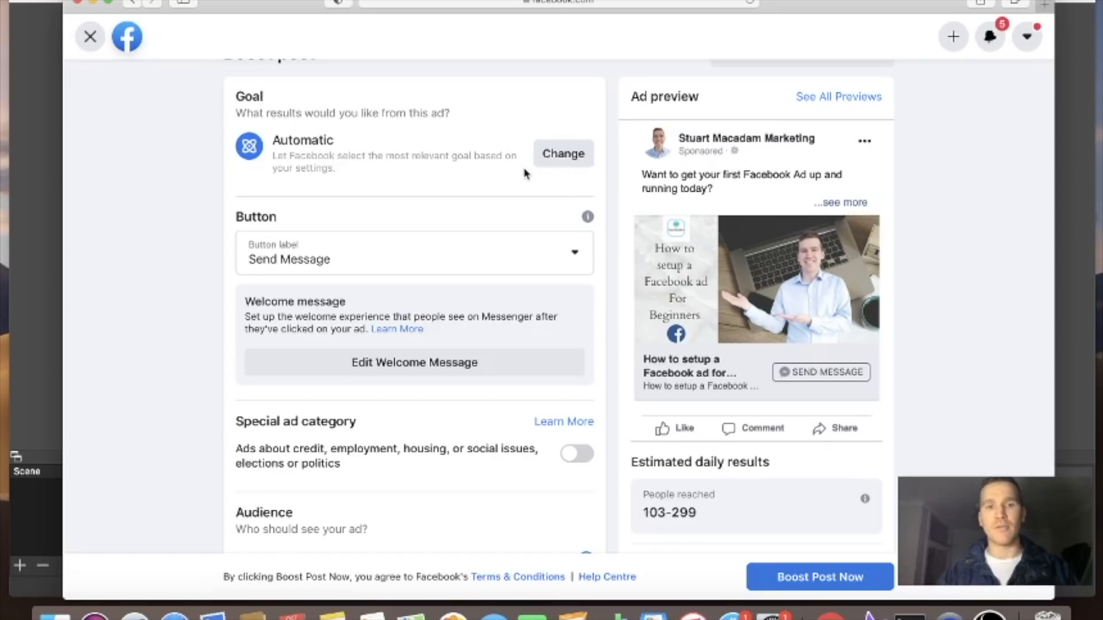
pyautogui.click(560, 163)
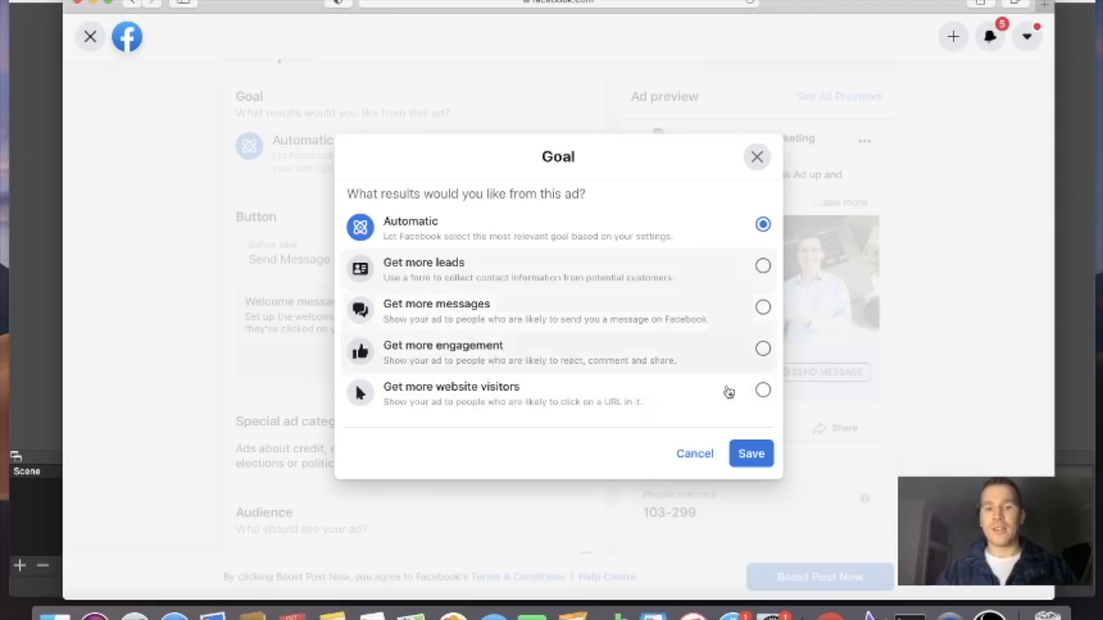
pyautogui.click(763, 390)
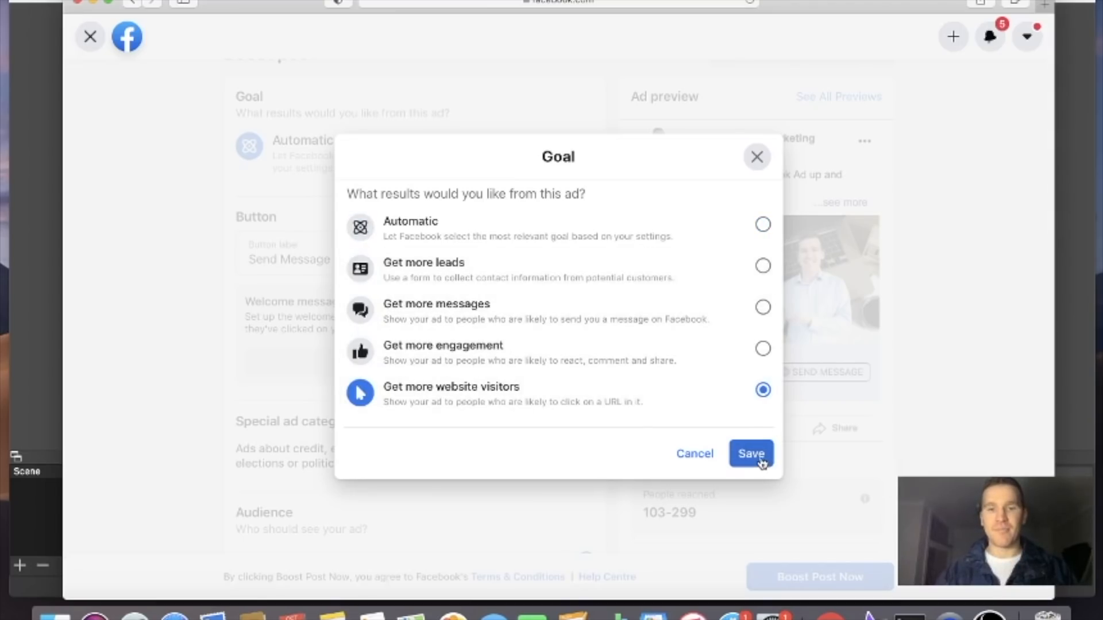
pyautogui.click(762, 458)
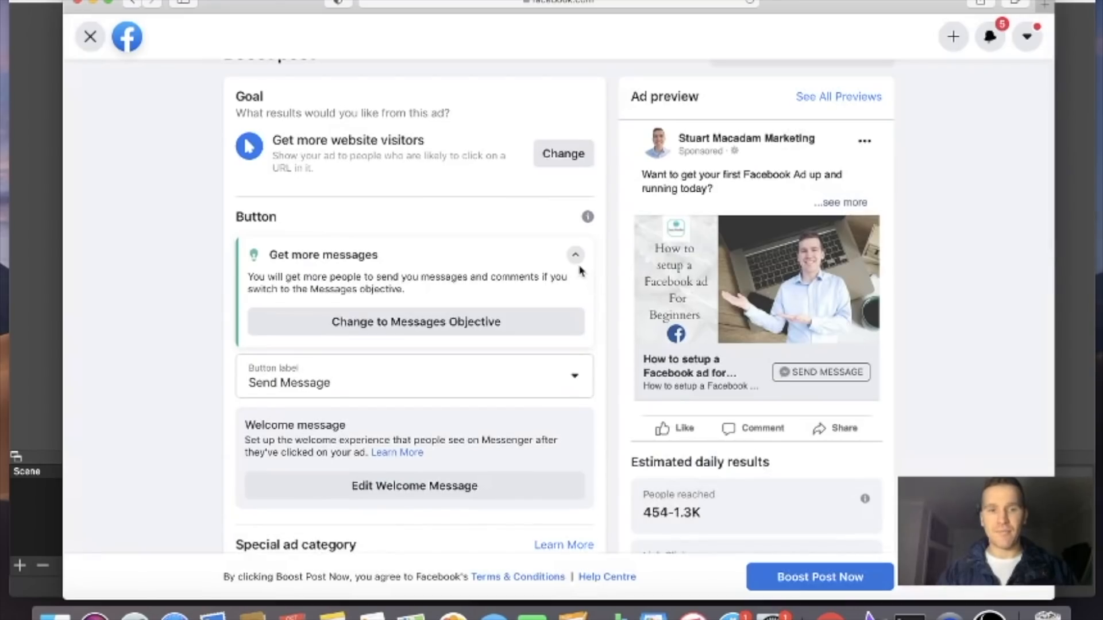
# Set the ad's button label to Learn More
pyautogui.scroll(-3, 472, 219)
pyautogui.scroll(-2, 474, 221)
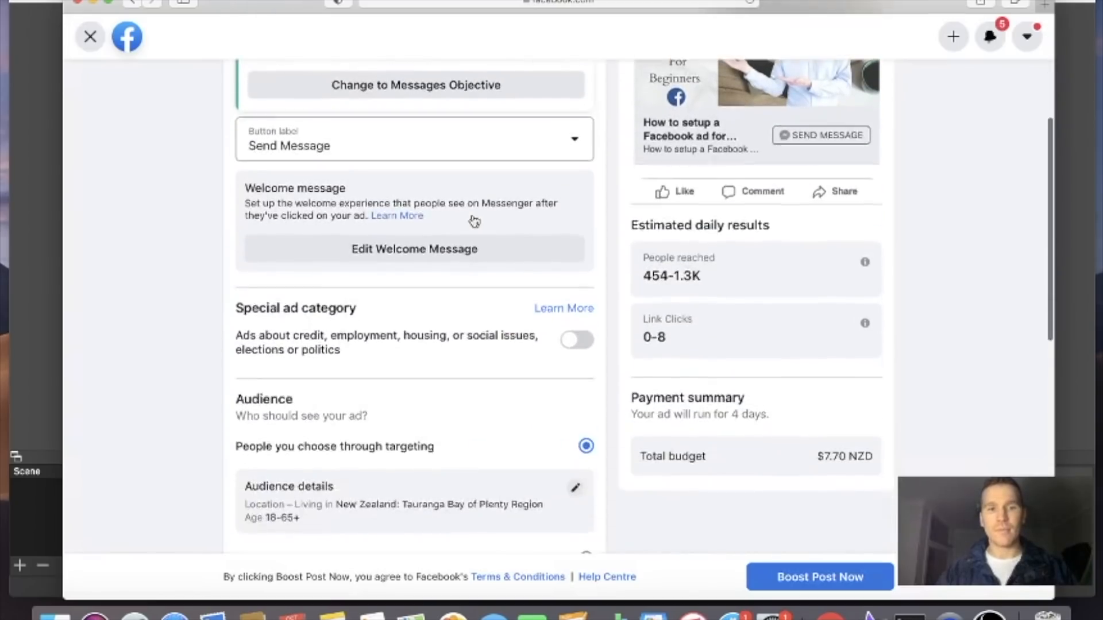
pyautogui.scroll(2, 472, 219)
pyautogui.scroll(-3, 527, 243)
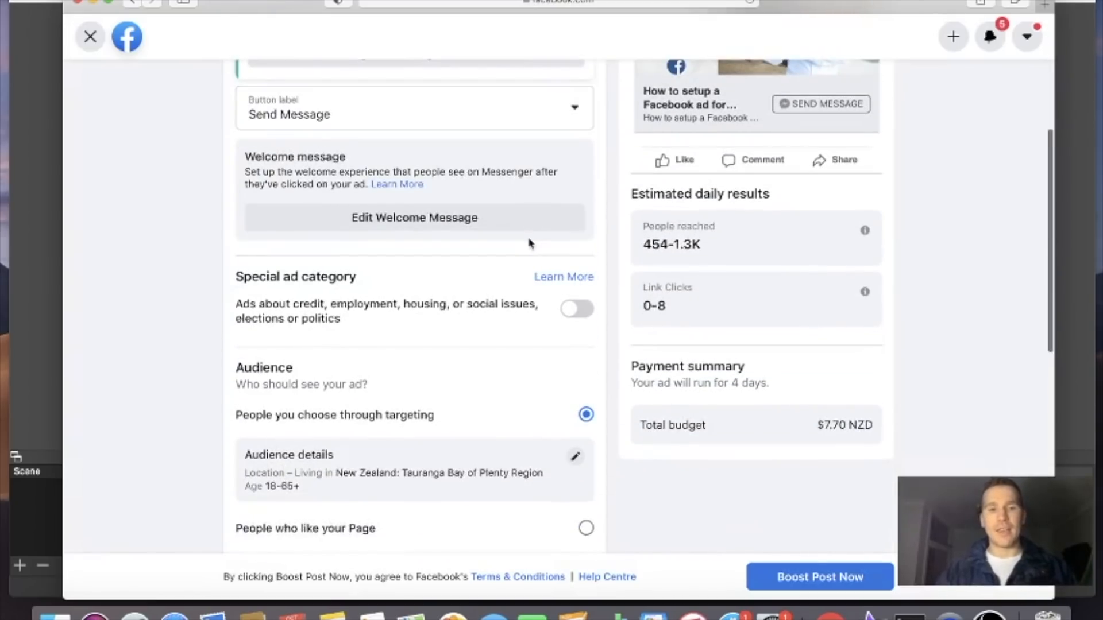
pyautogui.scroll(4, 529, 240)
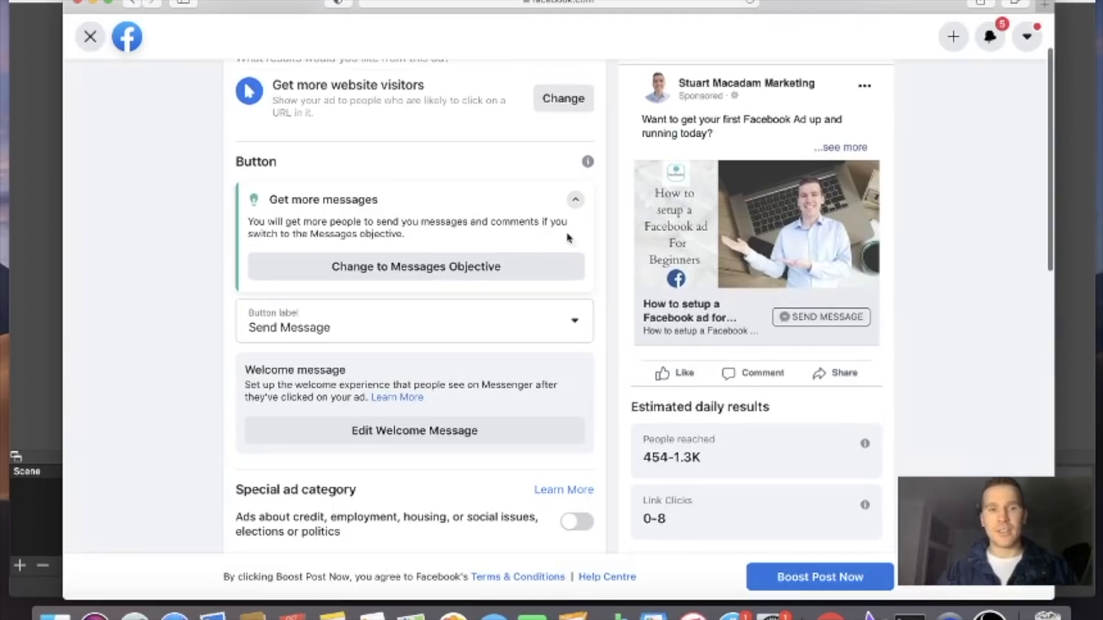
pyautogui.click(541, 342)
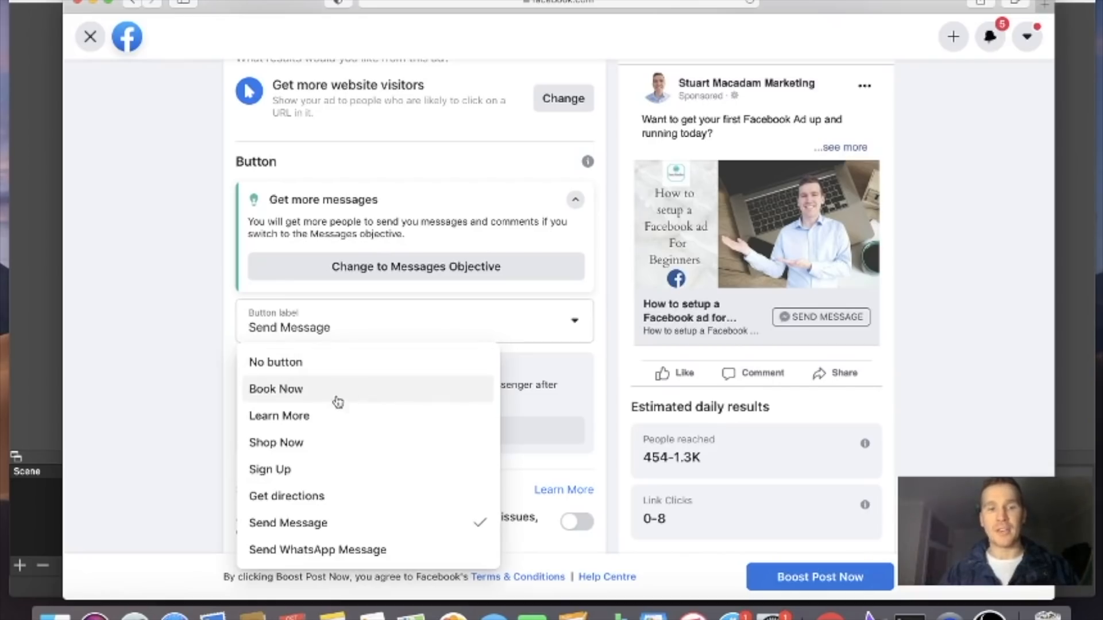
pyautogui.click(303, 419)
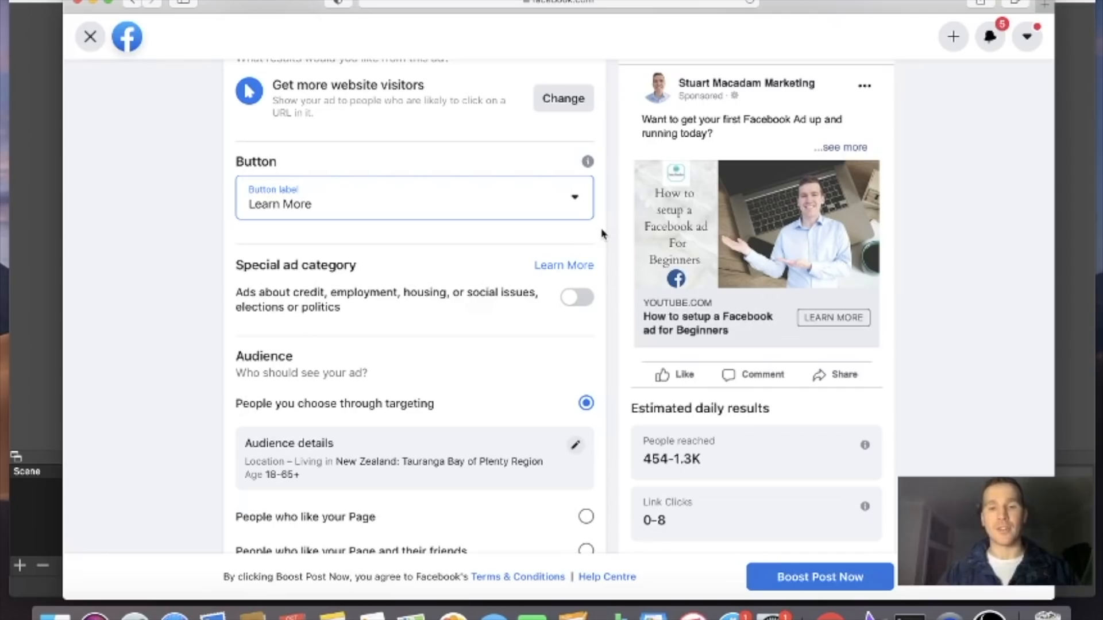
# Edit the targeted audience's details, replacing the Tauranga location with the country New Zealand
pyautogui.scroll(-5, 602, 234)
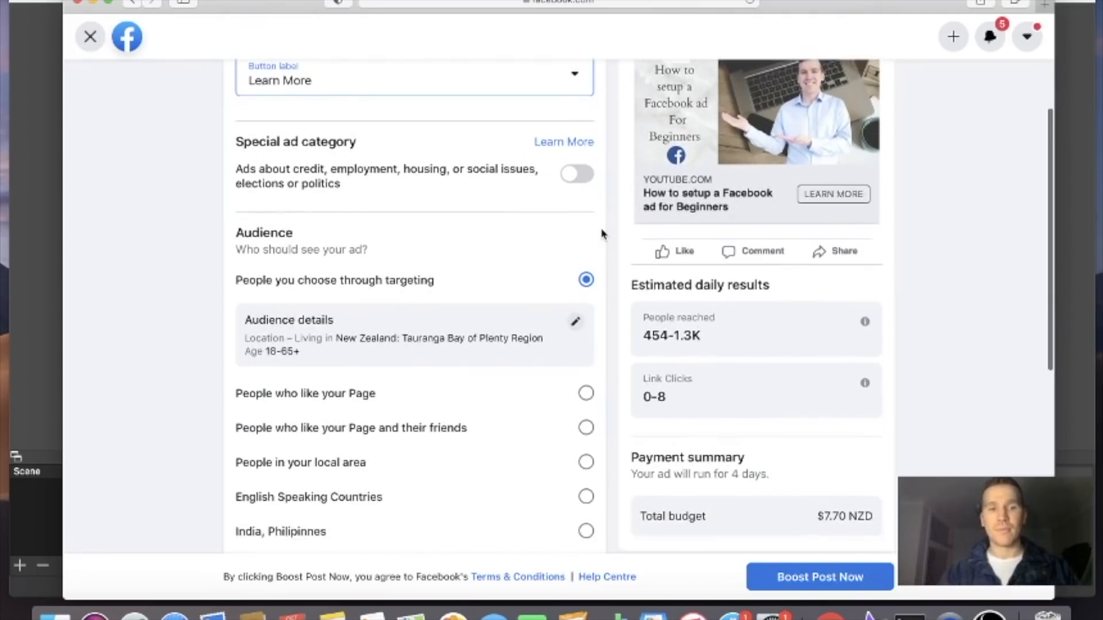
pyautogui.scroll(-2, 602, 233)
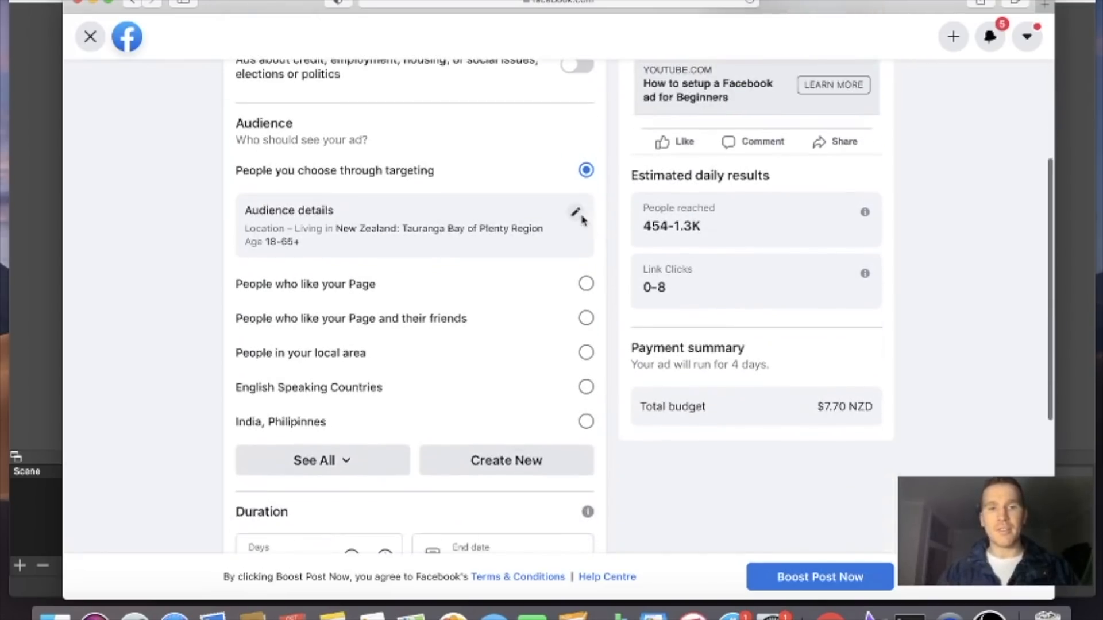
pyautogui.click(576, 216)
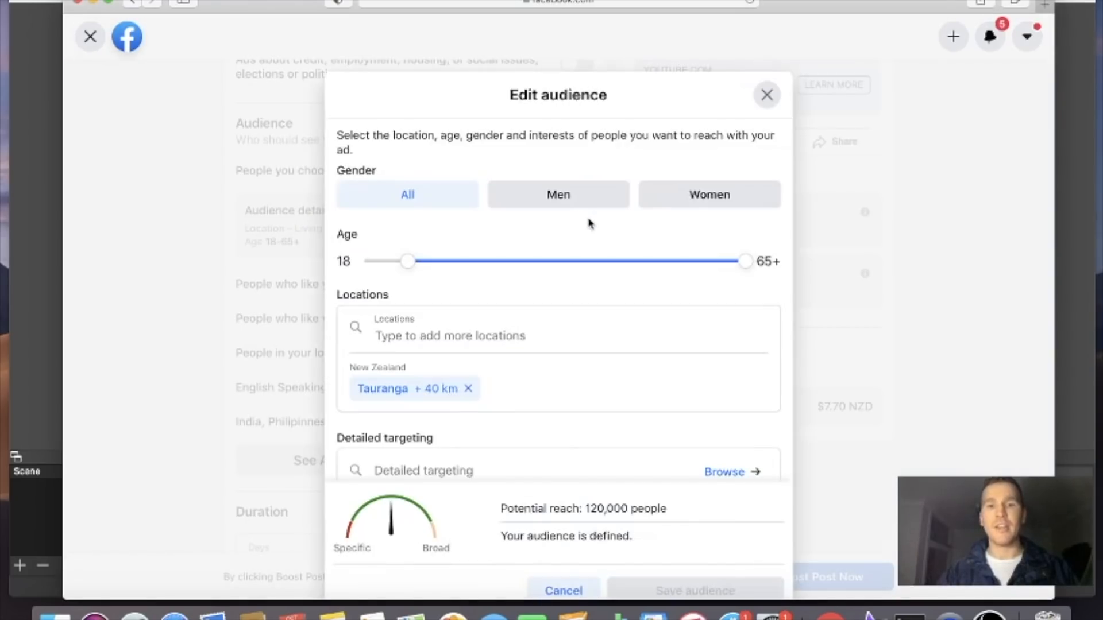
pyautogui.scroll(-2, 590, 223)
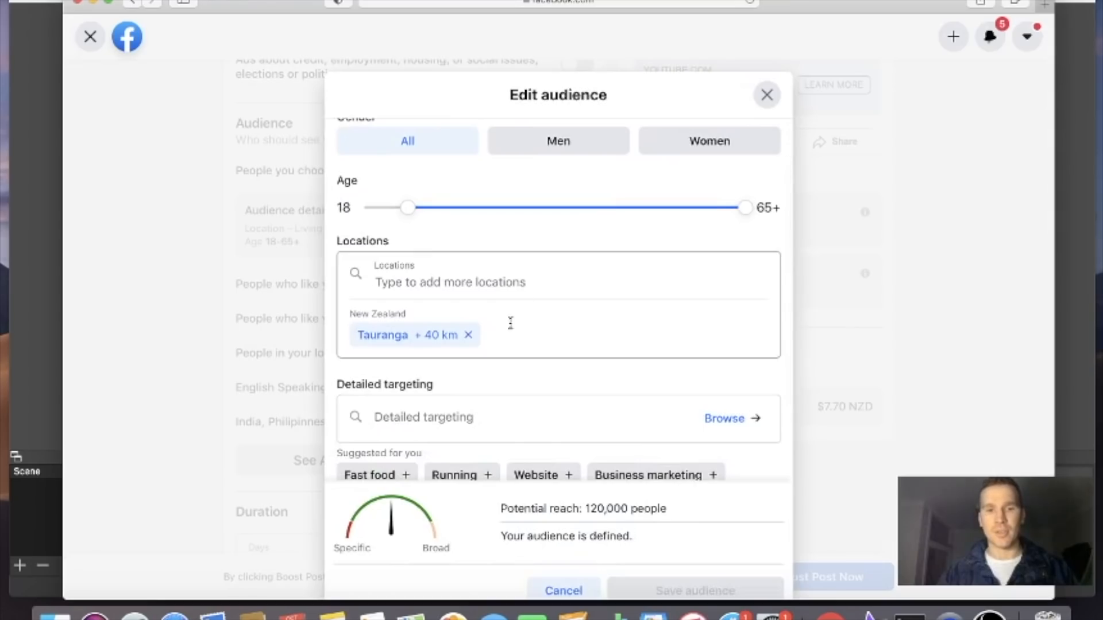
pyautogui.click(469, 337)
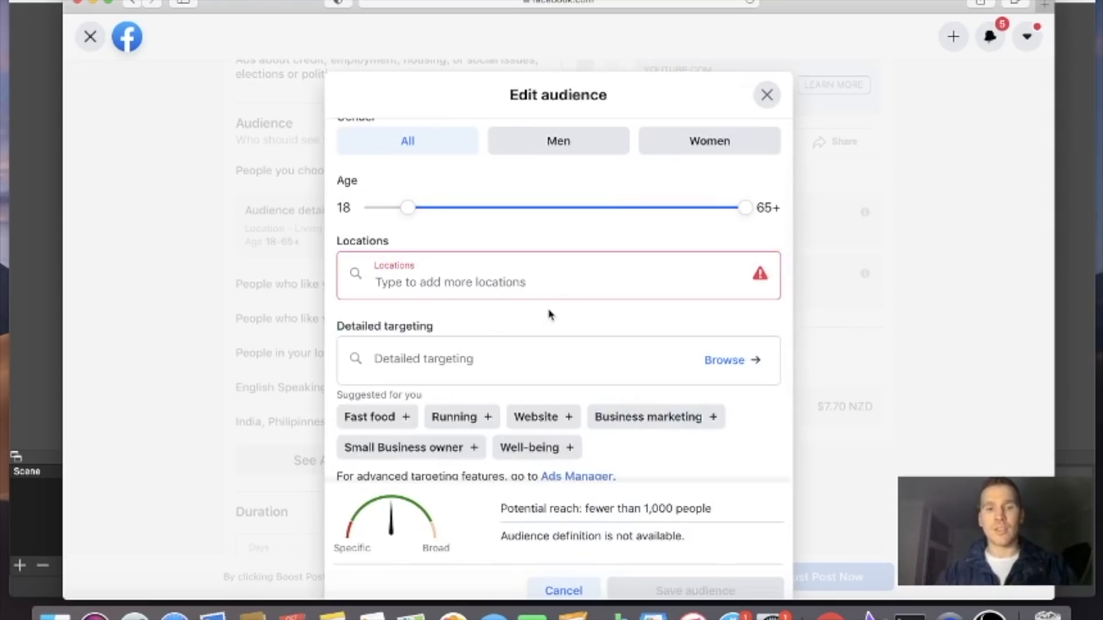
pyautogui.write('new zeala')
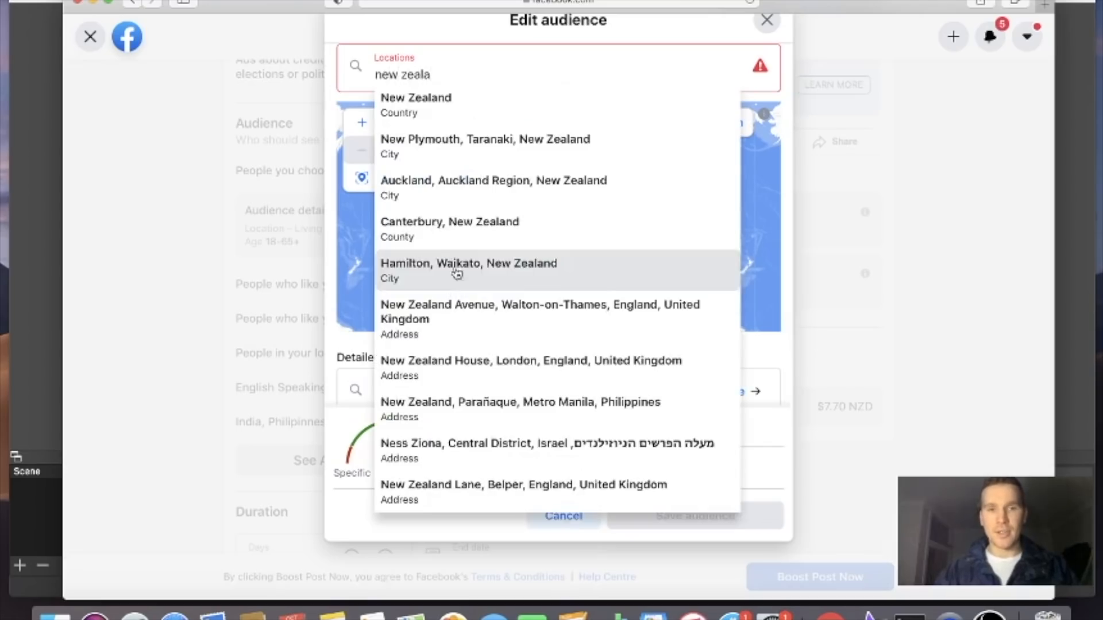
pyautogui.click(495, 110)
pyautogui.click(510, 79)
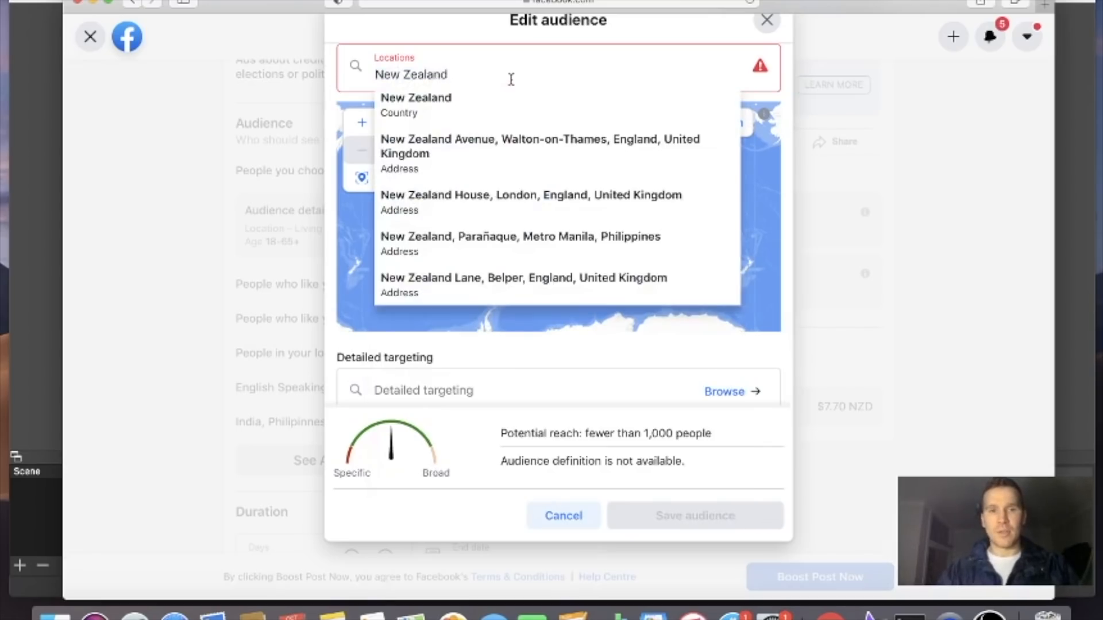
pyautogui.press('Return')
# Add Australia to the audience's locations
pyautogui.write('austr')
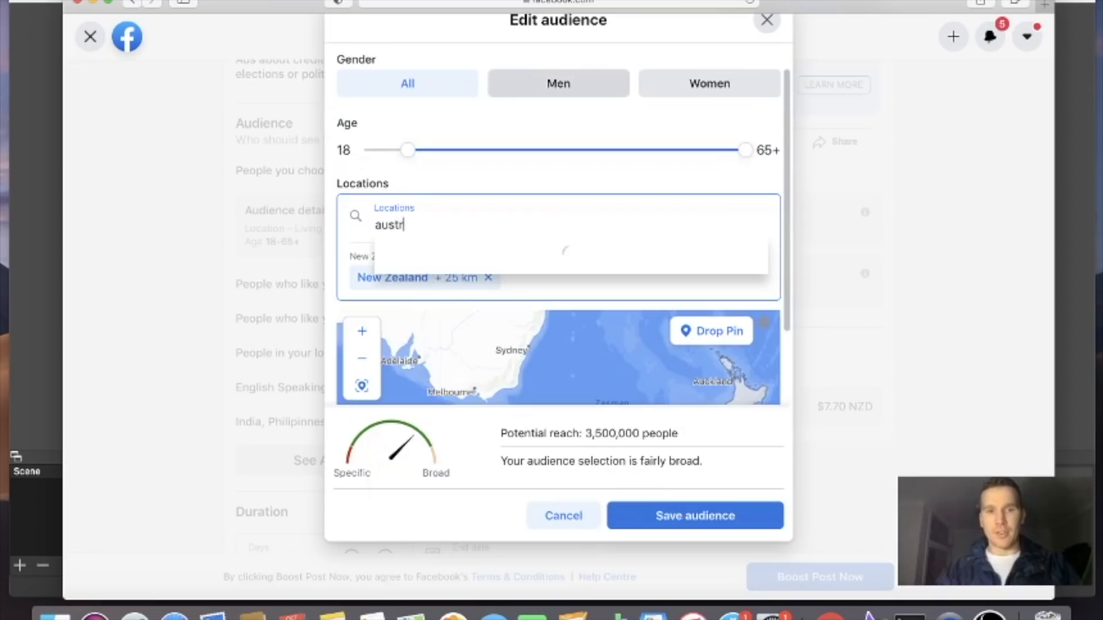
pyautogui.click(467, 248)
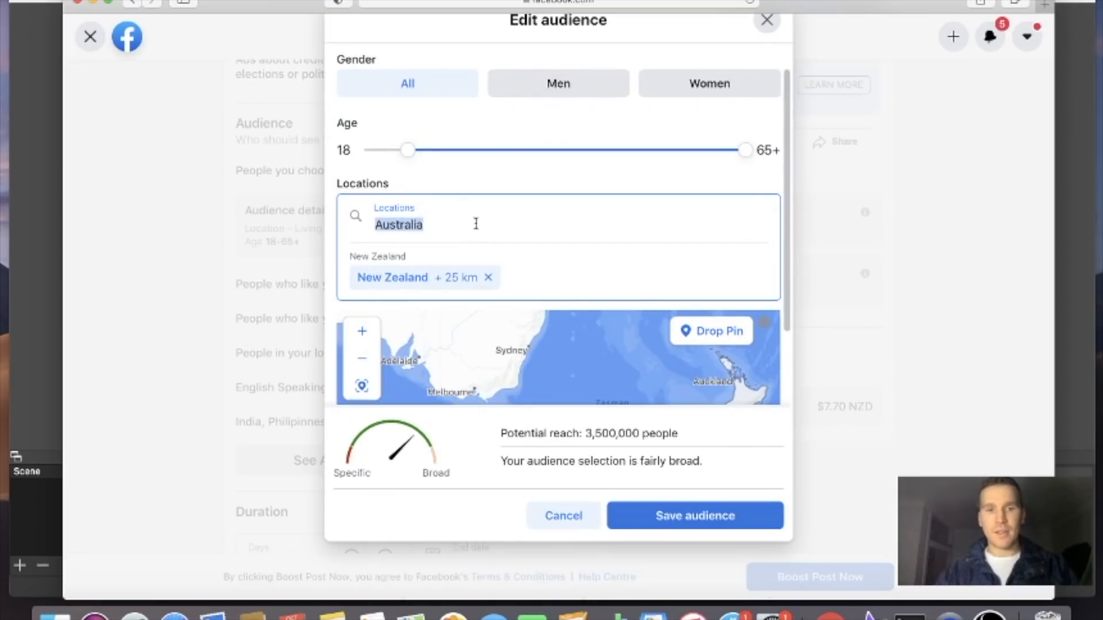
pyautogui.scroll(-5, 526, 250)
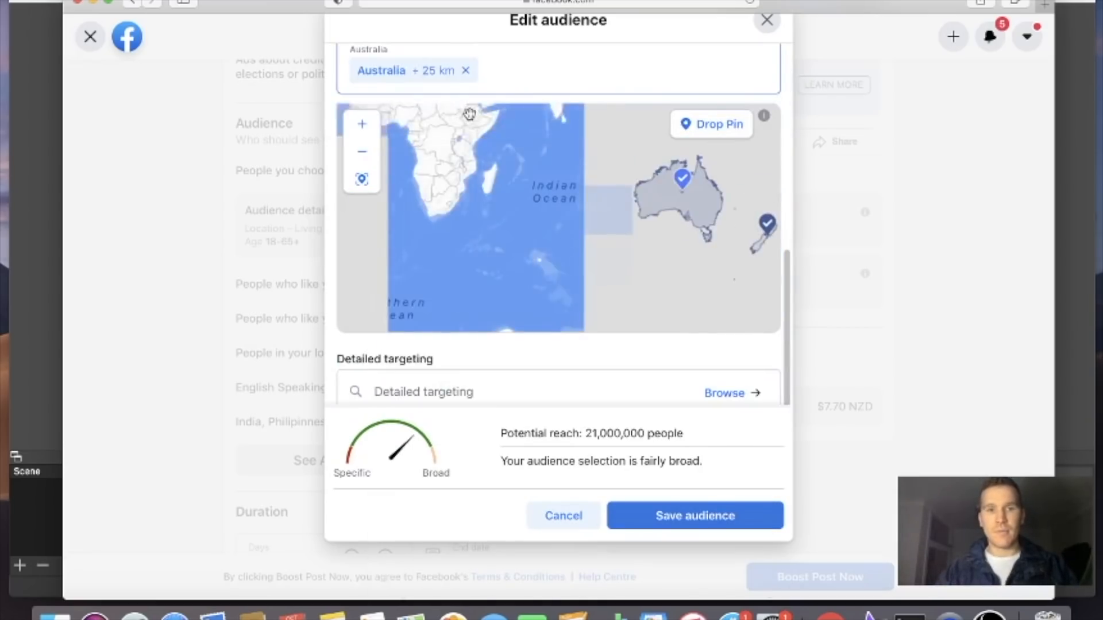
# Add the United States and Canada to the audience's locations
pyautogui.scroll(3, 474, 115)
pyautogui.scroll(5, 788, 164)
pyautogui.click(546, 184)
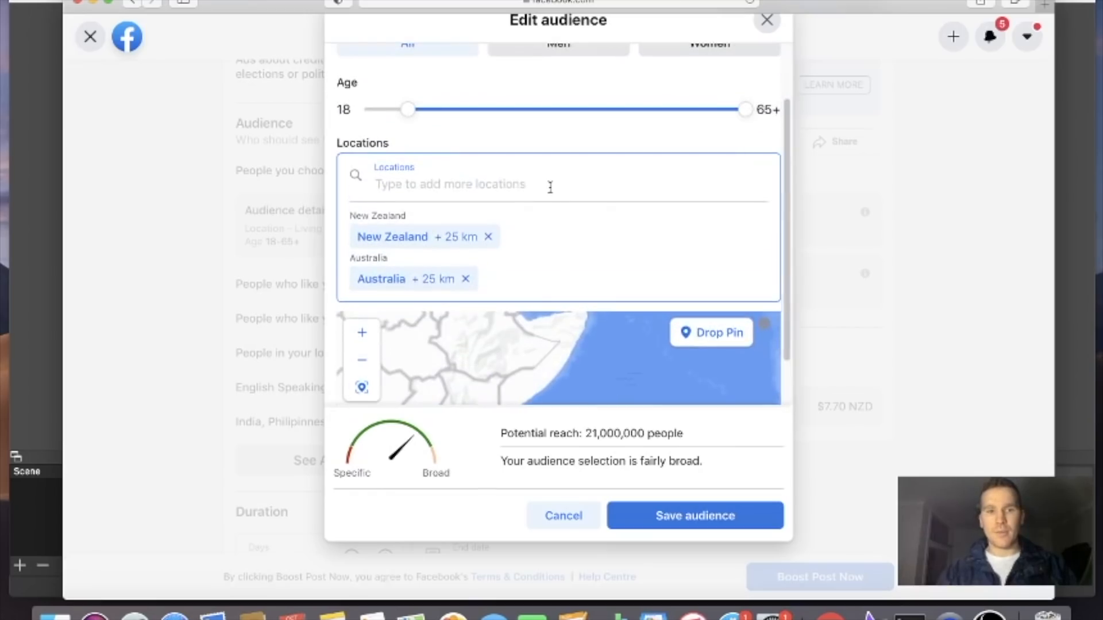
pyautogui.write('united')
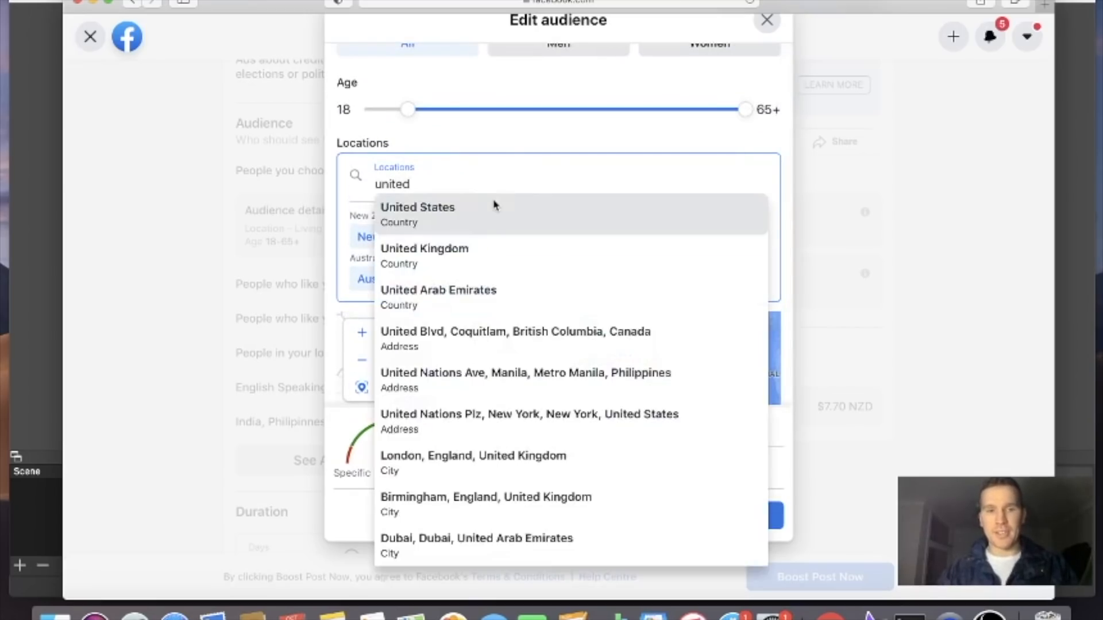
pyautogui.click(489, 208)
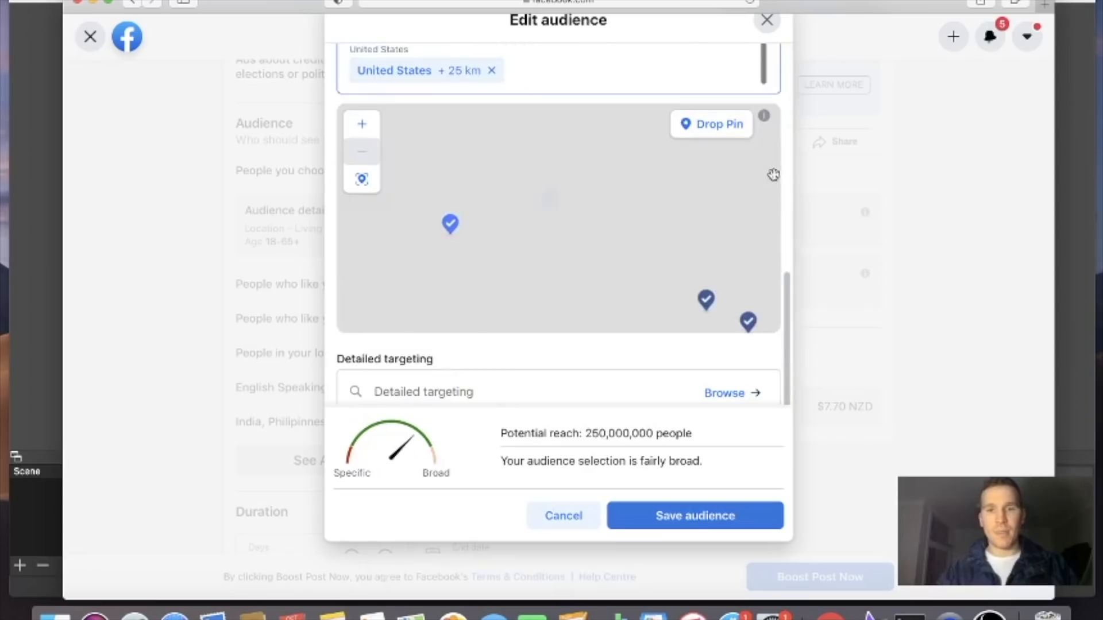
pyautogui.scroll(3, 533, 89)
pyautogui.write('canada')
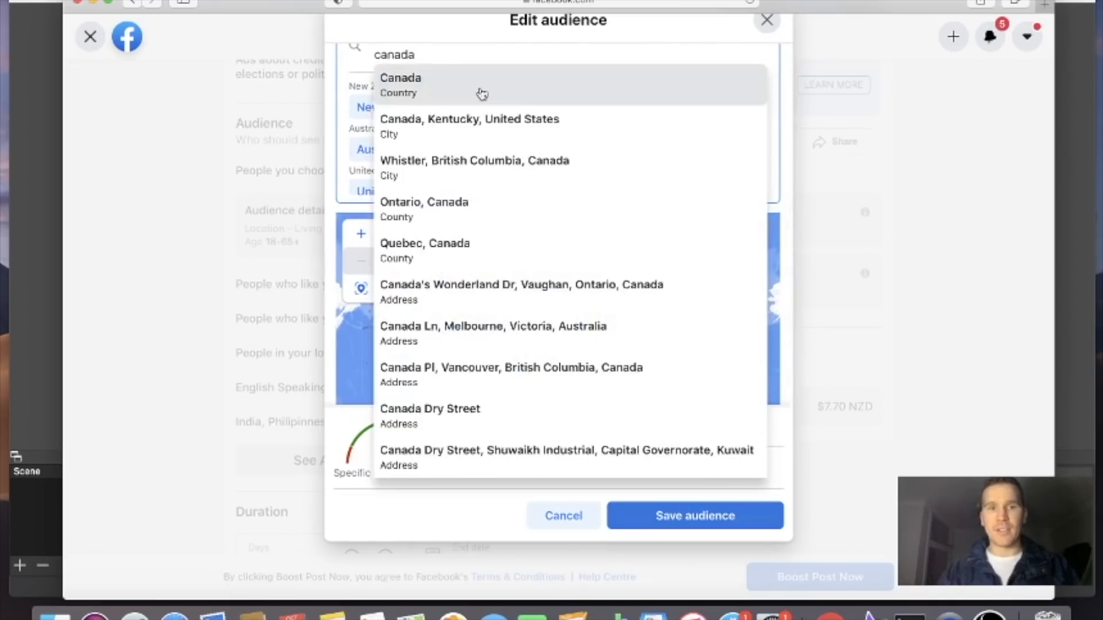
pyautogui.click(481, 94)
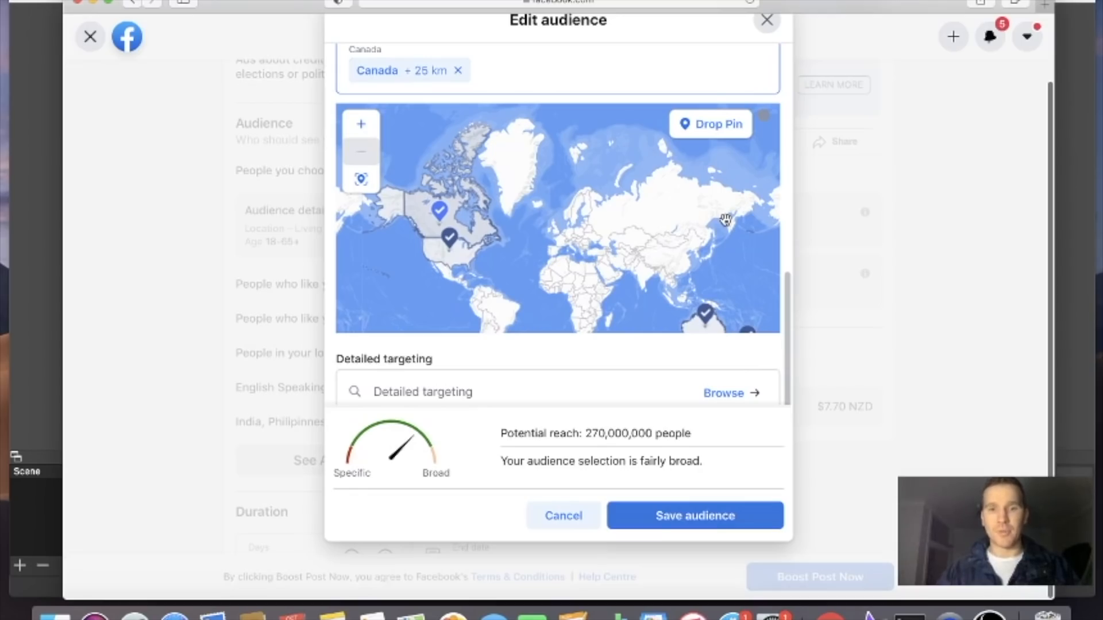
# Set the audience's age range to 13–30
pyautogui.scroll(6, 774, 317)
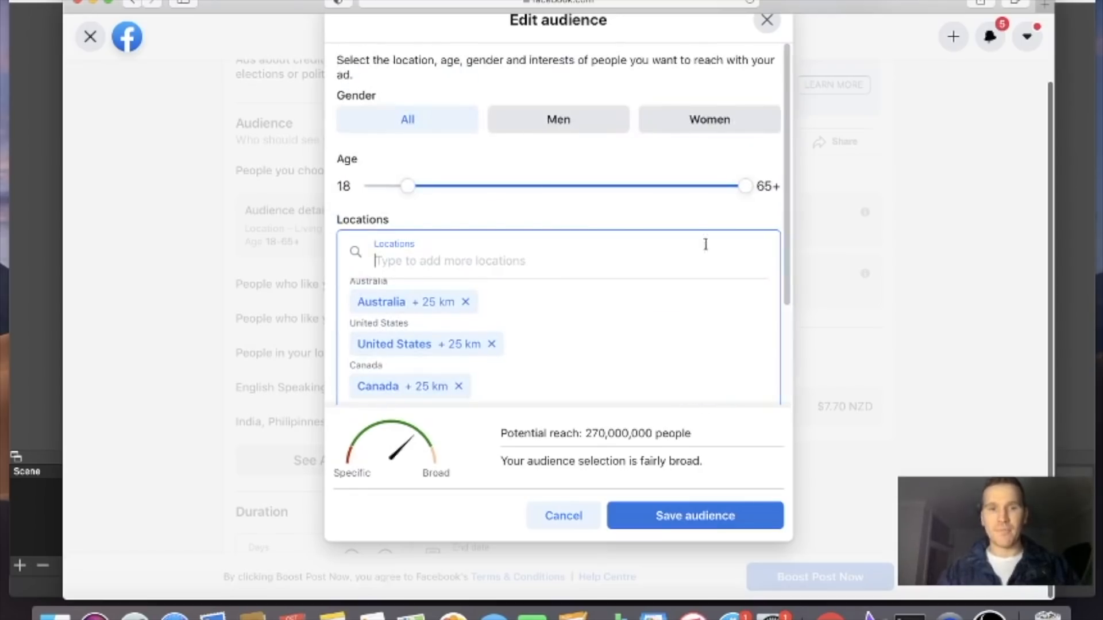
pyautogui.moveTo(747, 186); pyautogui.dragTo(579, 193)
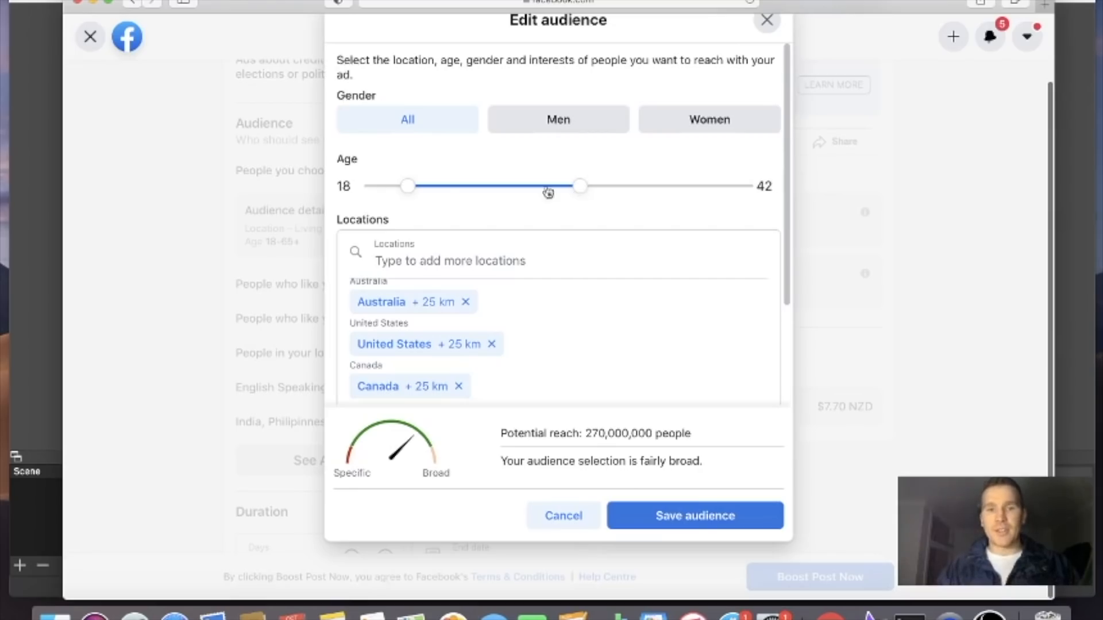
pyautogui.moveTo(407, 185); pyautogui.dragTo(372, 187)
pyautogui.moveTo(581, 196); pyautogui.dragTo(493, 195)
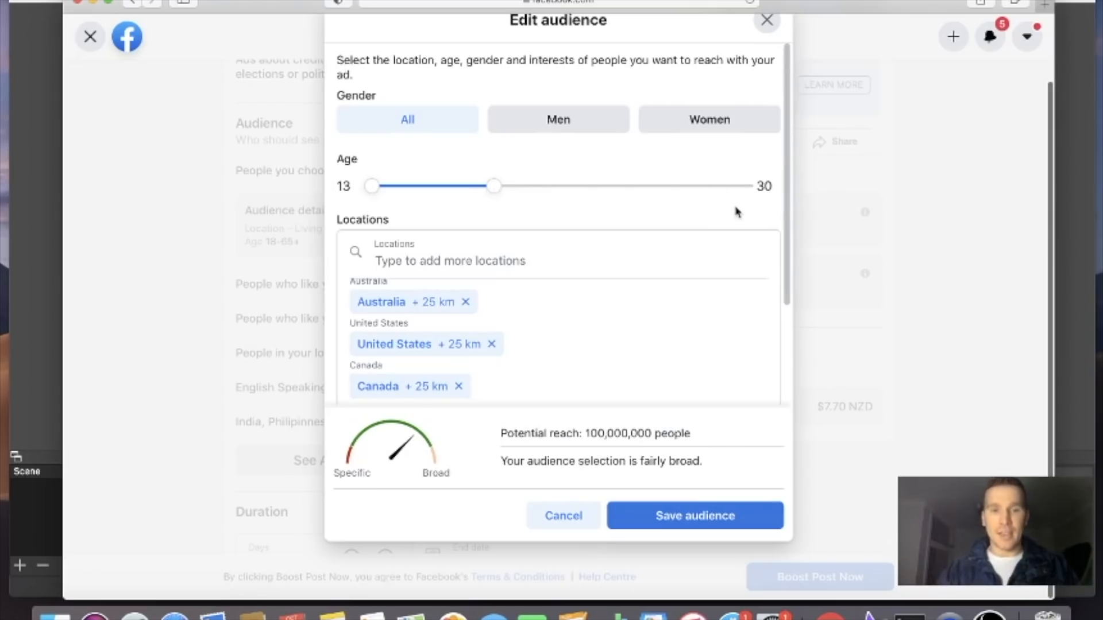
# Search detailed targeting for "facebook" and add the Facebook Page admins behaviour
pyautogui.scroll(-10, 736, 212)
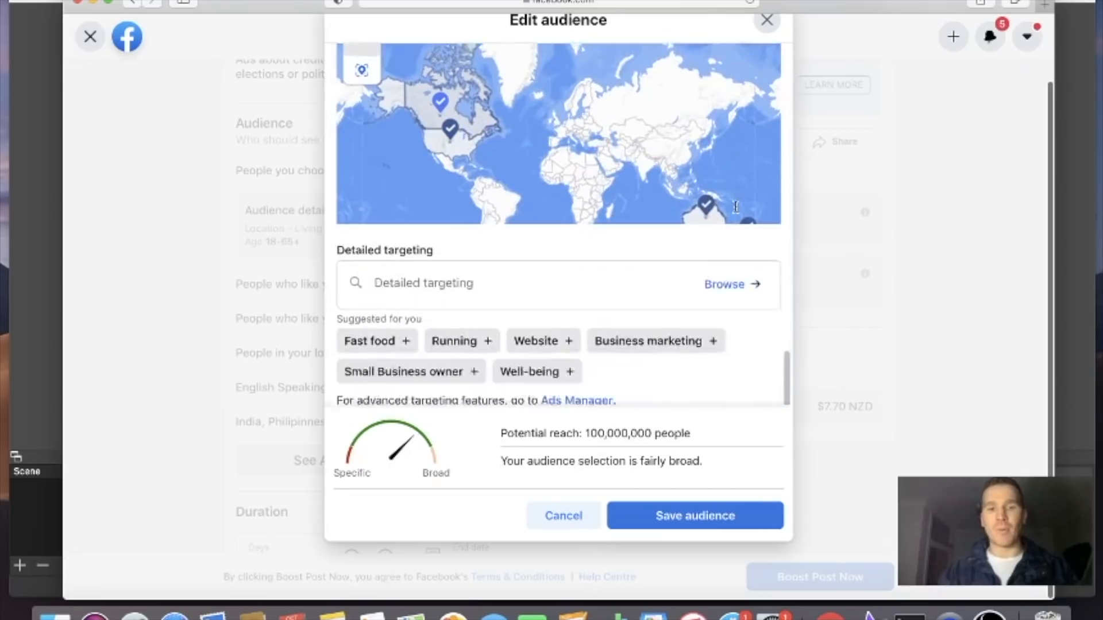
pyautogui.click(499, 238)
pyautogui.write('fac')
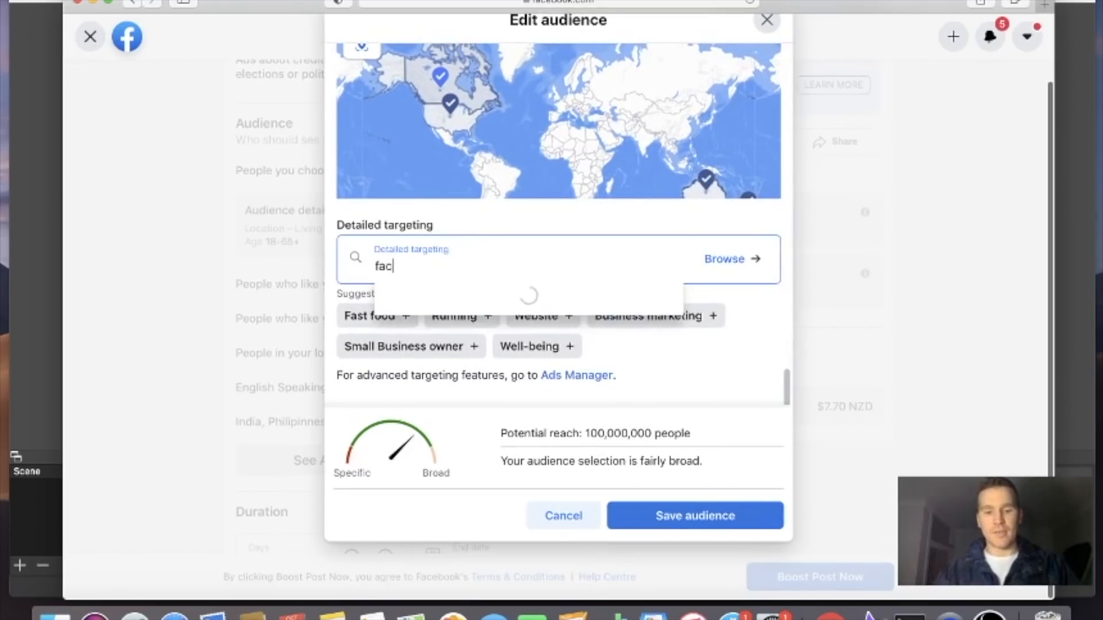
pyautogui.write('ebook mar')
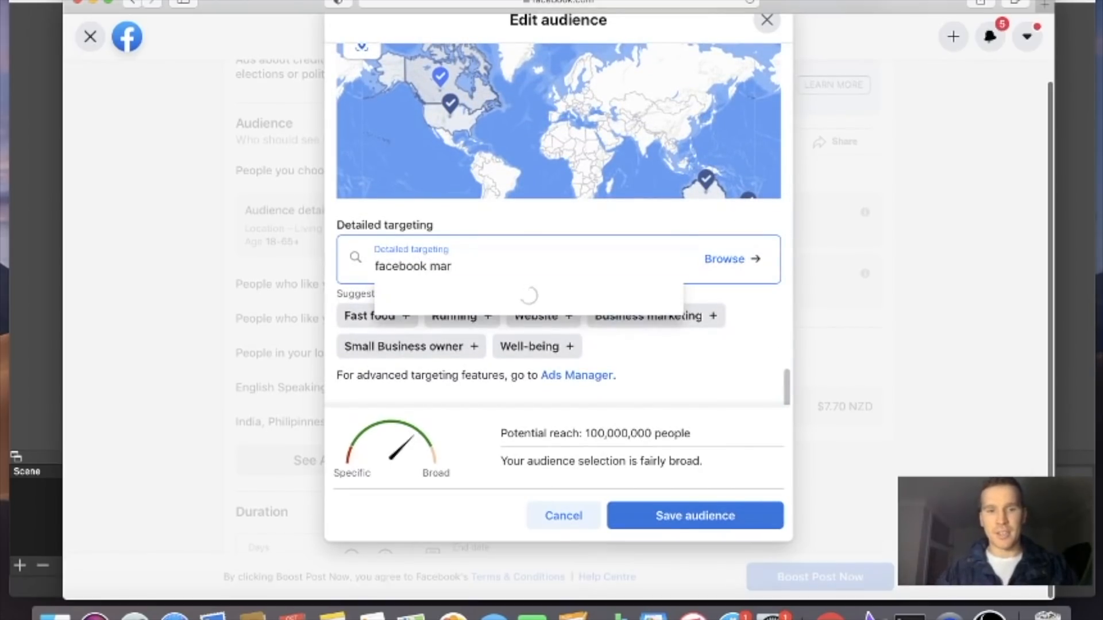
pyautogui.press('BackSpace')
pyautogui.press('BackSpace')
pyautogui.press('BackSpace')
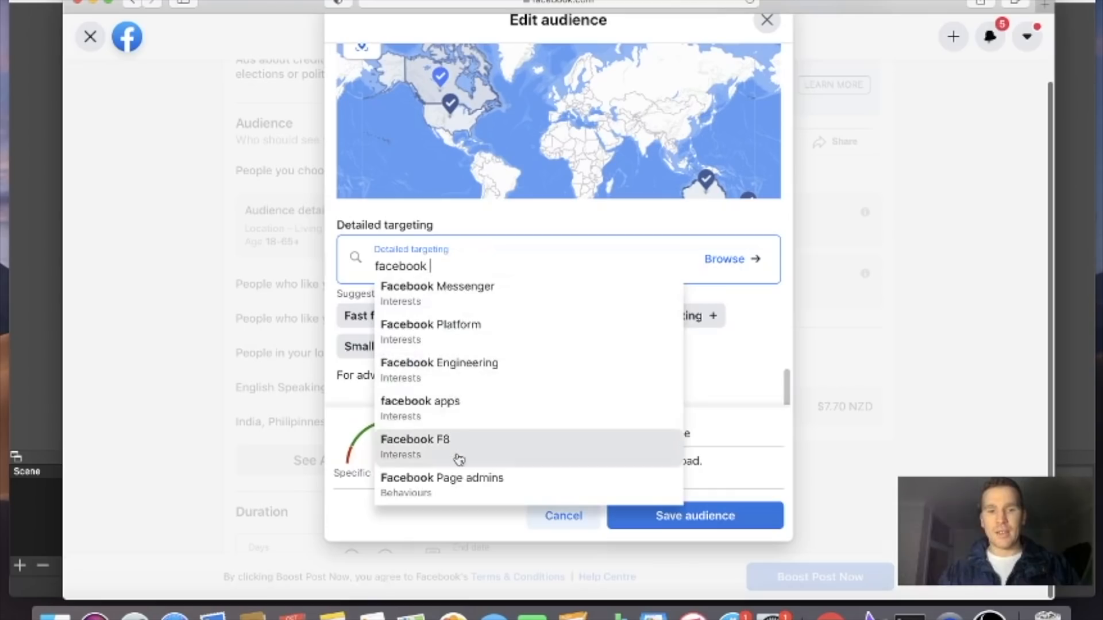
pyautogui.click(473, 479)
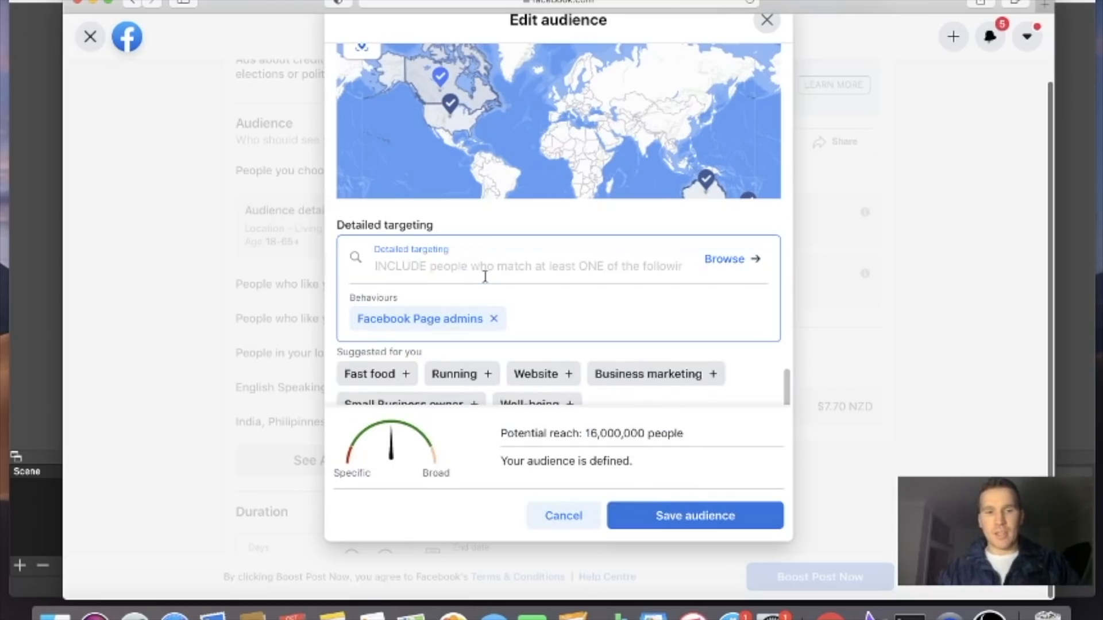
# Add the Marketing interest to the detailed targeting and save the audience
pyautogui.write('marketing')
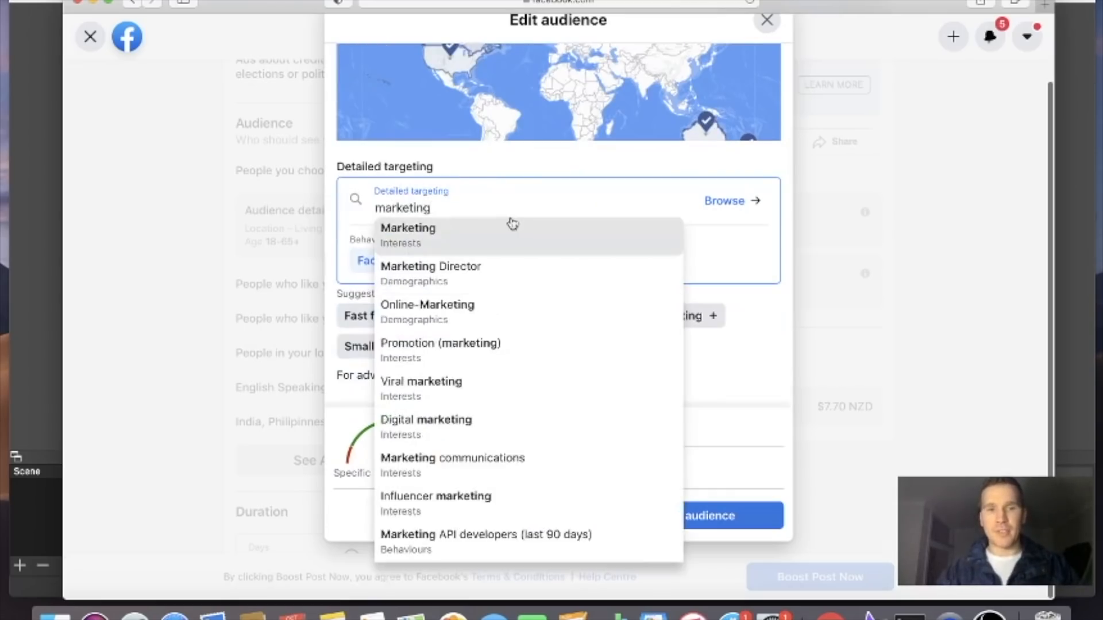
pyautogui.click(512, 225)
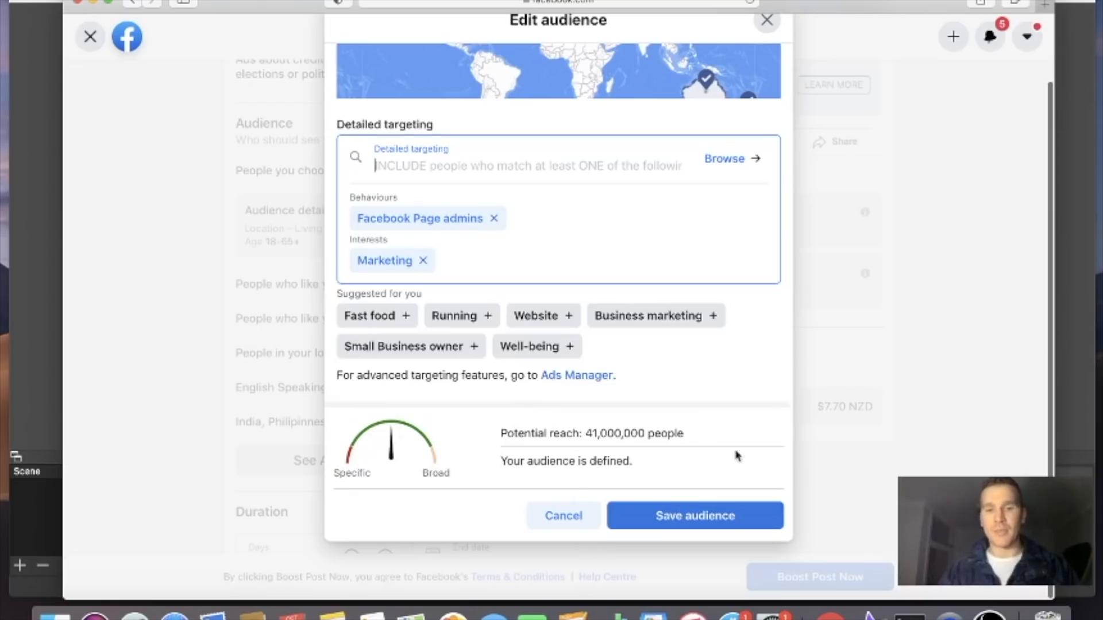
pyautogui.click(699, 516)
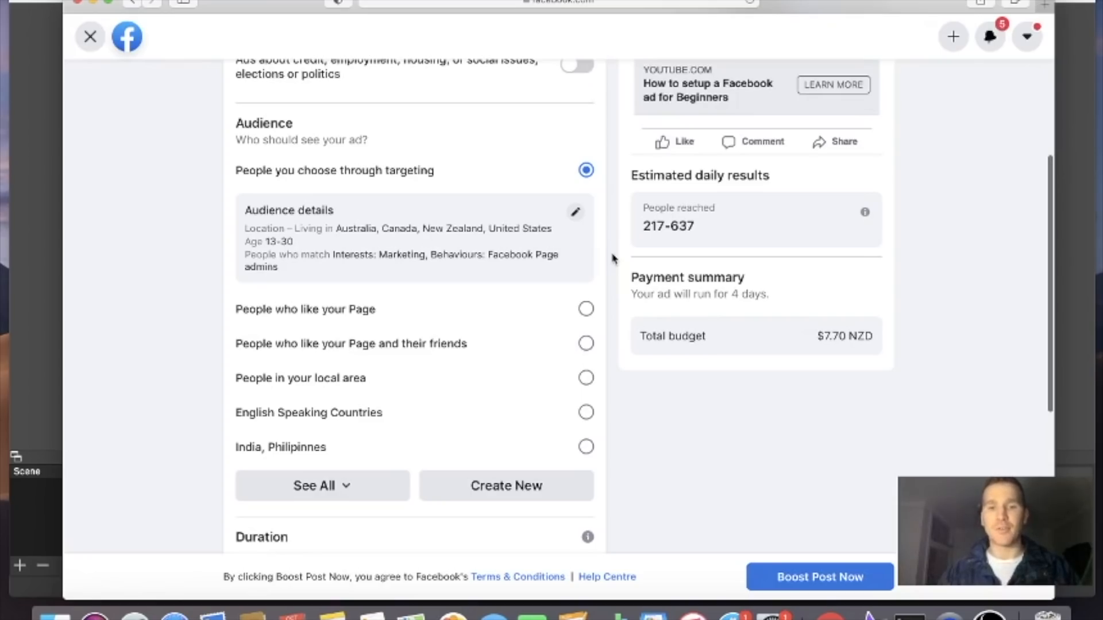
# Try the "People who like your Page" audience and the "People who like your Page and their friends" audience for the ad
pyautogui.scroll(-4, 612, 259)
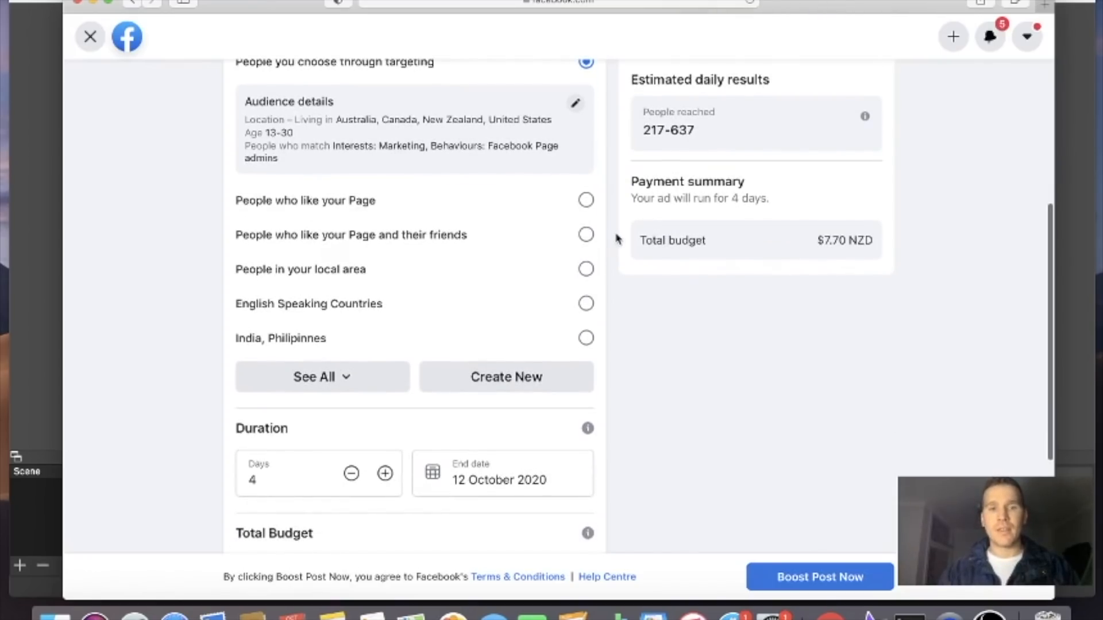
pyautogui.scroll(1, 616, 239)
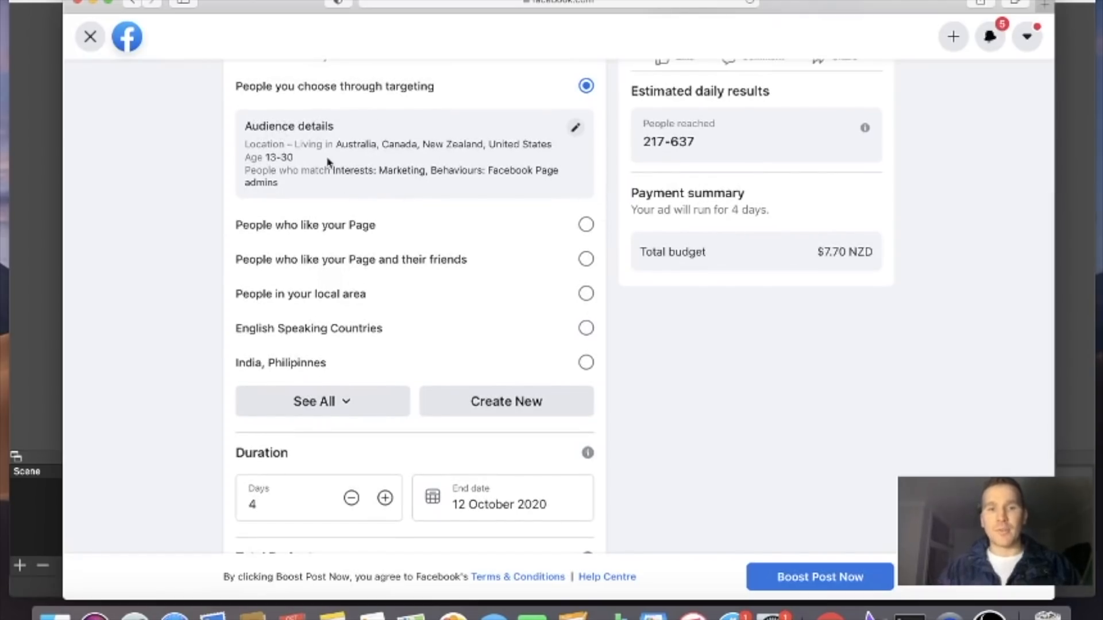
pyautogui.scroll(1, 608, 162)
pyautogui.scroll(-2, 608, 163)
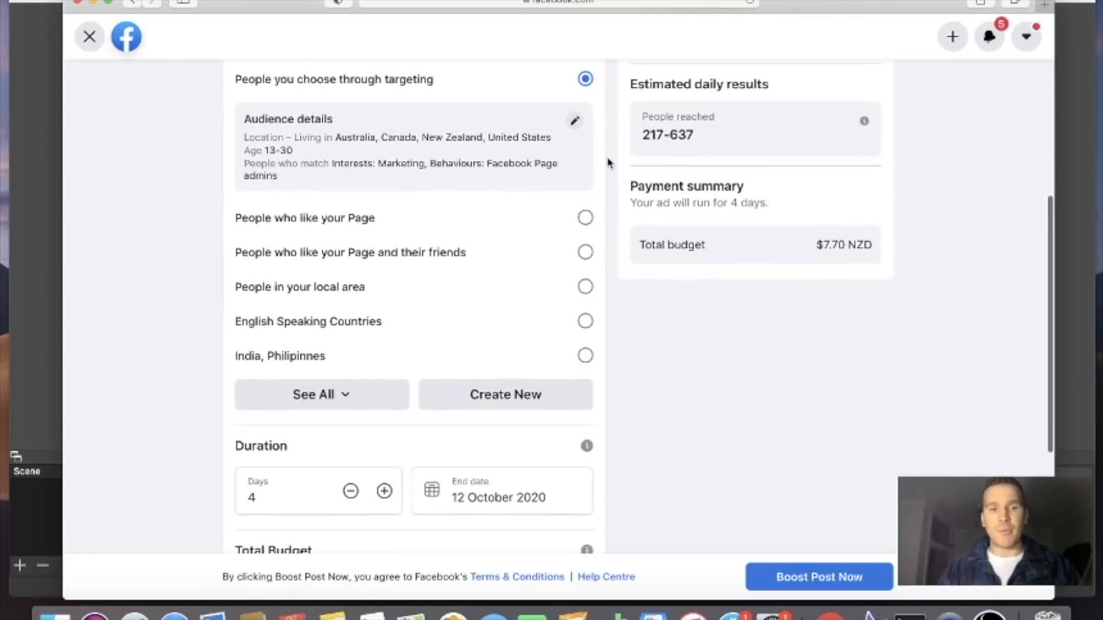
pyautogui.click(586, 219)
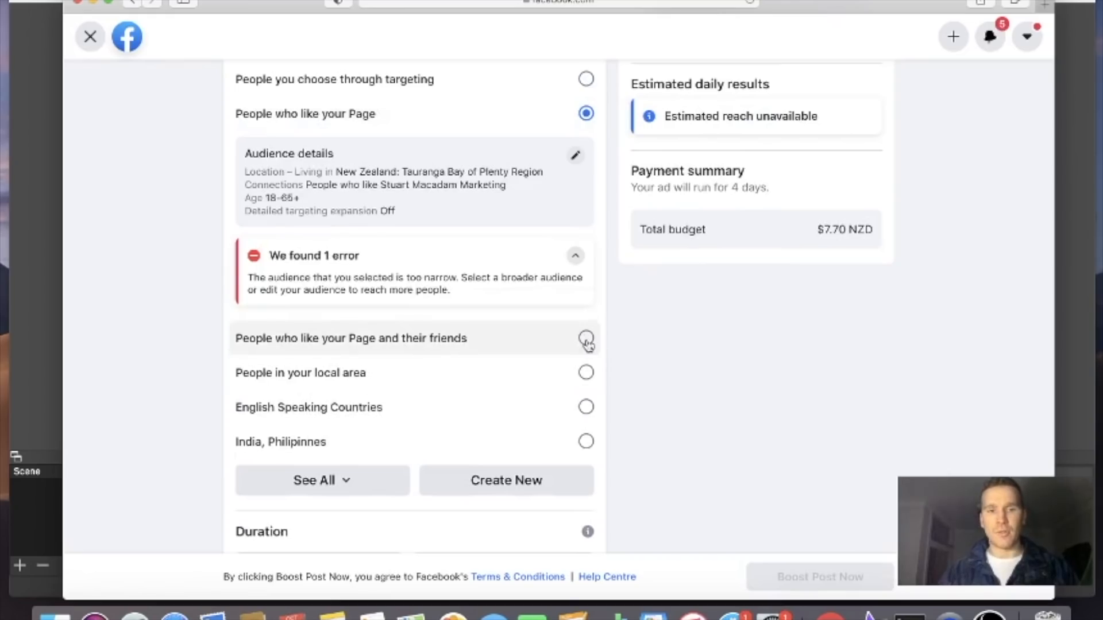
pyautogui.click(586, 339)
pyautogui.scroll(-3, 606, 285)
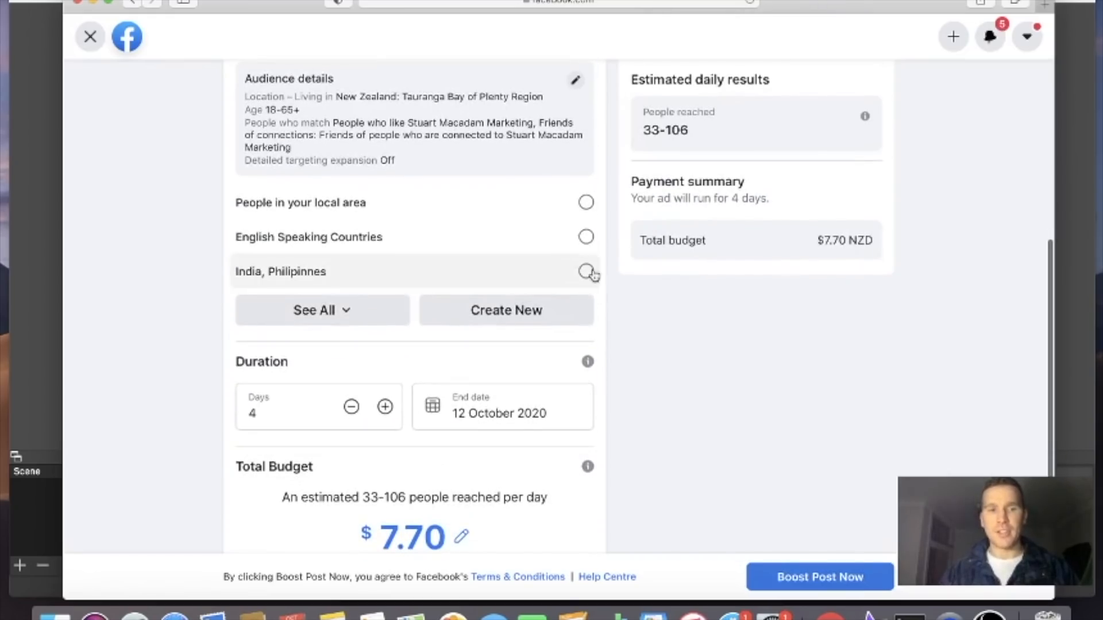
# Look through the gender, age, locations and detailed targeting options for creating a new audience, and close the form without saving
pyautogui.click(499, 317)
pyautogui.scroll(-5, 620, 217)
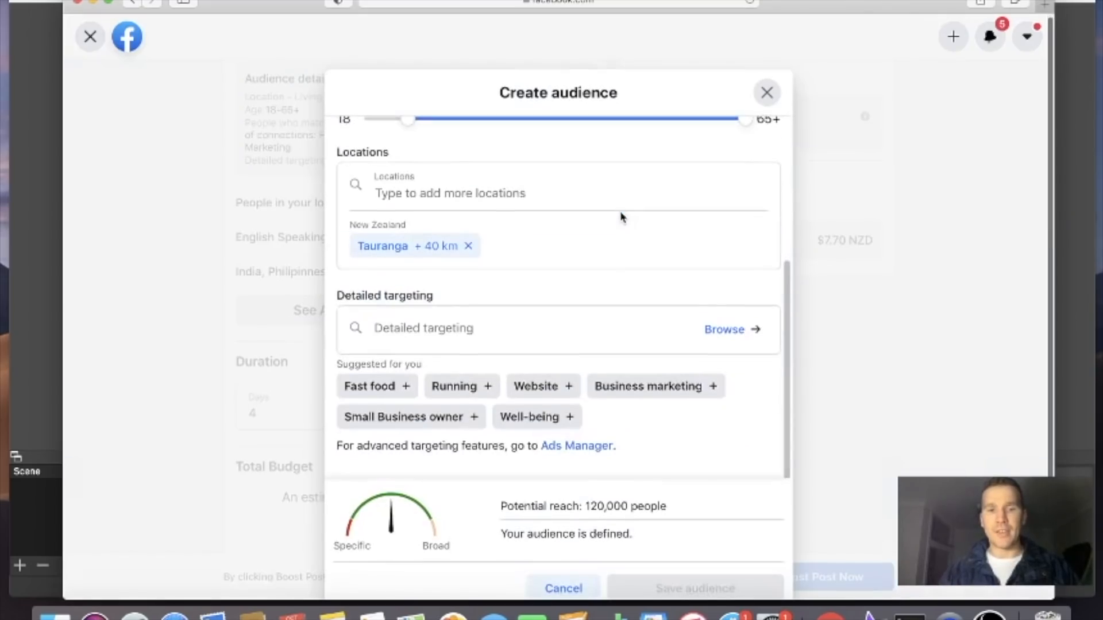
pyautogui.scroll(5, 620, 210)
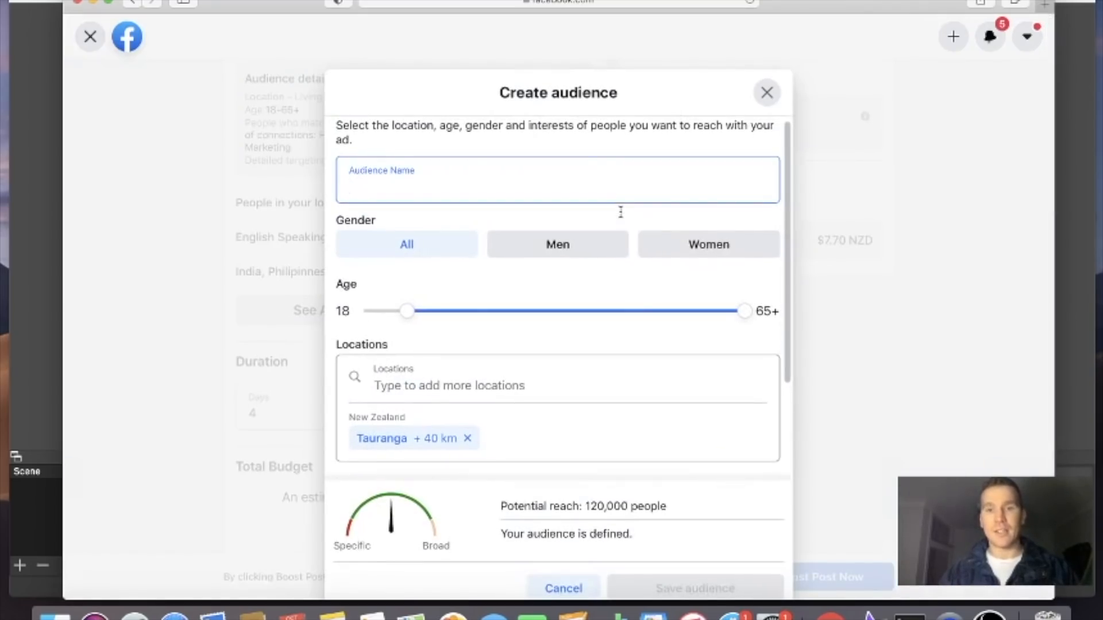
pyautogui.click(767, 93)
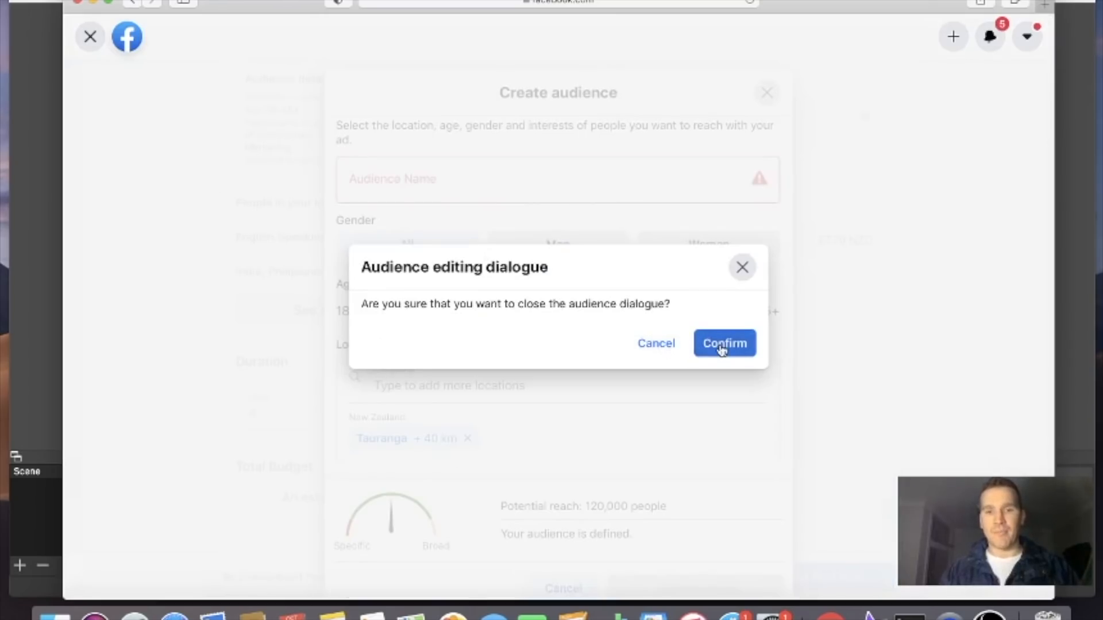
pyautogui.click(700, 347)
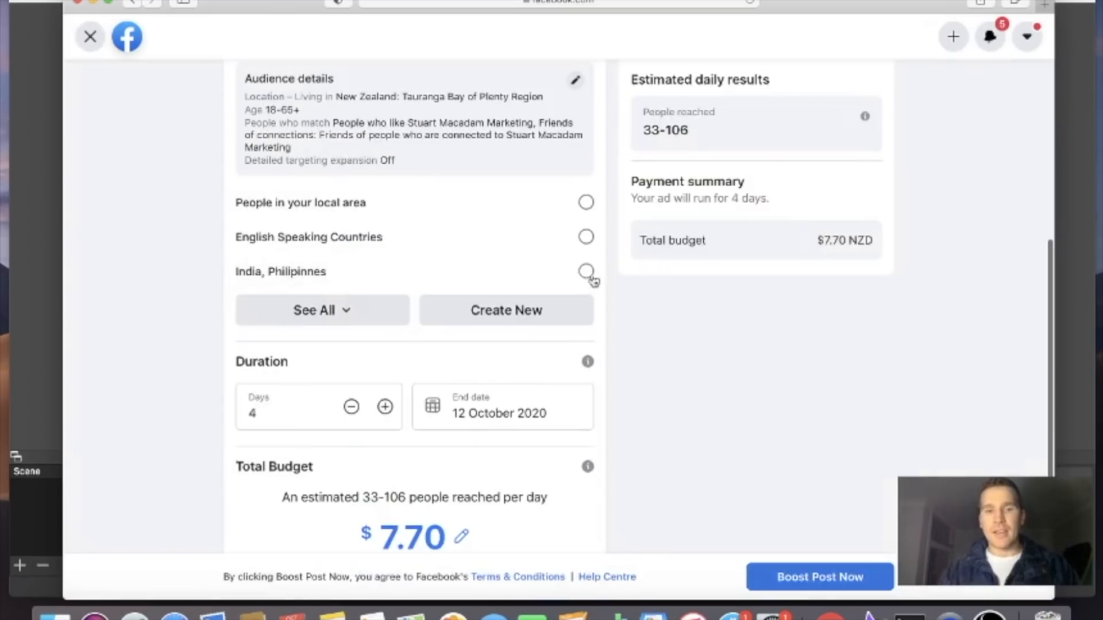
# Set the ad's audience to "People you choose through targeting"
pyautogui.scroll(4, 586, 239)
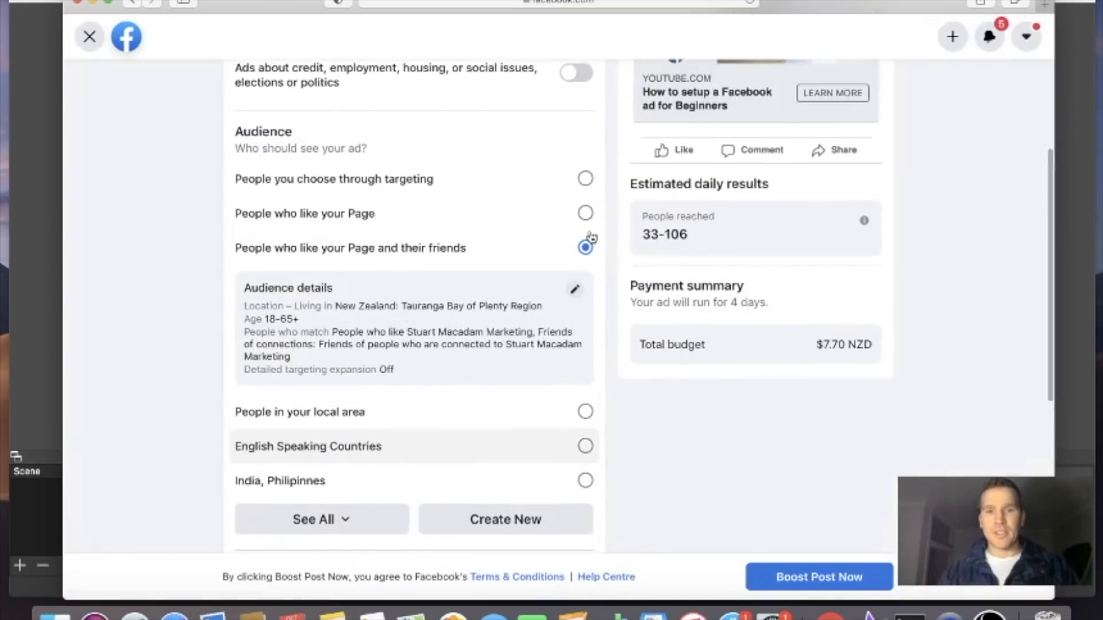
pyautogui.click(592, 184)
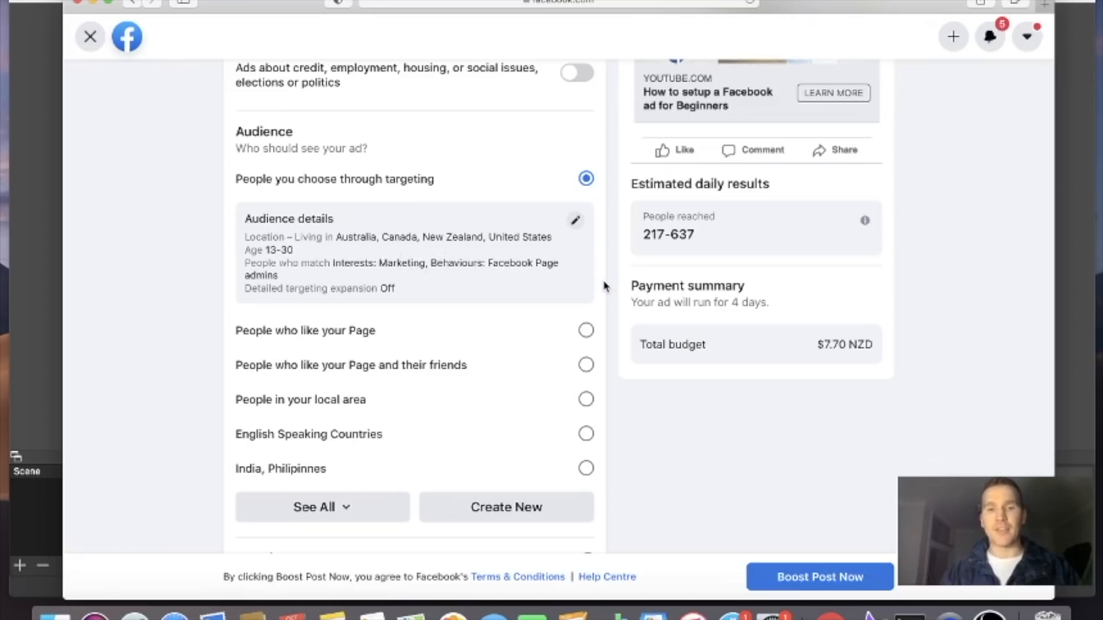
# Shorten the ad duration to 3 days and return it to 4 days
pyautogui.scroll(-5, 605, 285)
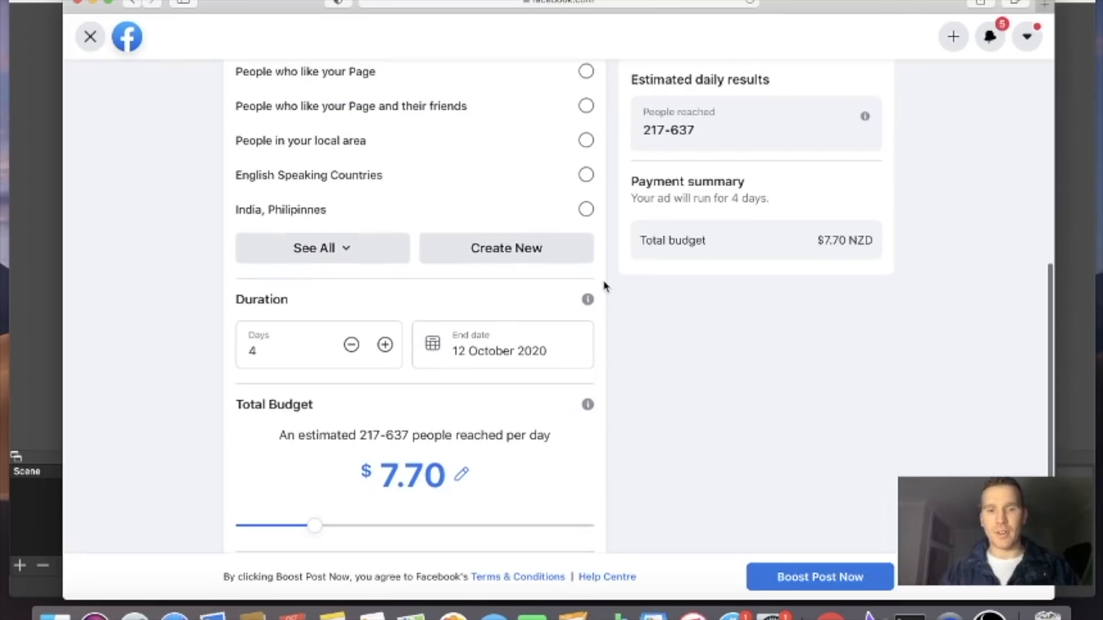
pyautogui.scroll(-3, 616, 247)
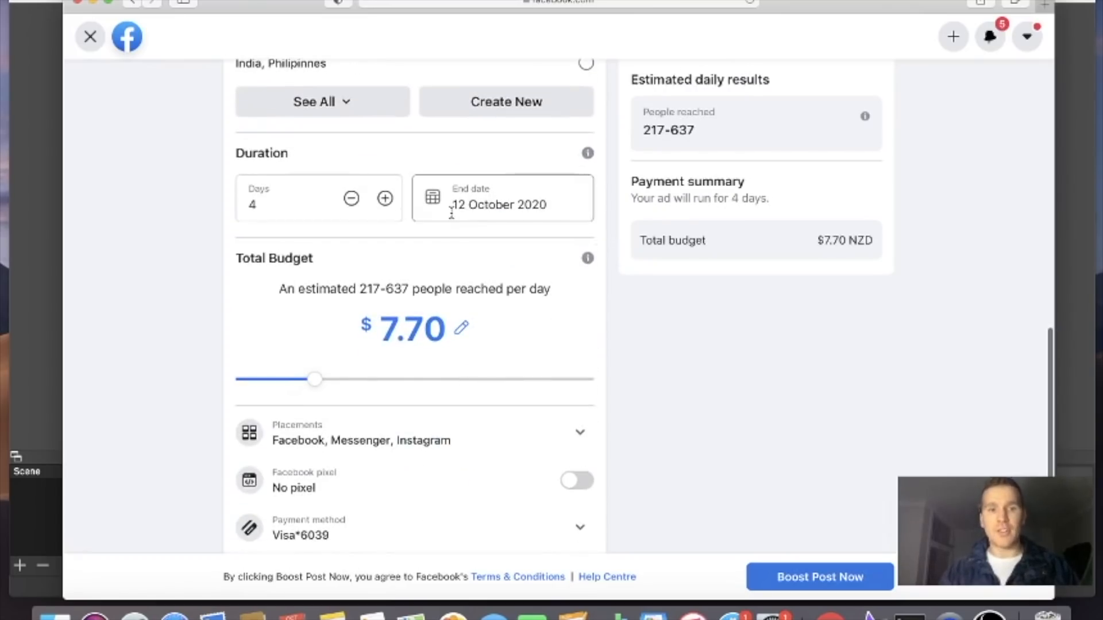
pyautogui.click(352, 204)
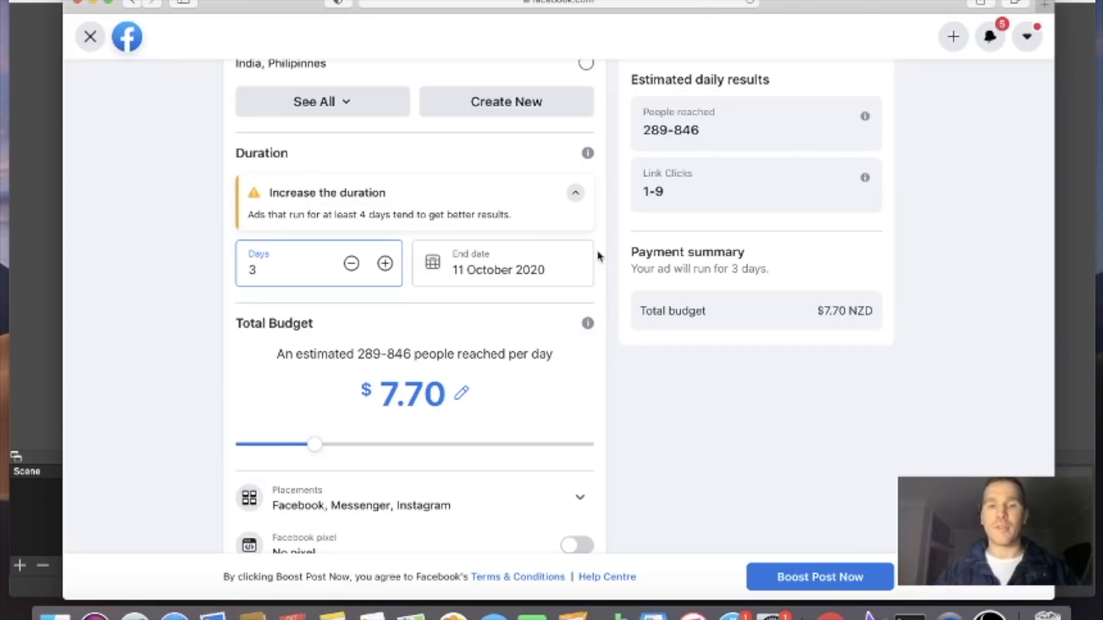
pyautogui.click(385, 263)
pyautogui.tripleClick(389, 271)
pyautogui.click(386, 225)
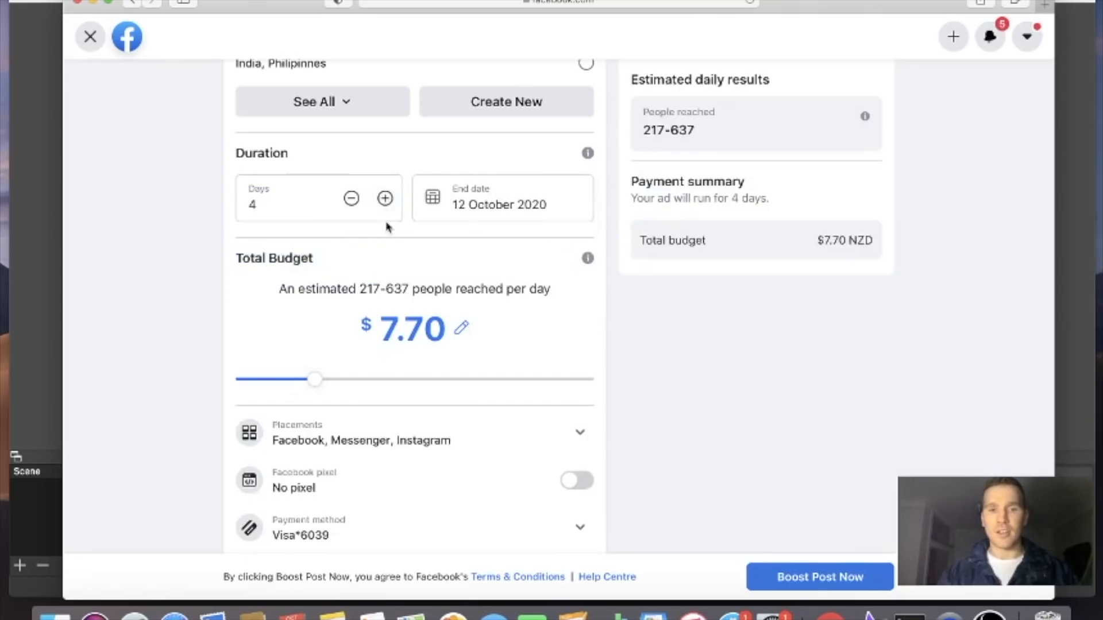
# Extend the ad duration to 10 days and raise the total budget to $18.00
pyautogui.click(384, 199)
pyautogui.click(385, 199)
pyautogui.click(385, 199)
pyautogui.click(384, 199)
pyautogui.click(385, 199)
pyautogui.click(385, 199)
pyautogui.click(404, 462)
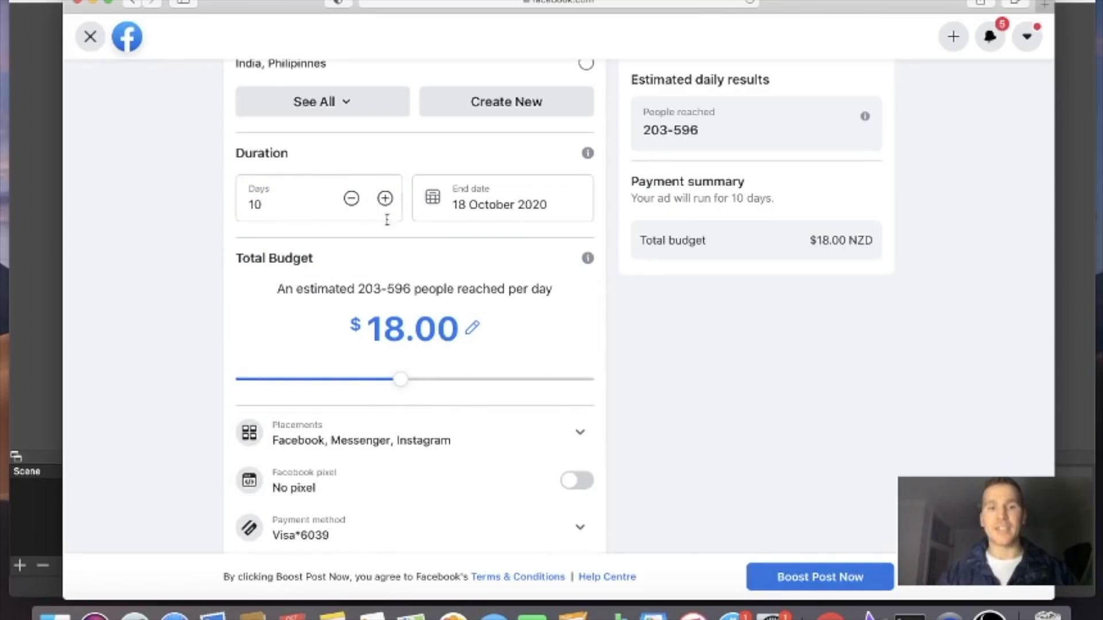
# Extend the ad duration to 21 days and raise the total budget to $50.00
pyautogui.click(385, 199)
pyautogui.click(385, 199)
pyautogui.click(385, 199)
pyautogui.click(385, 199)
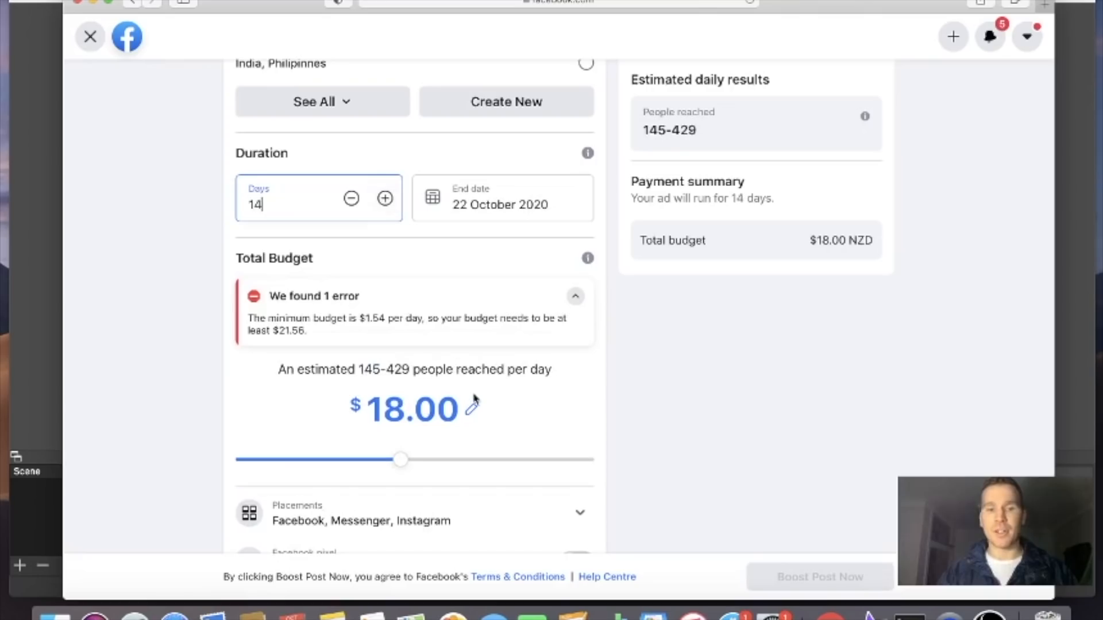
pyautogui.click(385, 199)
pyautogui.click(385, 199)
pyautogui.click(385, 199)
pyautogui.click(385, 199)
pyautogui.click(385, 199)
pyautogui.click(385, 199)
pyautogui.click(385, 199)
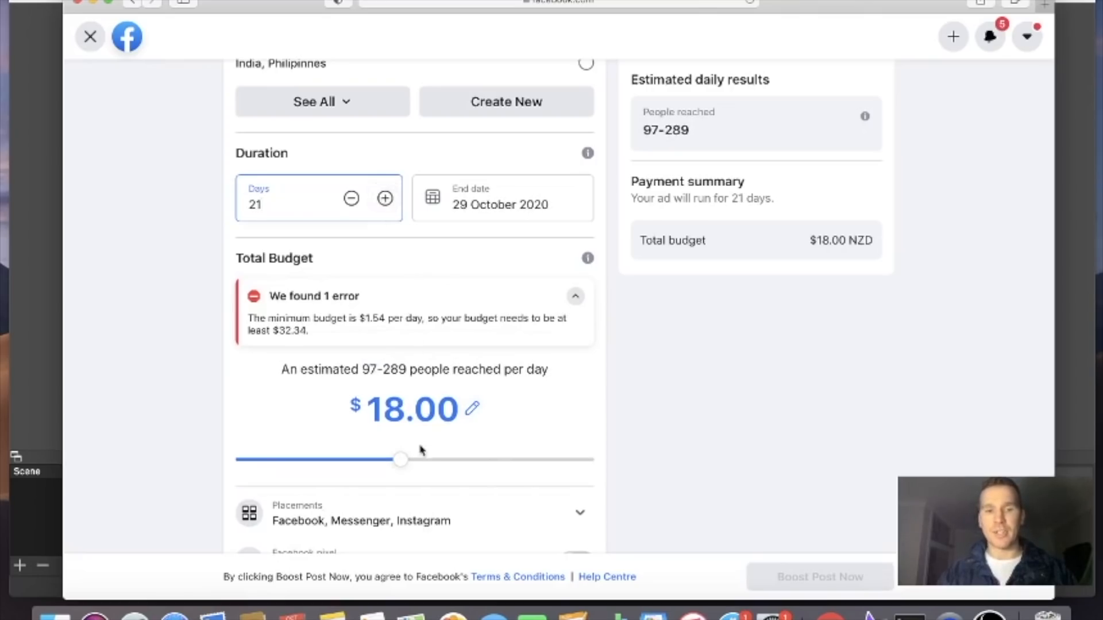
pyautogui.click(470, 460)
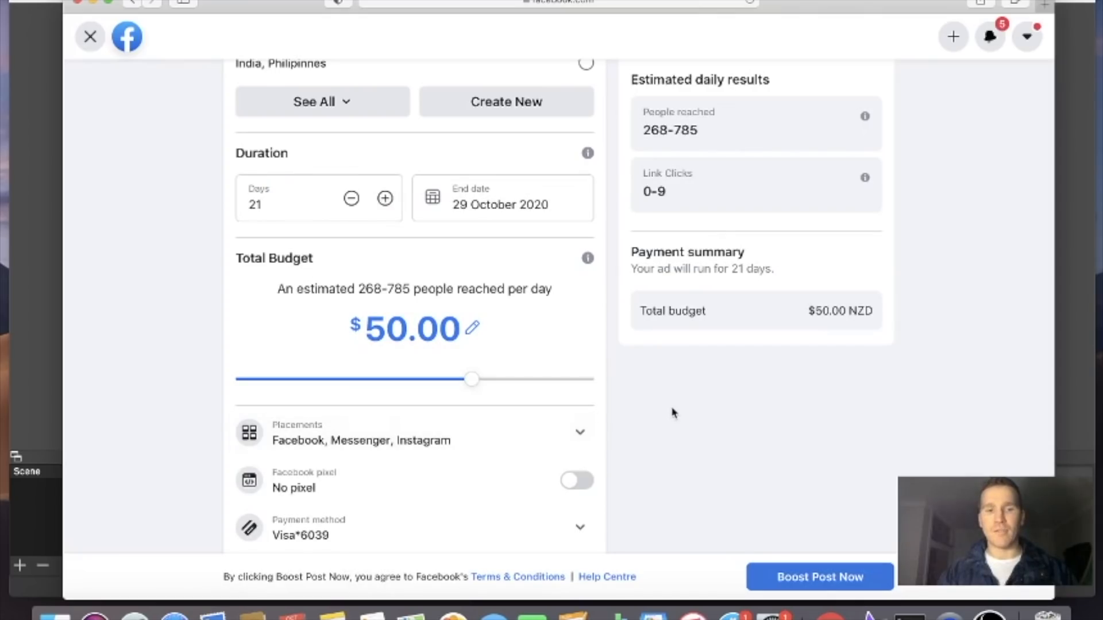
# Exclude Messenger from the ad's placements, keeping Facebook and Instagram
pyautogui.scroll(-2, 561, 383)
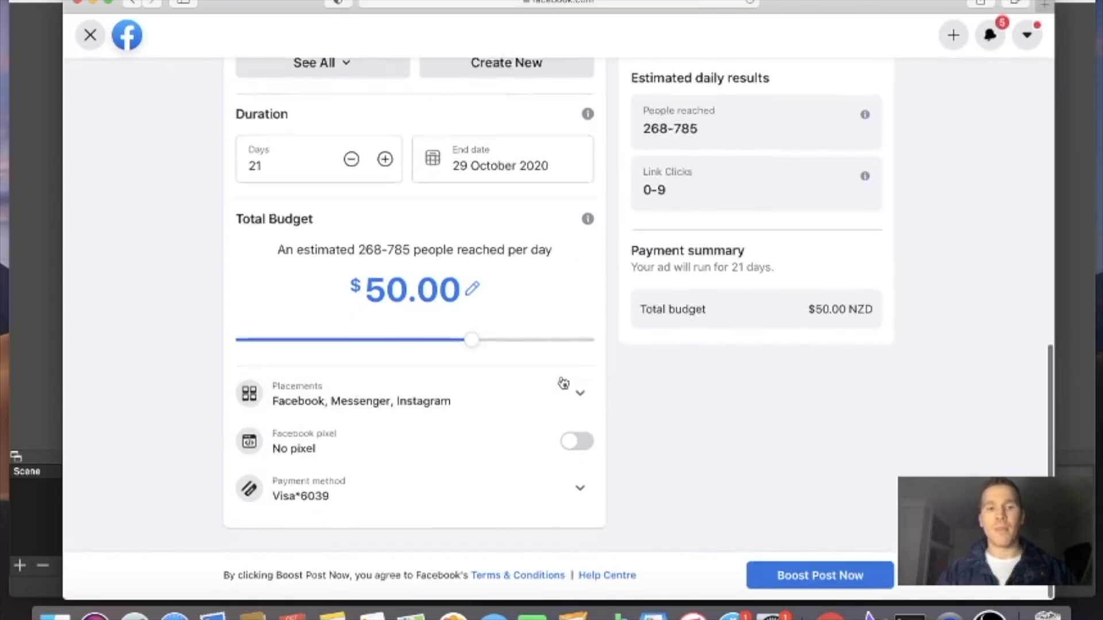
pyautogui.click(581, 399)
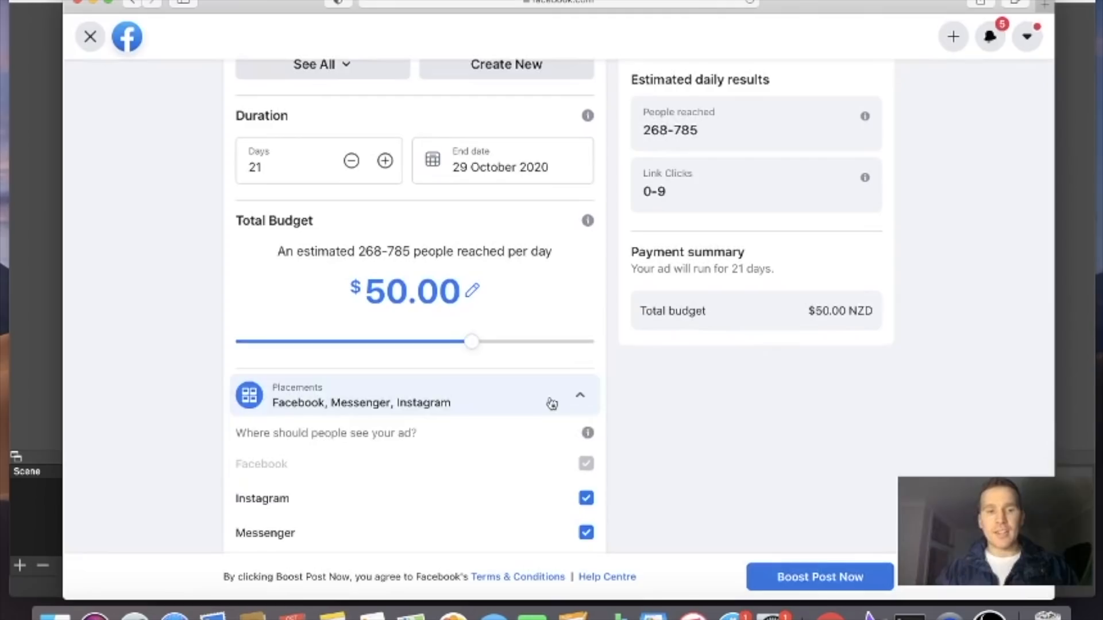
pyautogui.scroll(-5, 554, 403)
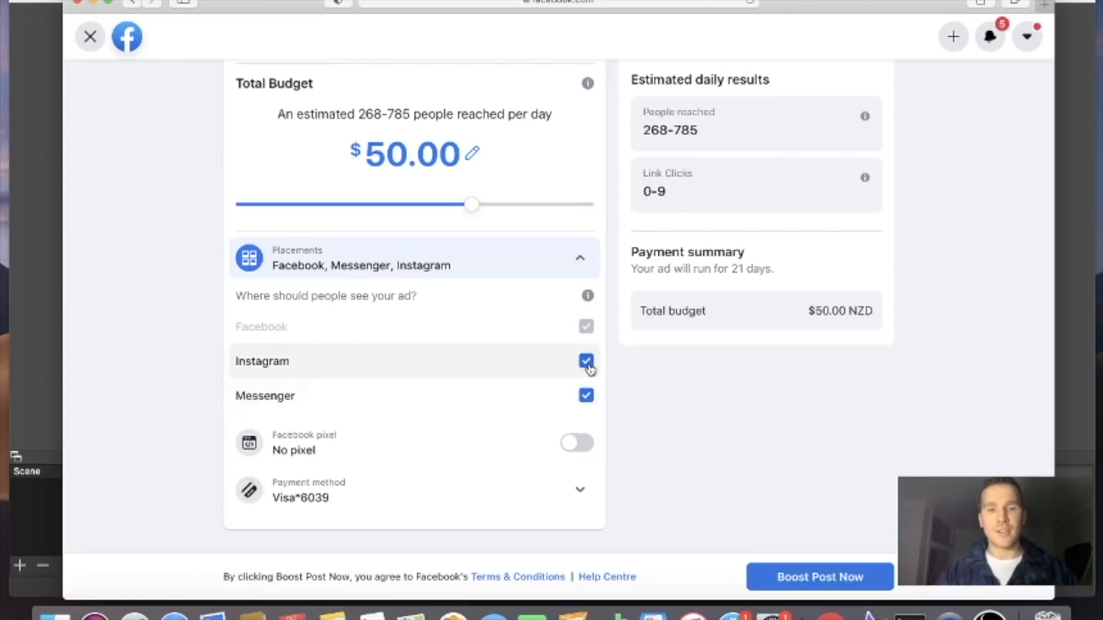
pyautogui.click(586, 396)
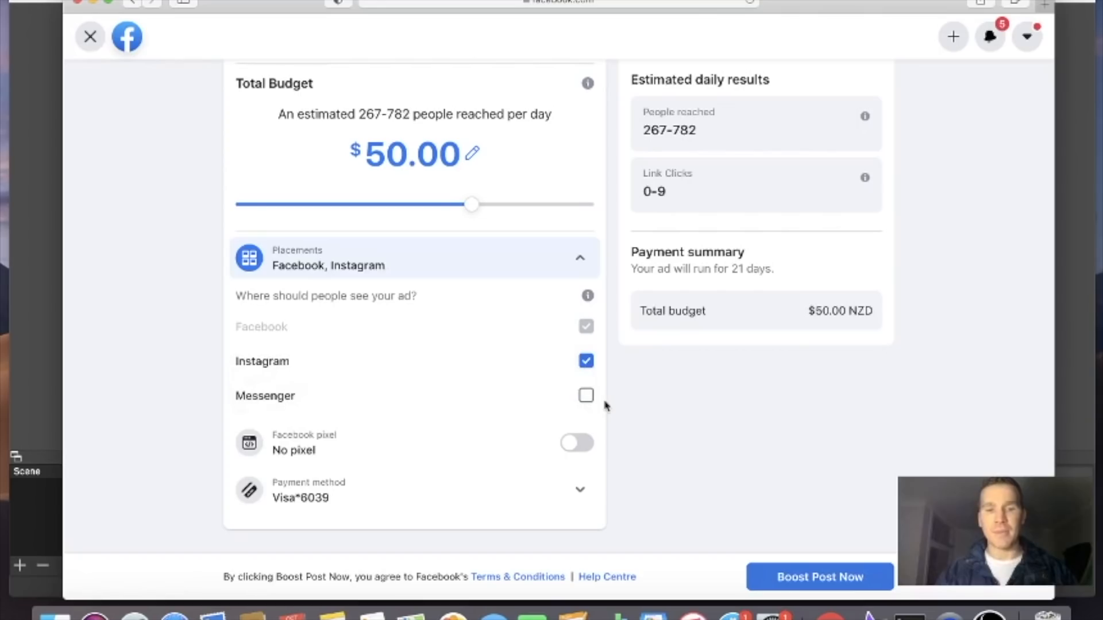
# Turn the Facebook pixel on to view its setup options and switch it off again
pyautogui.scroll(-1, 643, 376)
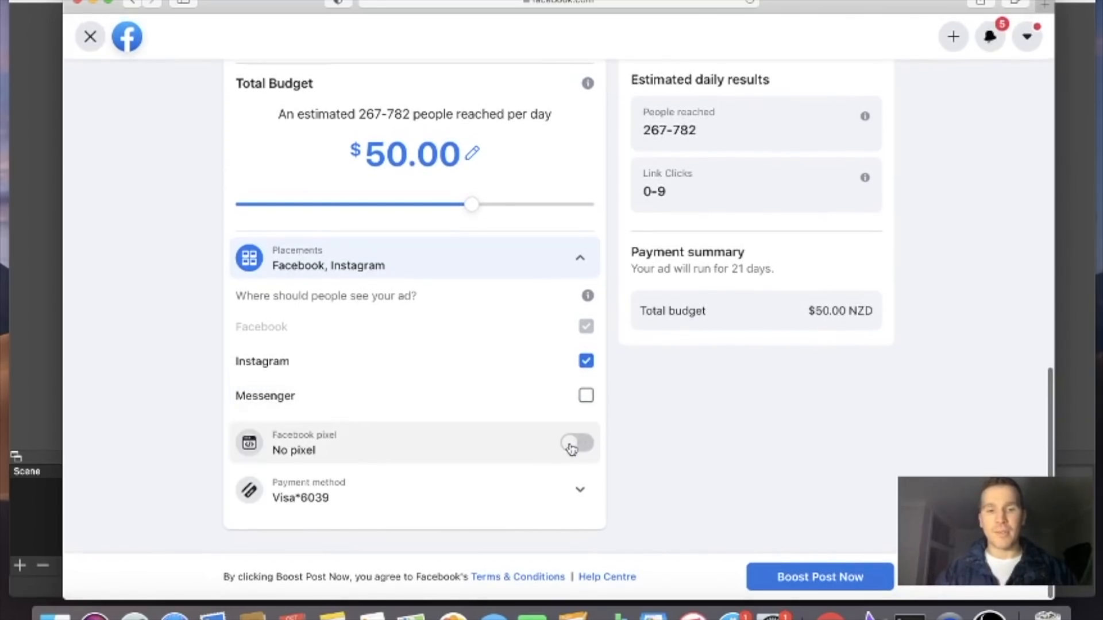
pyautogui.click(571, 444)
pyautogui.scroll(-2, 428, 470)
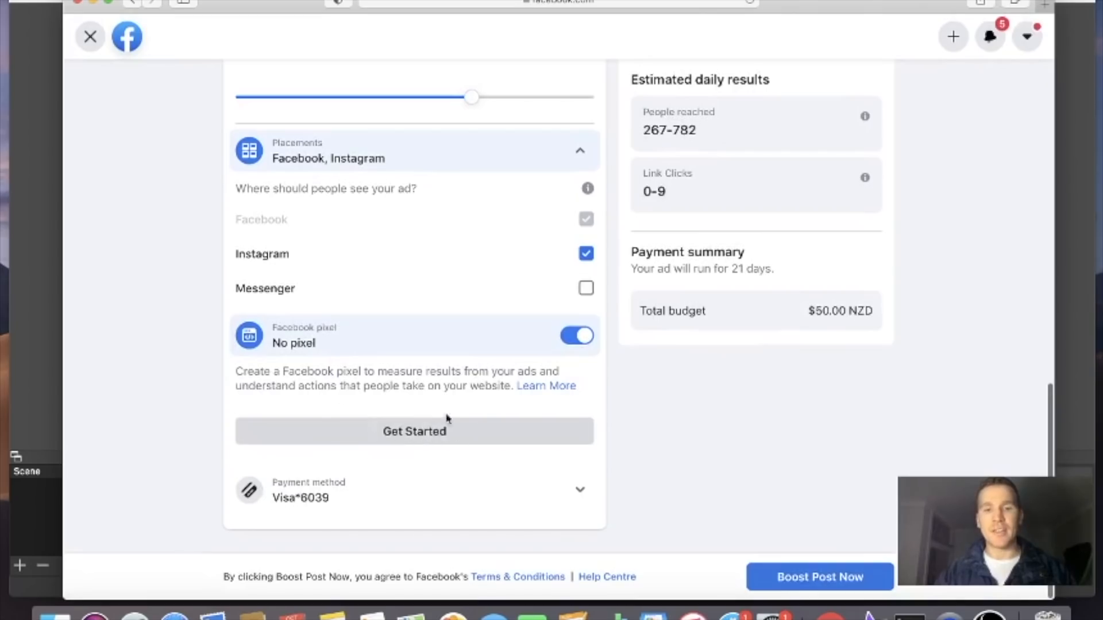
pyautogui.click(577, 336)
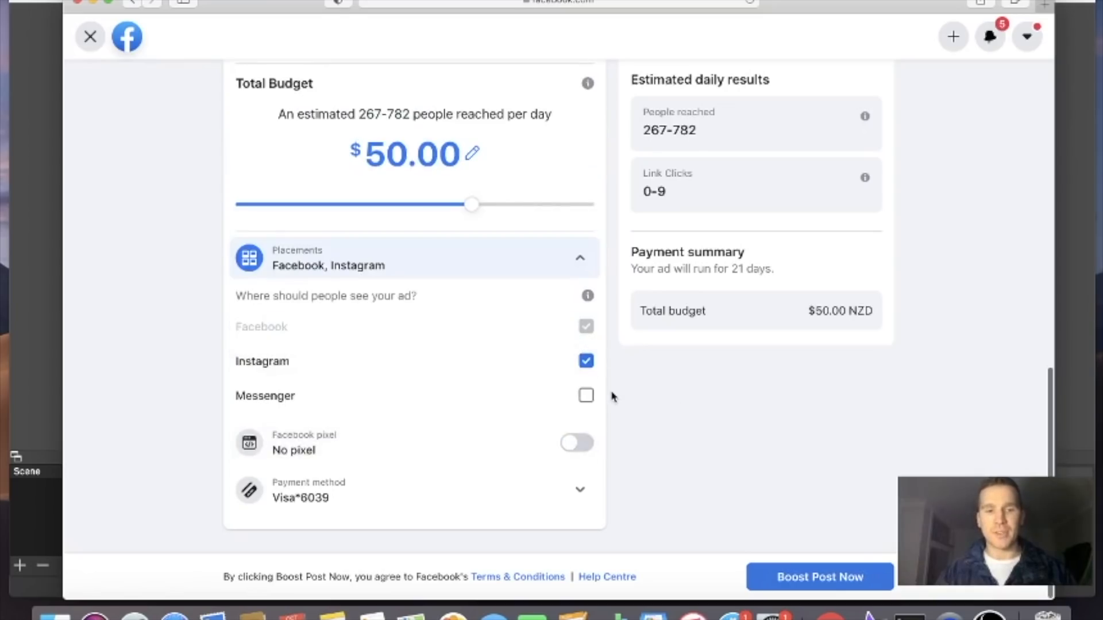
# Submit the boosted post and close the ad creation summary
pyautogui.scroll(1, 613, 396)
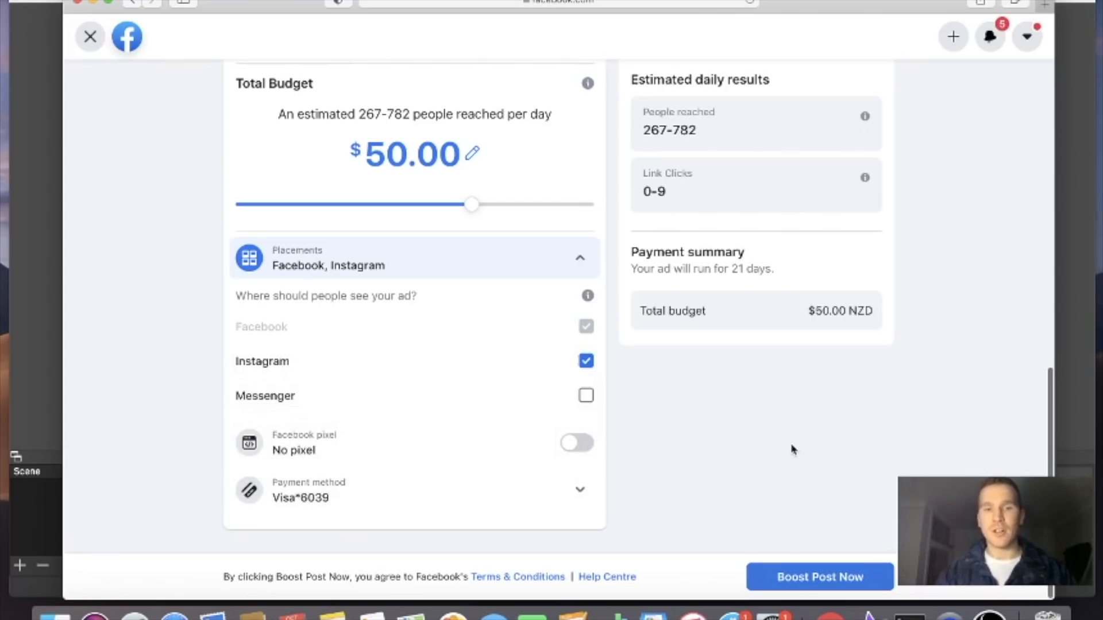
pyautogui.scroll(15, 793, 450)
pyautogui.scroll(-10, 793, 450)
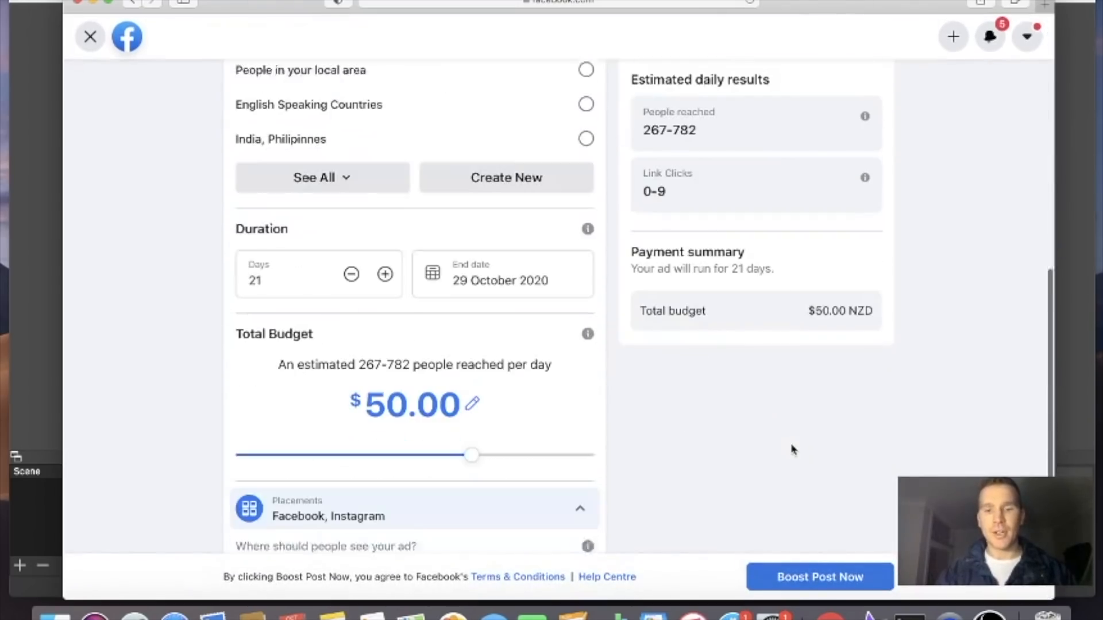
pyautogui.click(818, 579)
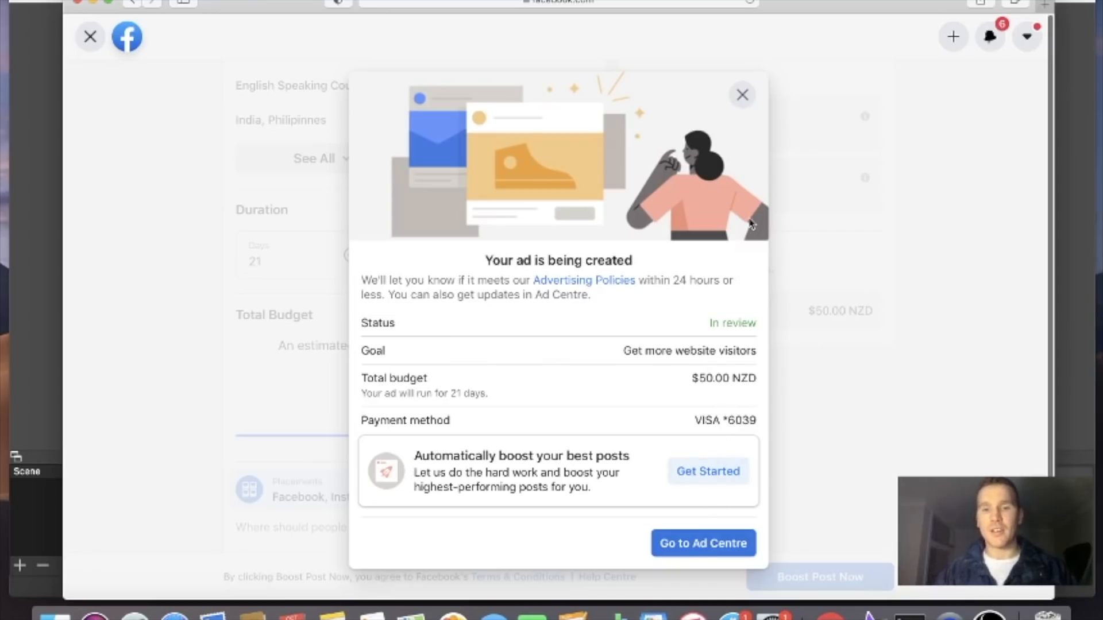
pyautogui.click(742, 95)
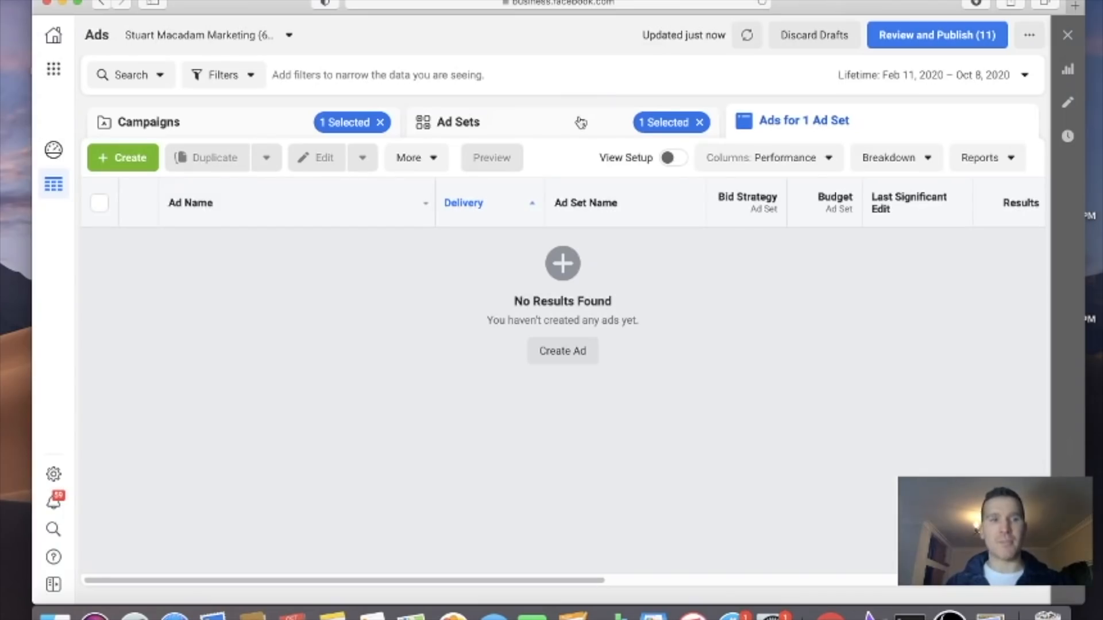
# In Facebook Ads Manager, create an ad named "Ad 1" under the existing Website Traffic Campaign for SM.com and New Zealand Audience ad set
pyautogui.click(143, 164)
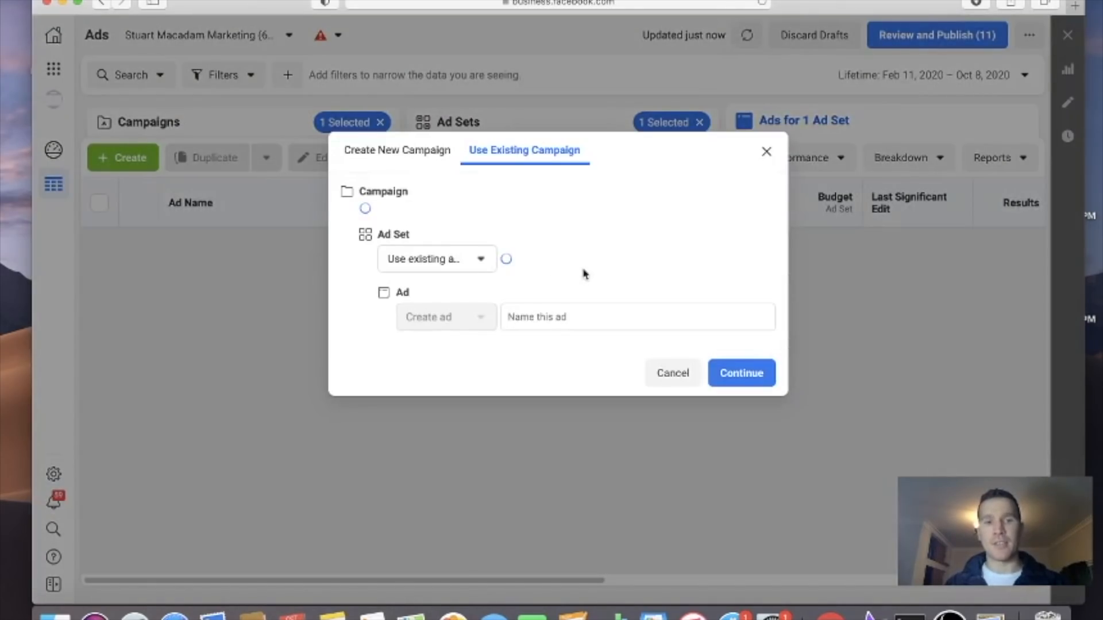
pyautogui.click(583, 328)
pyautogui.write('Ad 1')
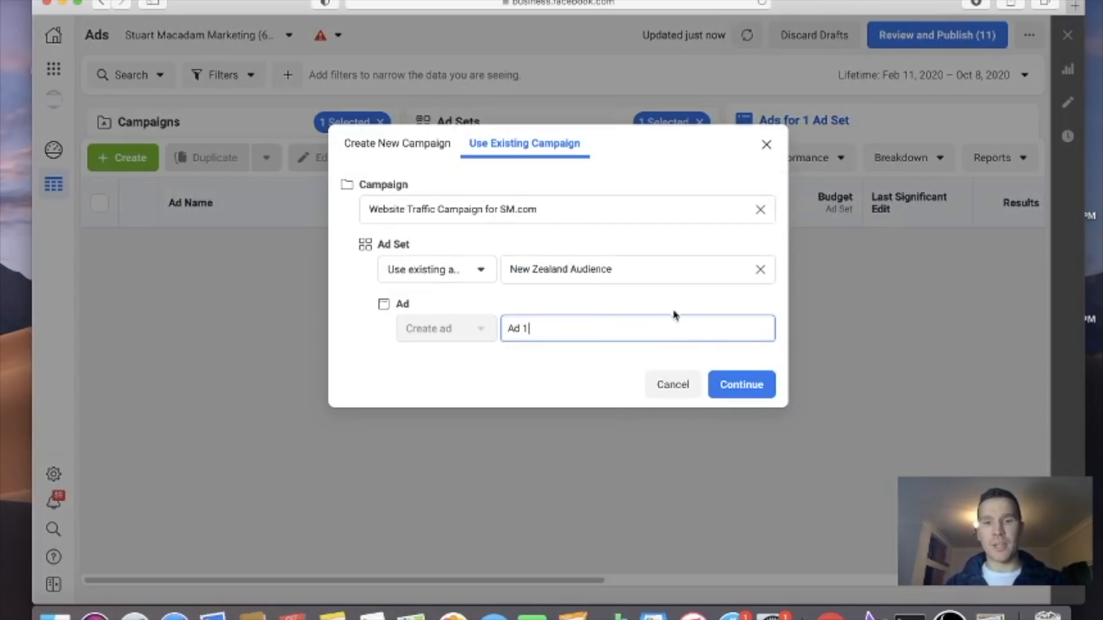
pyautogui.click(745, 393)
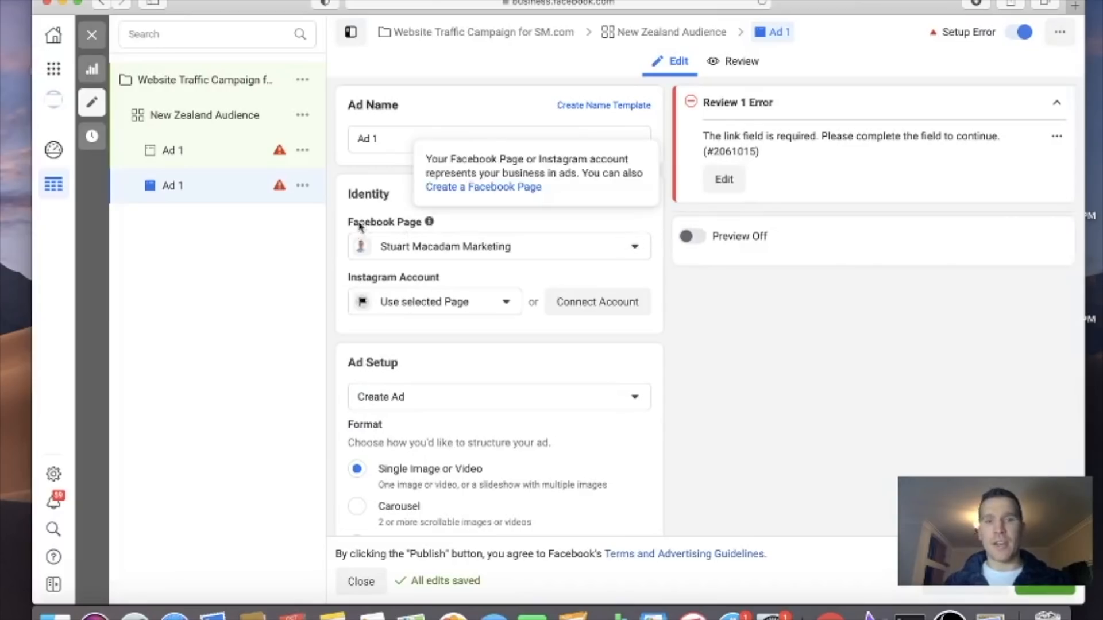
# Open the settings of Website Traffic Campaign for SM.com and show the additional options in its campaign details
pyautogui.click(240, 81)
pyautogui.scroll(-2, 592, 267)
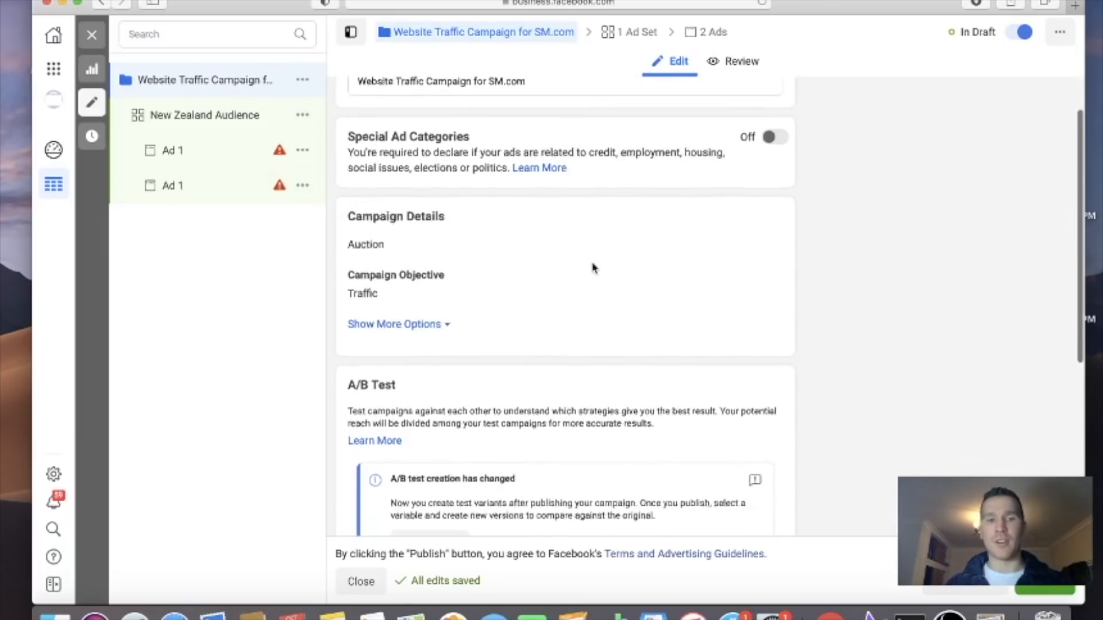
pyautogui.click(428, 326)
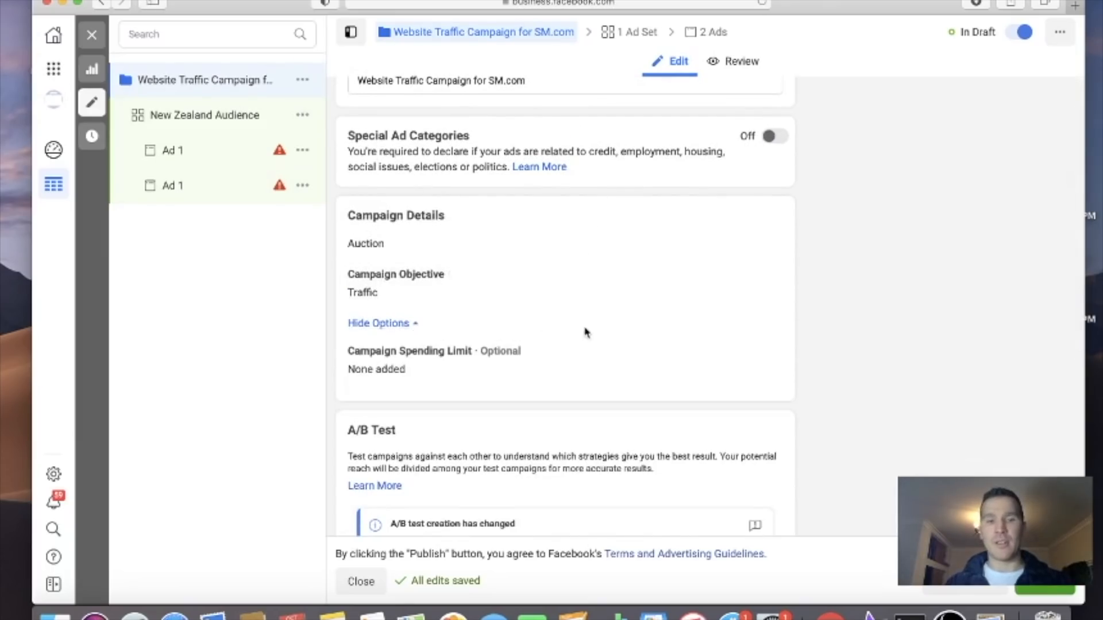
# Review the campaign's daily and lifetime budget choices and show the additional options under Campaign Budget Optimization
pyautogui.scroll(-6, 580, 330)
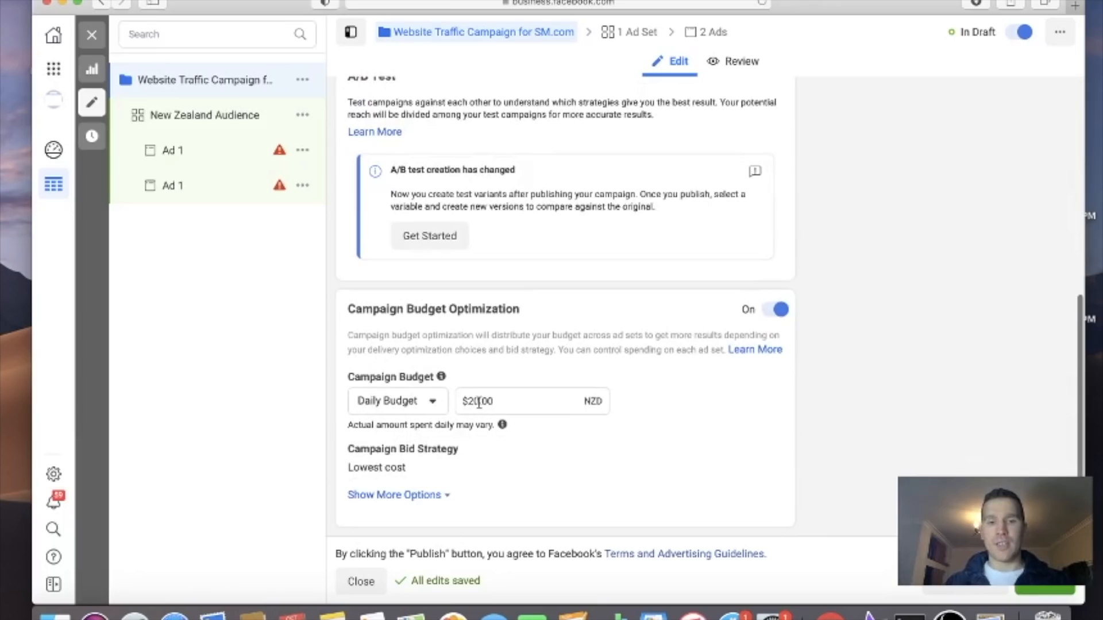
pyautogui.click(474, 400)
pyautogui.click(408, 402)
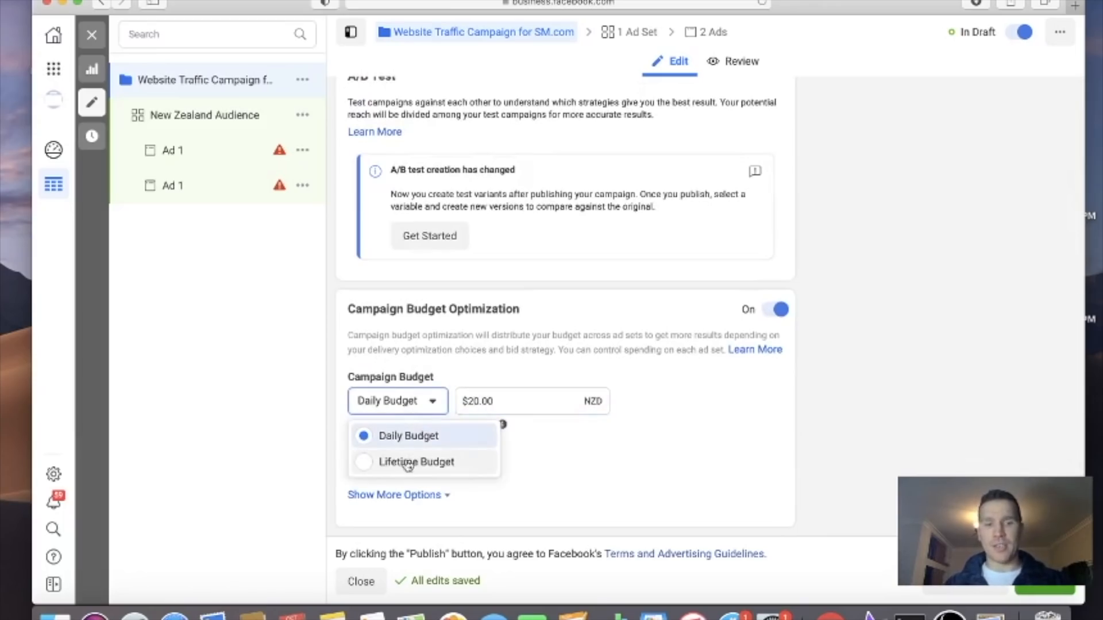
pyautogui.click(678, 397)
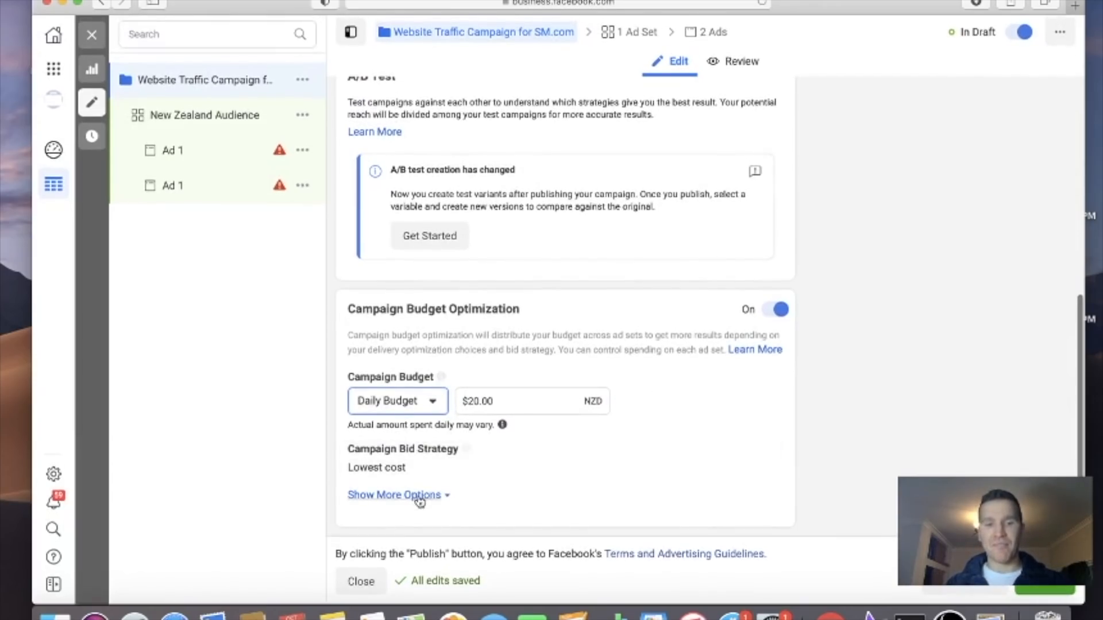
pyautogui.click(430, 504)
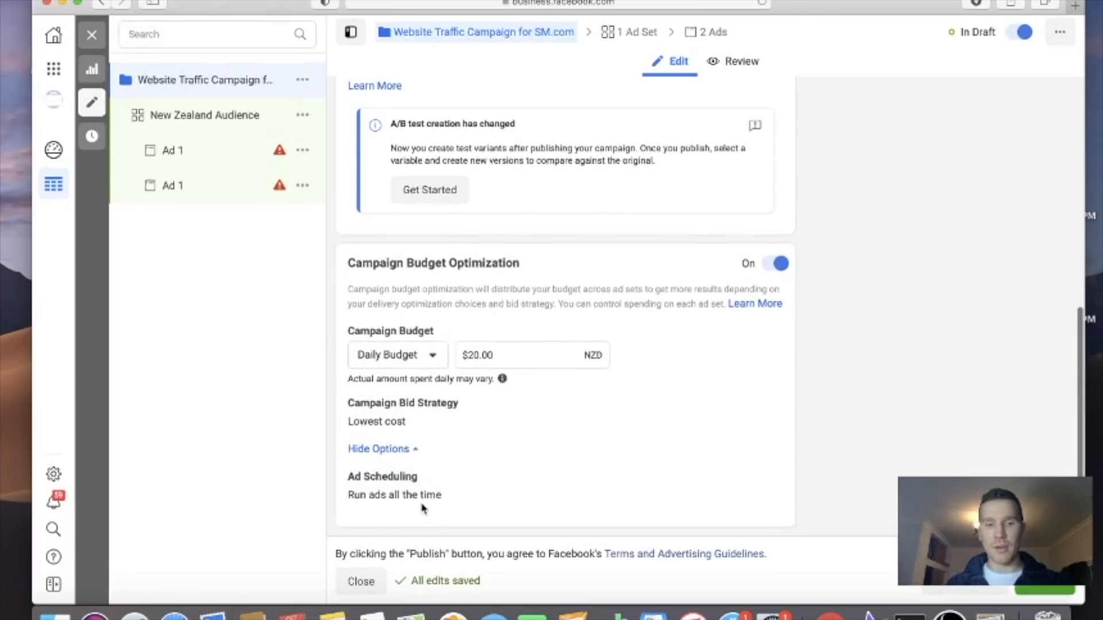
# Switch the campaign budget to Lifetime Budget and set the ads to run on a schedule
pyautogui.click(426, 355)
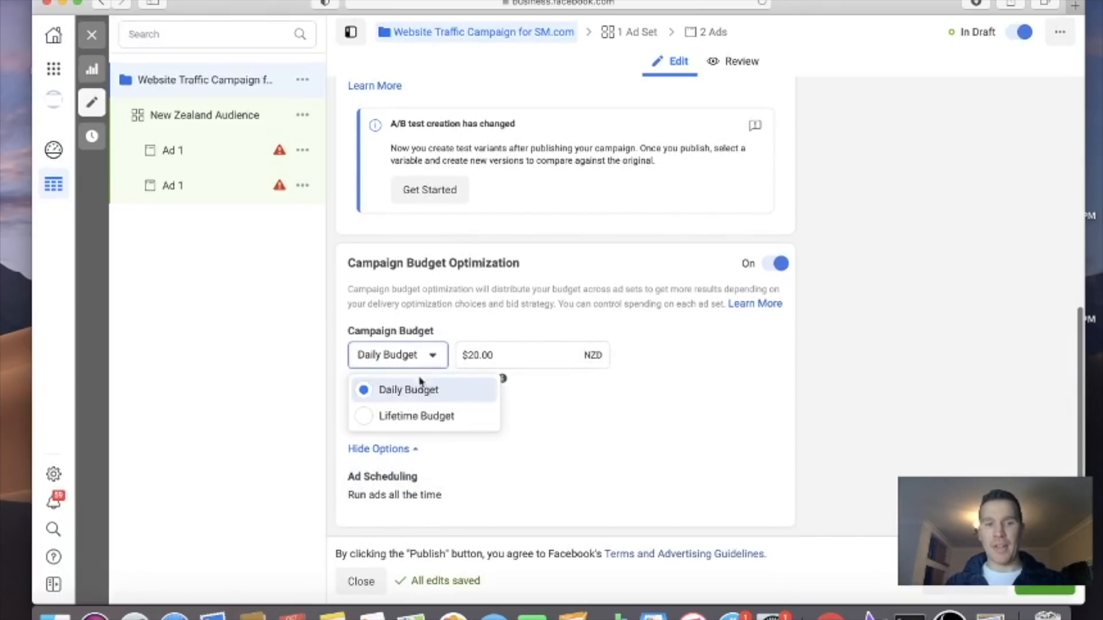
pyautogui.click(371, 418)
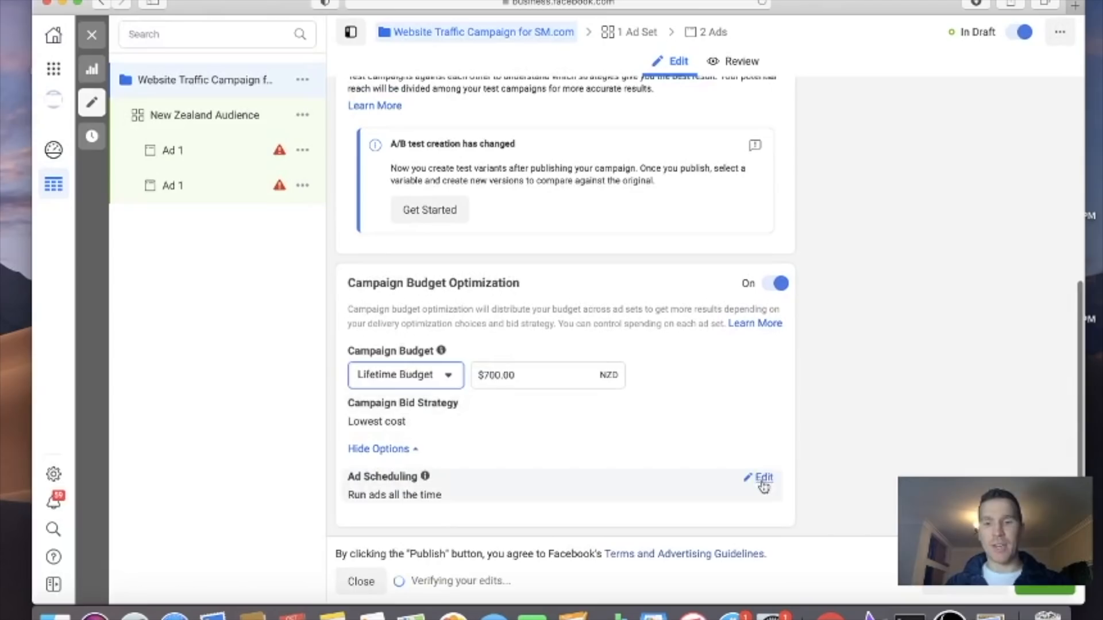
pyautogui.scroll(-1, 542, 446)
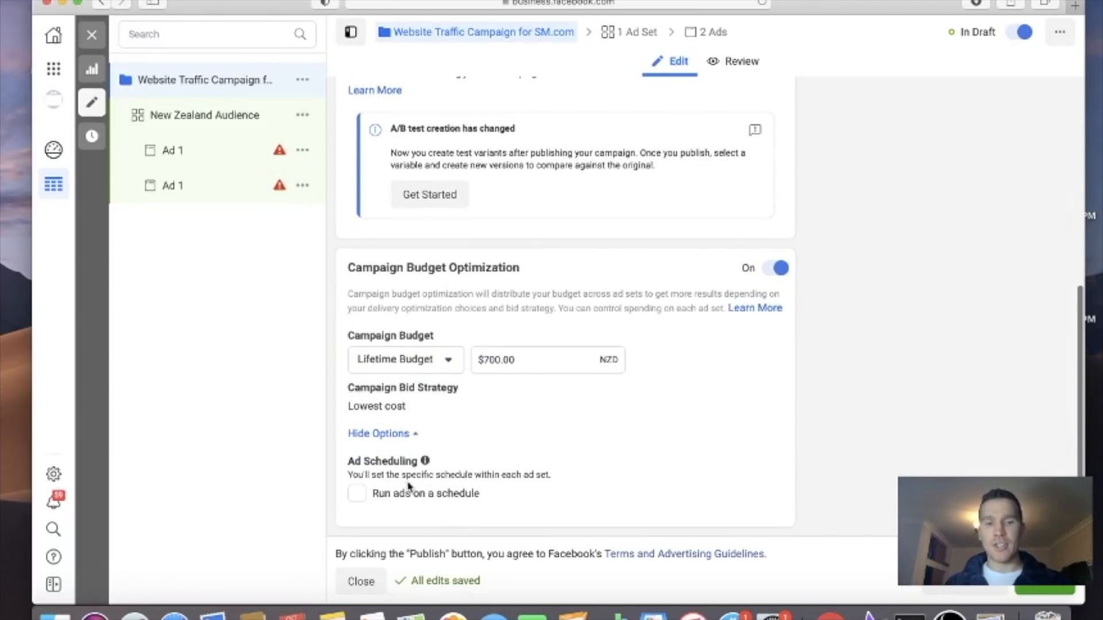
pyautogui.click(357, 495)
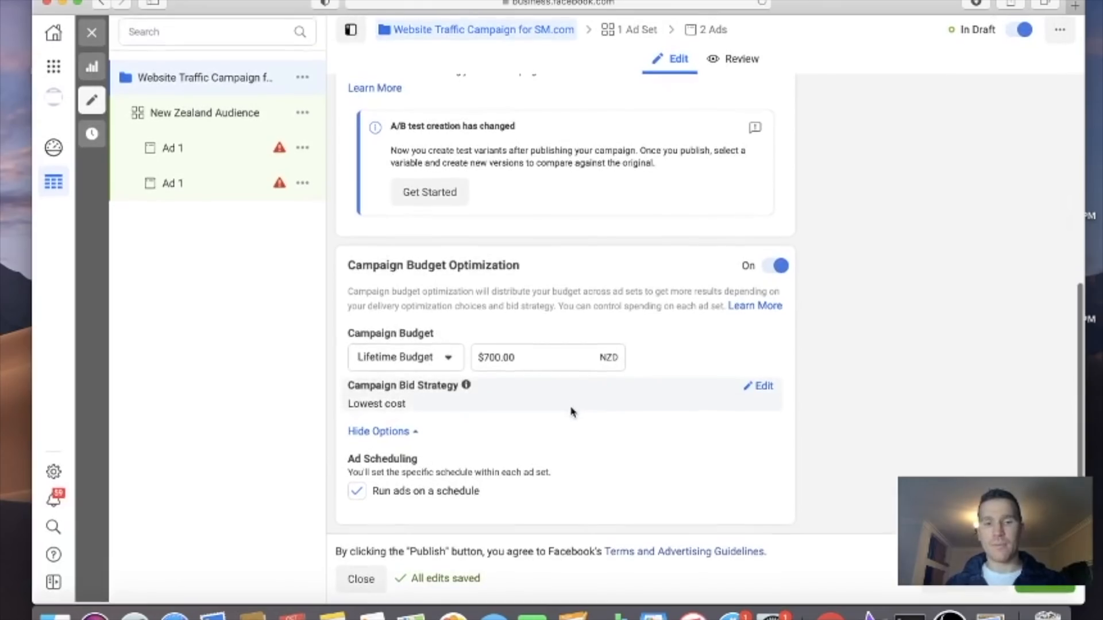
# Open the New Zealand Audience ad set and examine its traffic destination, dynamic creative and offer settings
pyautogui.click(208, 120)
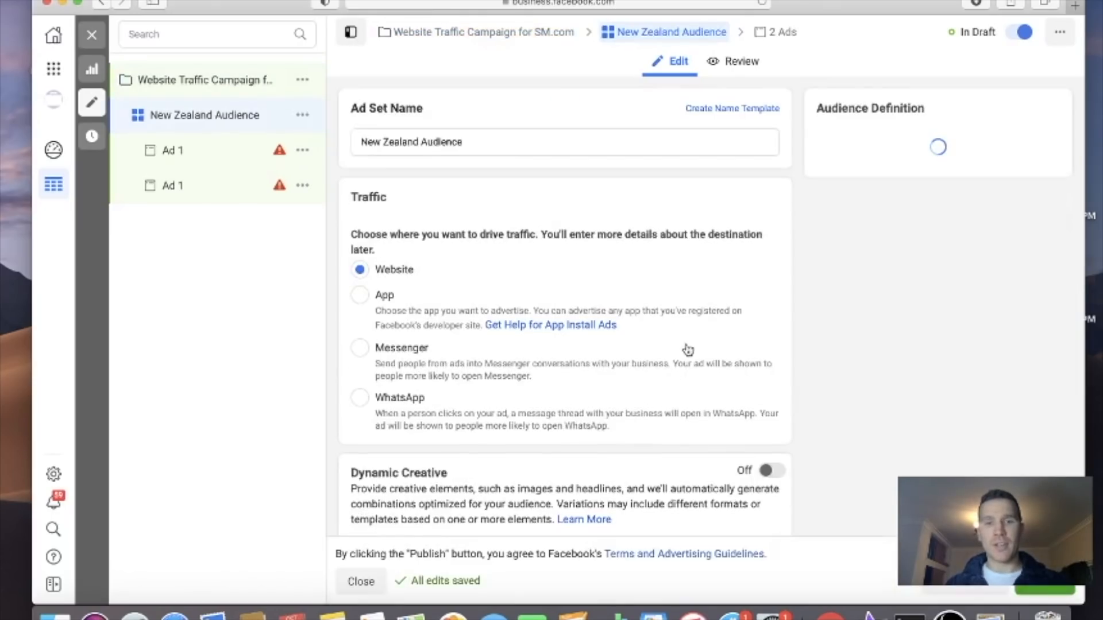
pyautogui.scroll(-5, 643, 263)
pyautogui.scroll(-1, 643, 261)
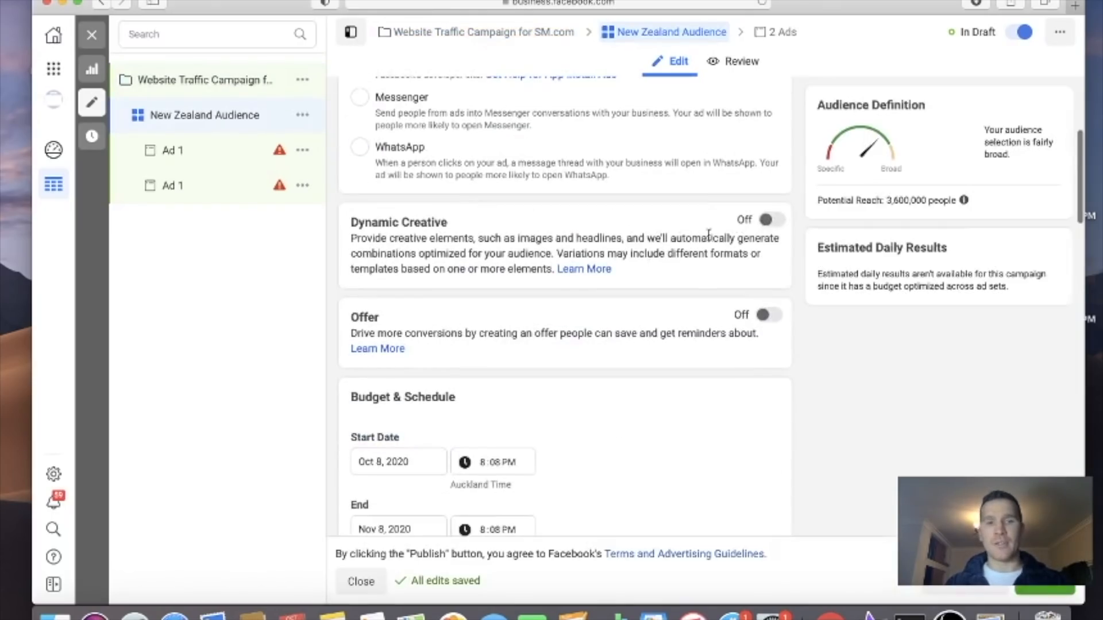
pyautogui.scroll(5, 675, 248)
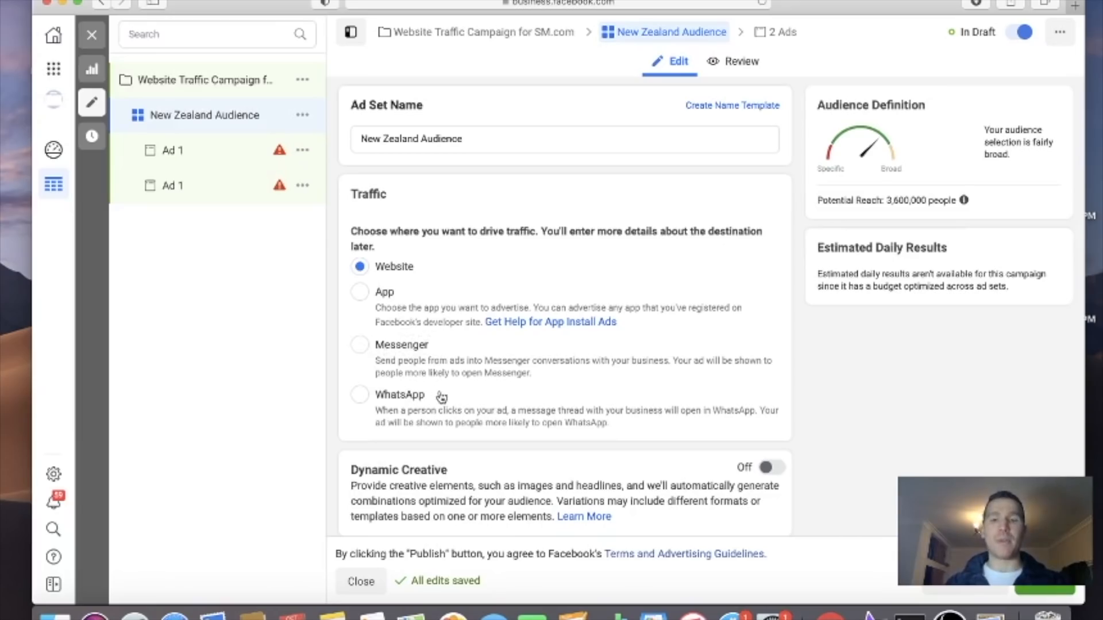
pyautogui.scroll(-5, 553, 348)
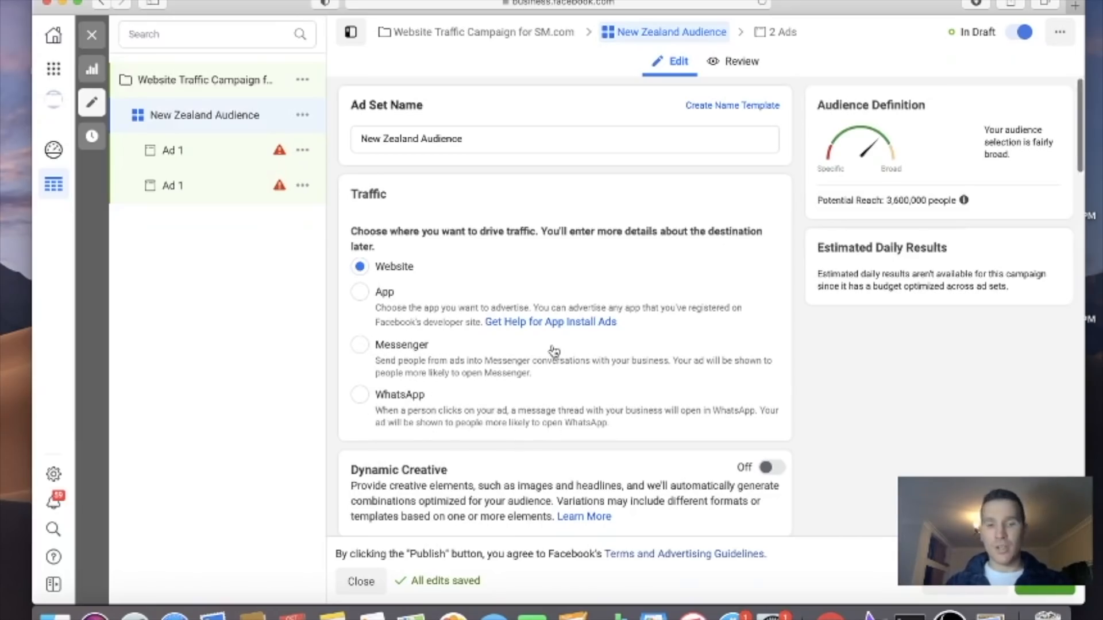
pyautogui.scroll(-1, 615, 294)
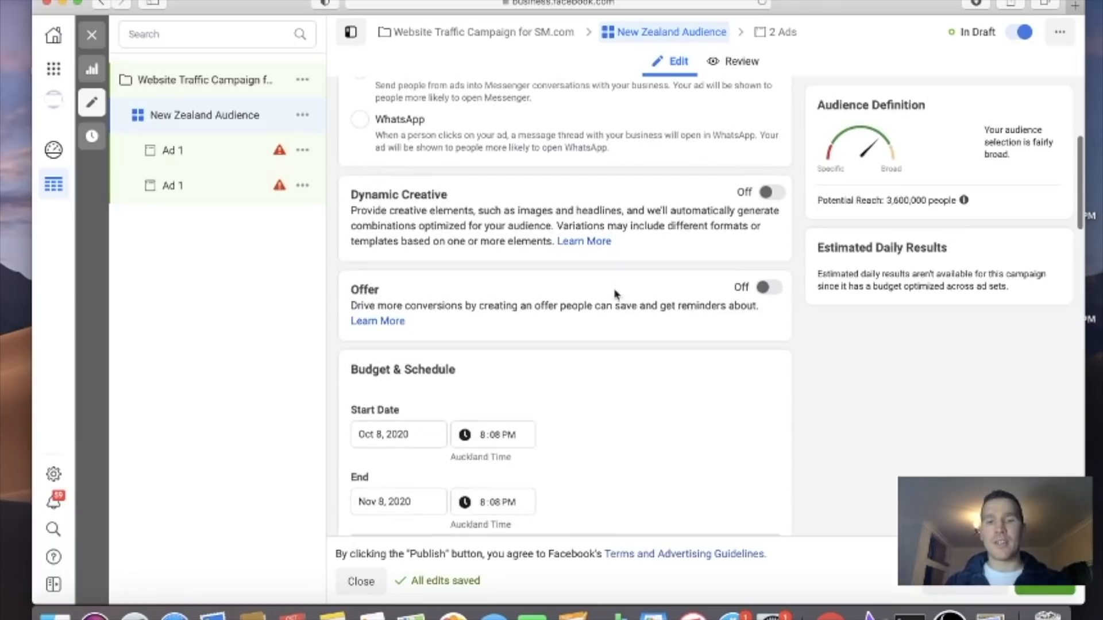
# Turn on Offer for the ad set with the marketing business's Facebook page, then view the offer creation form and close it
pyautogui.click(770, 289)
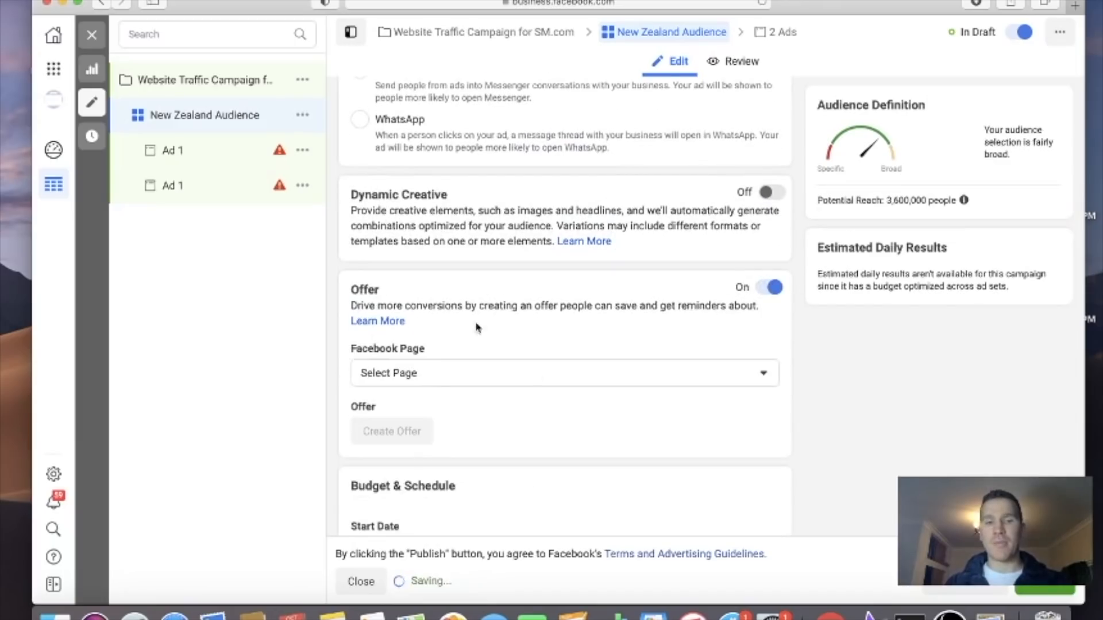
pyautogui.click(560, 368)
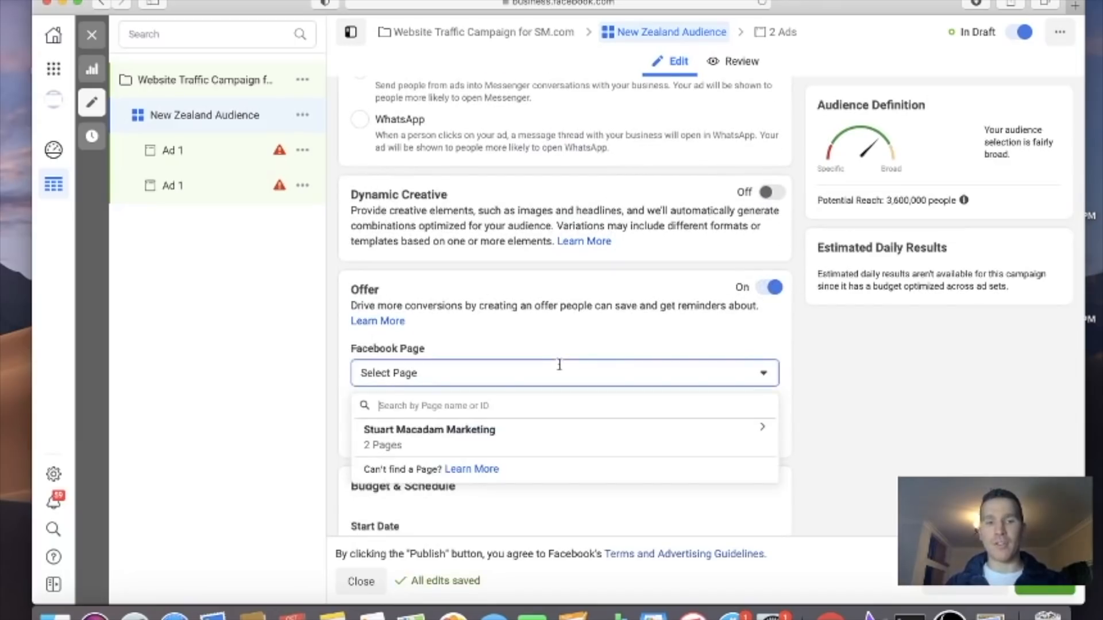
pyautogui.click(666, 447)
pyautogui.click(501, 475)
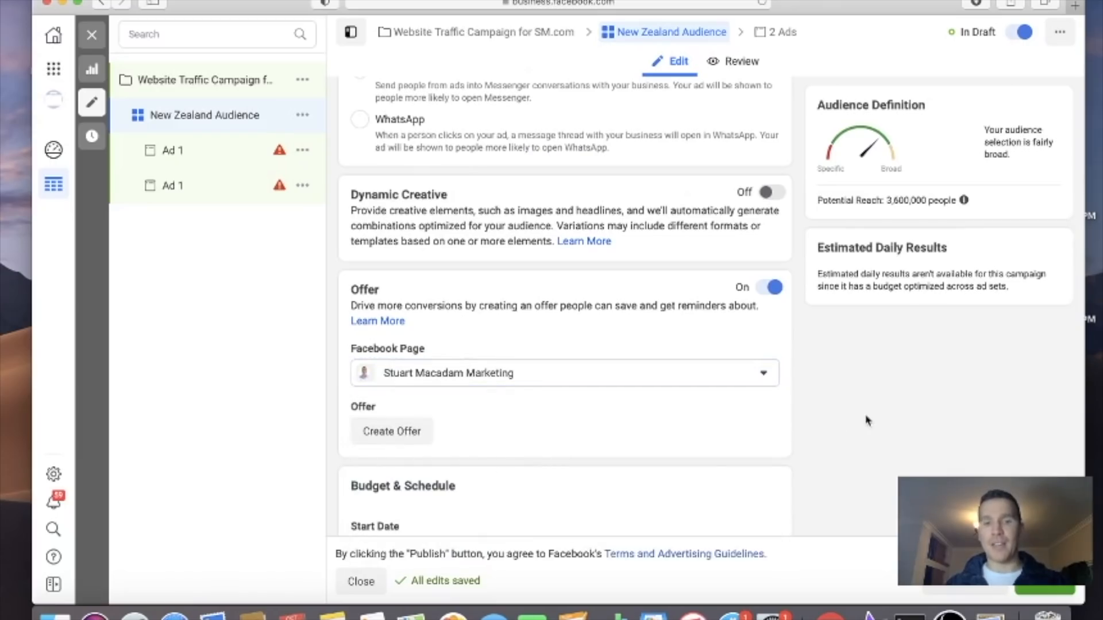
pyautogui.scroll(-3, 675, 335)
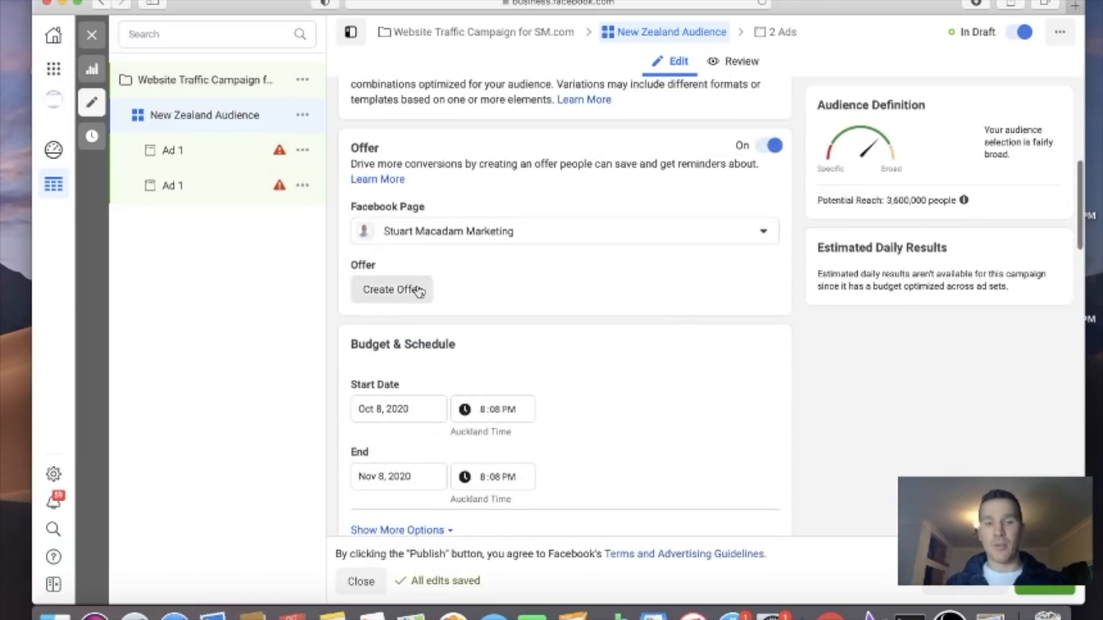
pyautogui.click(412, 290)
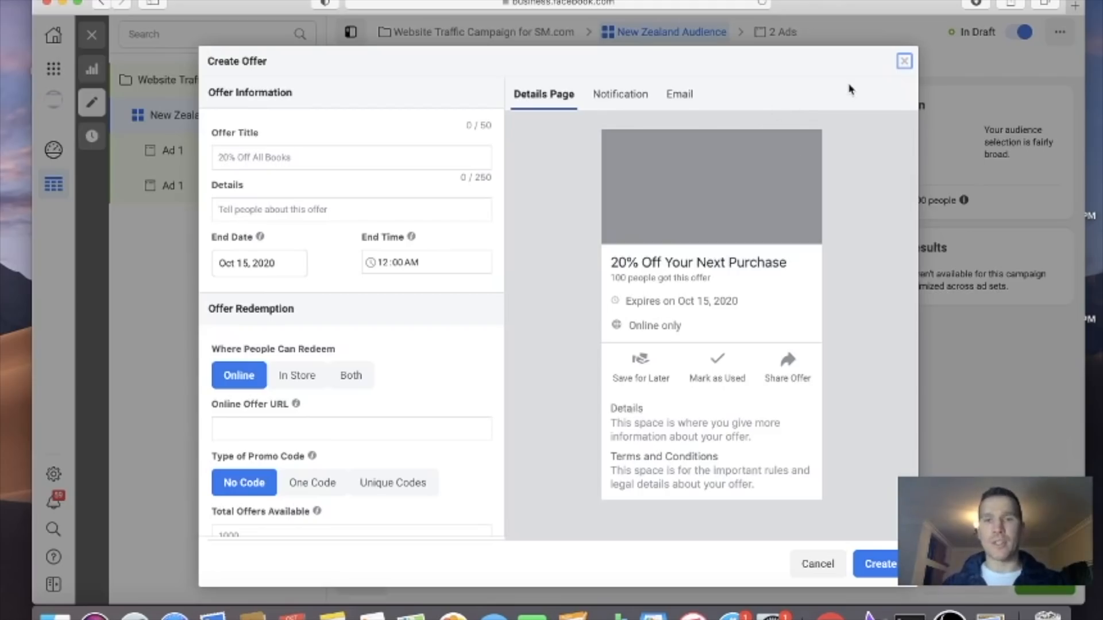
pyautogui.click(904, 62)
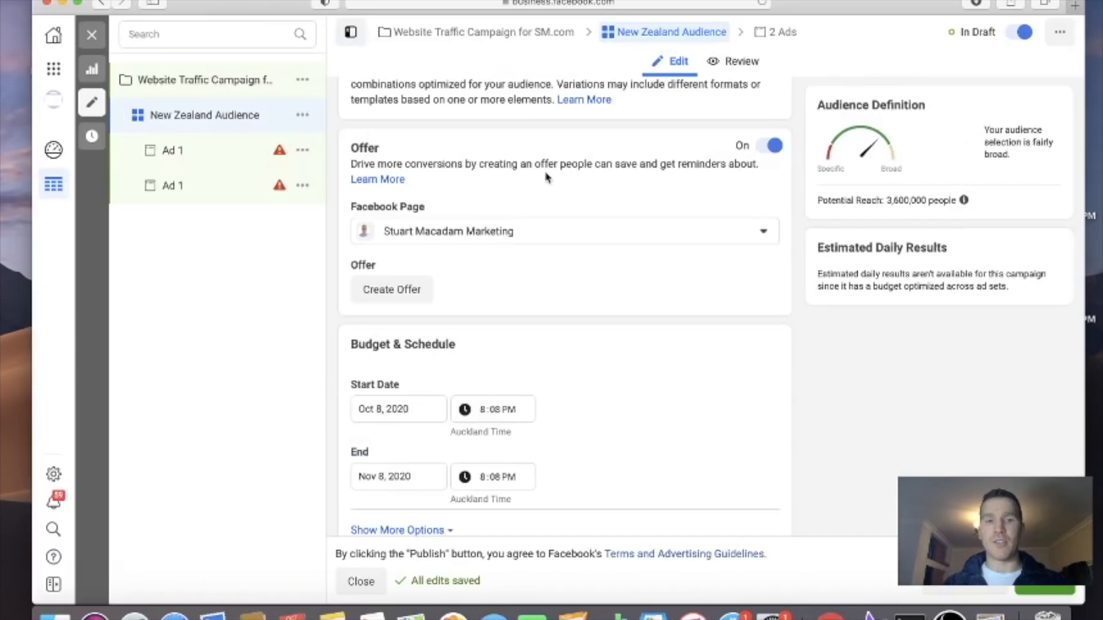
# In the settings of Website Traffic Campaign for SM.com, set the campaign budget to a Daily Budget of $10.00 NZD
pyautogui.scroll(-5, 436, 296)
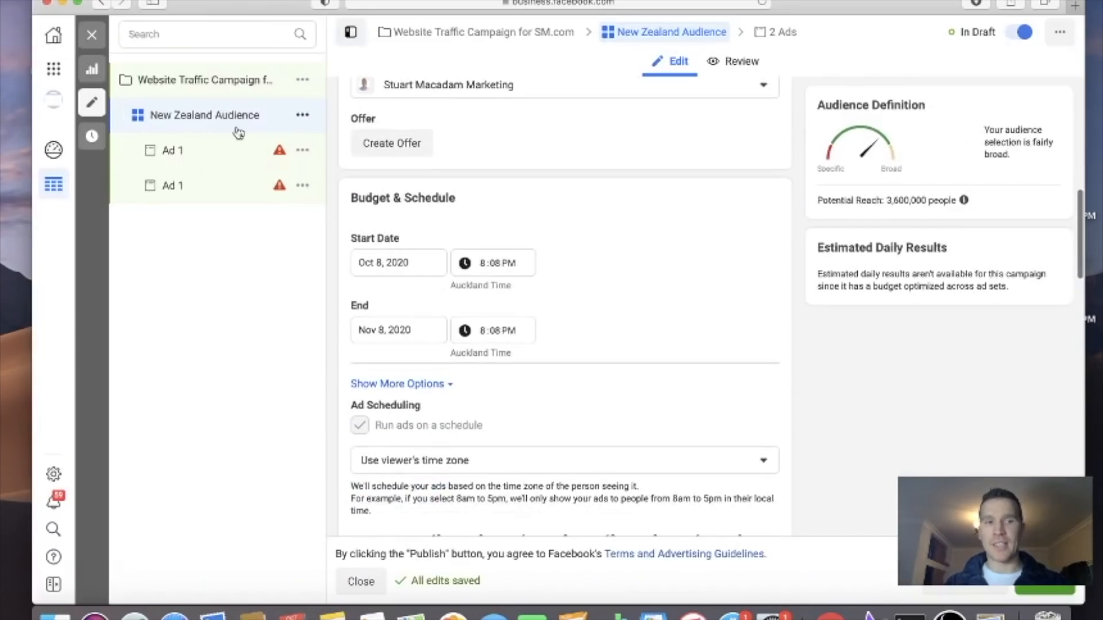
pyautogui.click(201, 81)
pyautogui.scroll(-10, 630, 347)
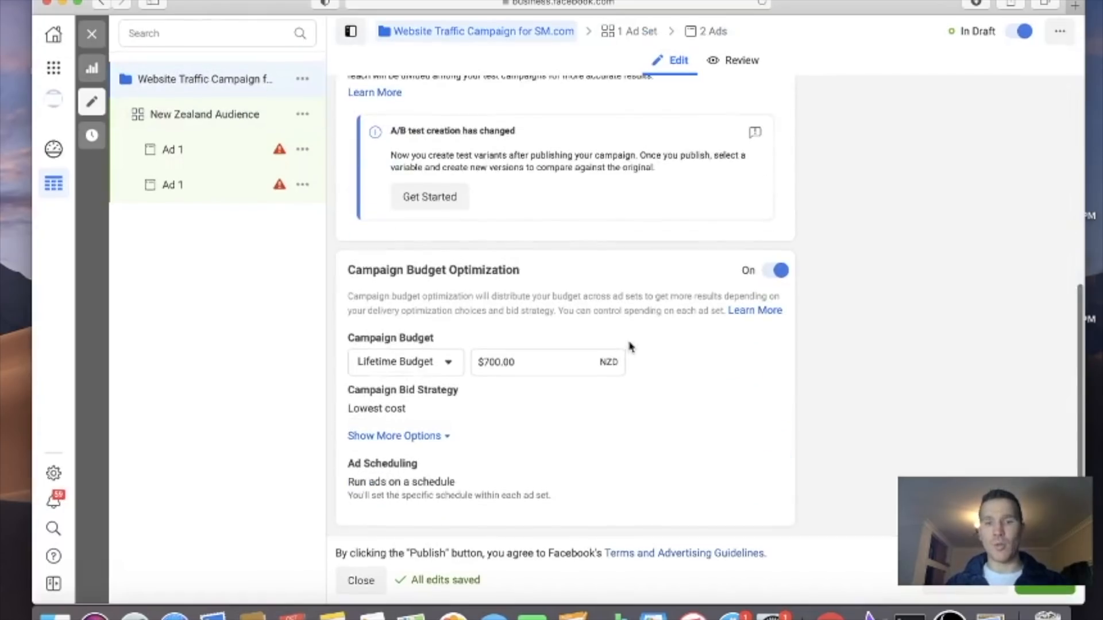
pyautogui.click(492, 362)
pyautogui.press('BackSpace')
pyautogui.press('BackSpace')
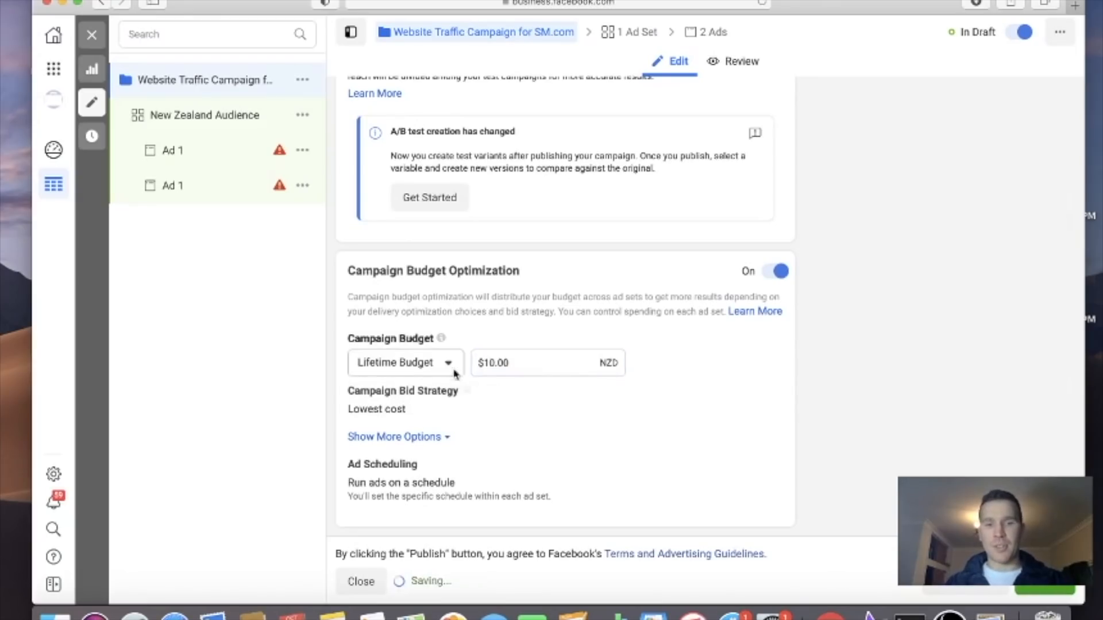
pyautogui.click(411, 364)
pyautogui.click(418, 397)
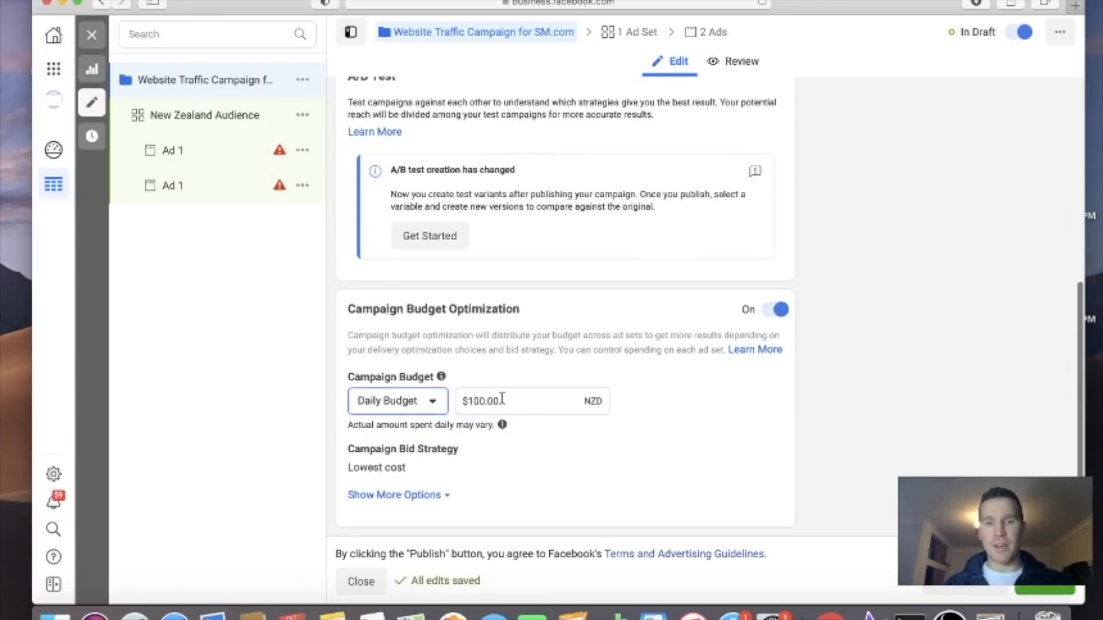
pyautogui.click(472, 404)
pyautogui.press('Delete')
pyautogui.click(721, 454)
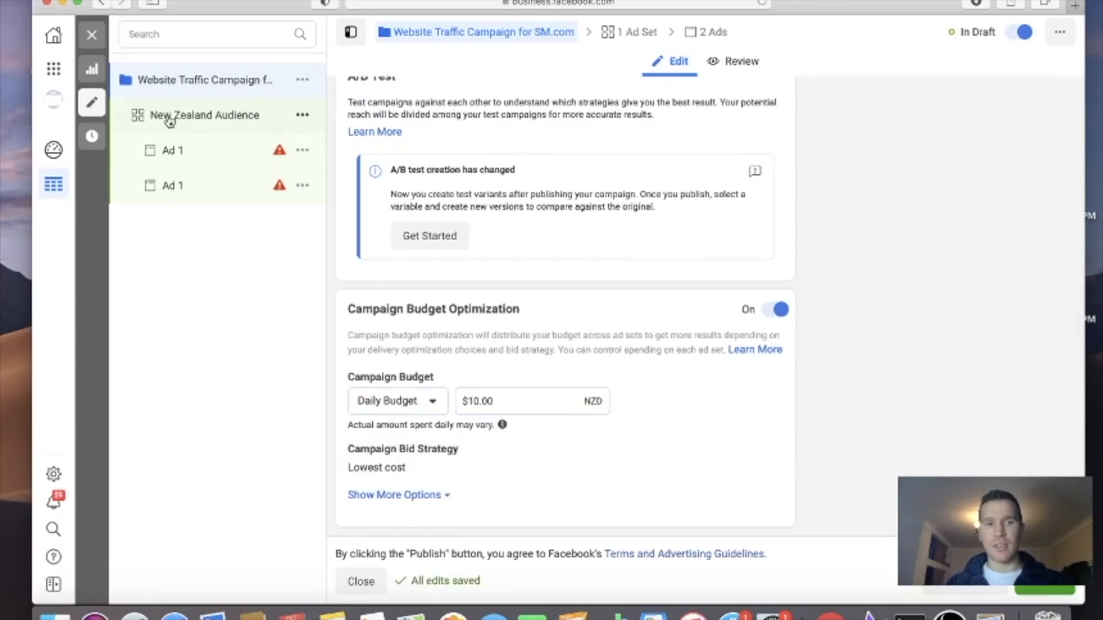
# Give the New Zealand Audience ad set an end date of 10/31/2020
pyautogui.scroll(-8, 747, 353)
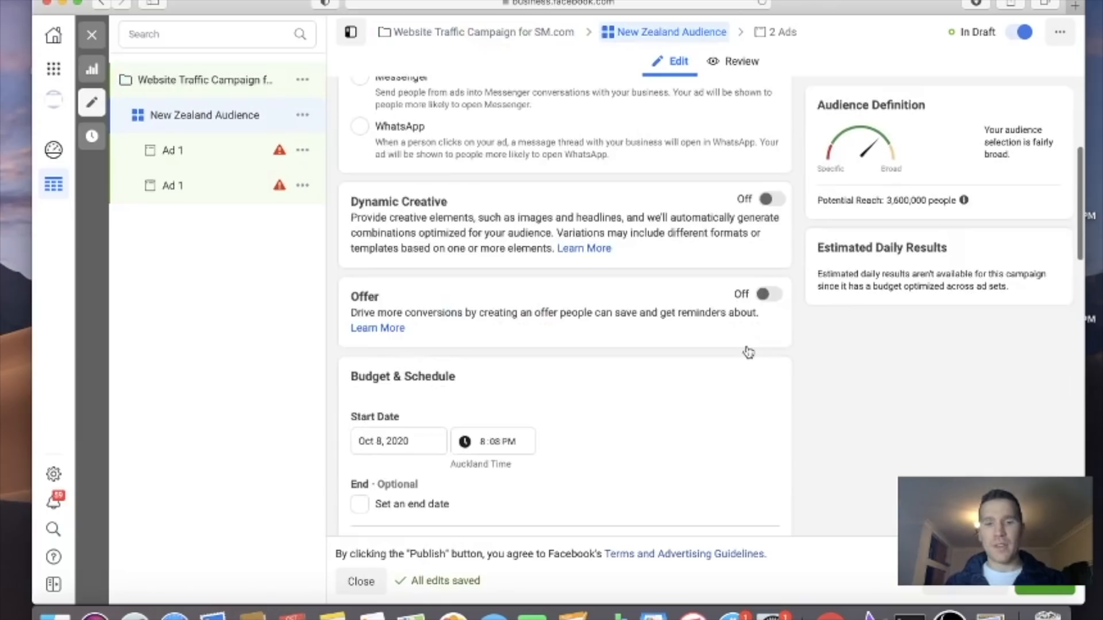
pyautogui.click(426, 250)
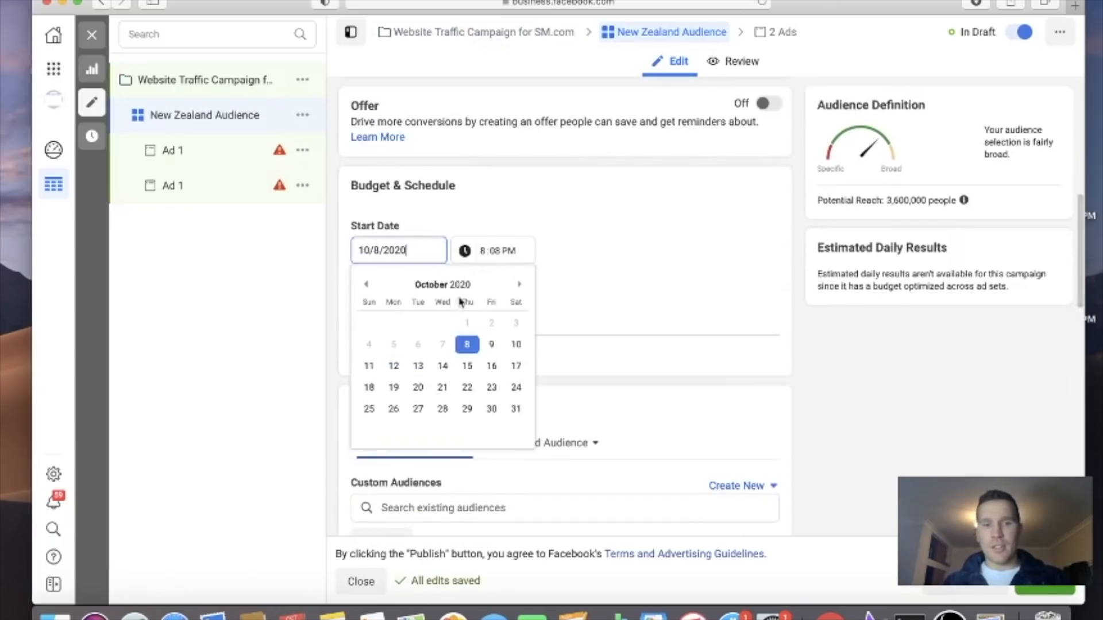
pyautogui.click(630, 280)
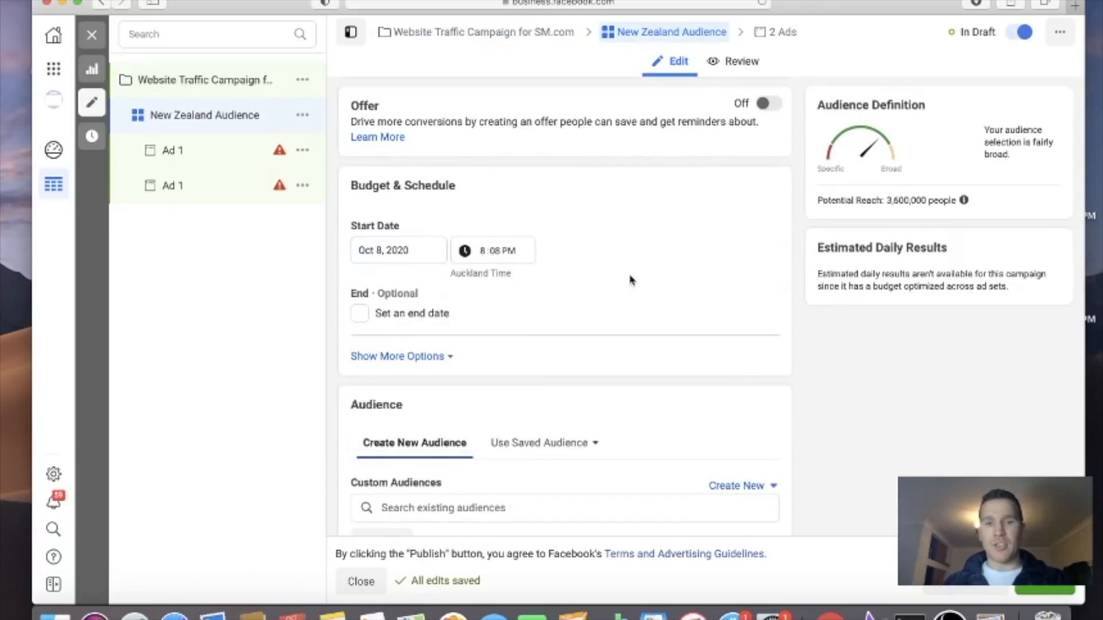
pyautogui.click(362, 316)
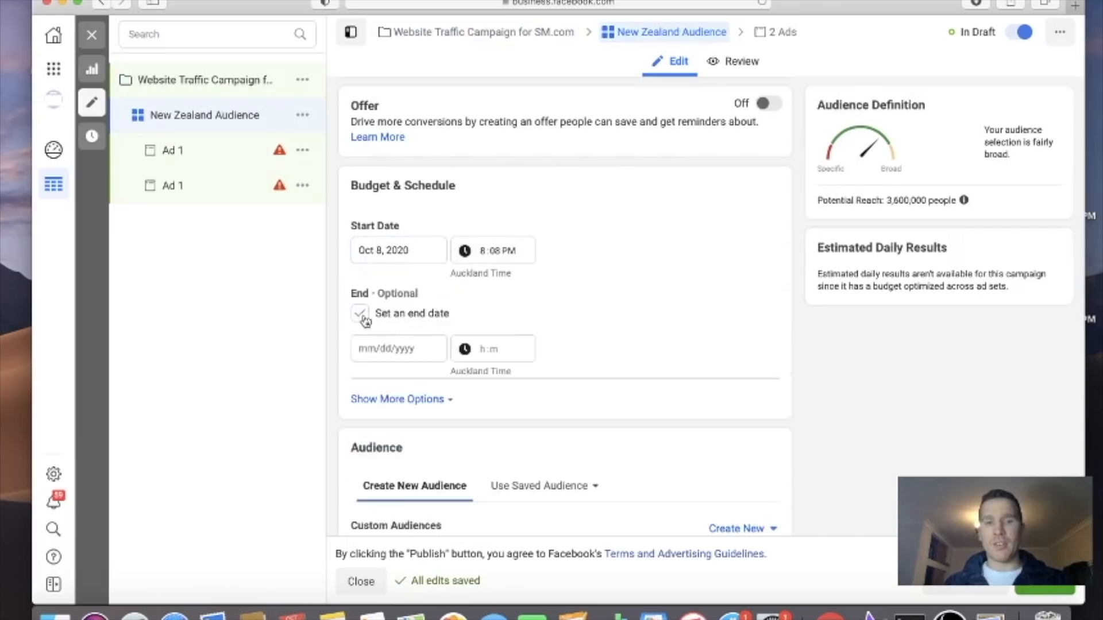
pyautogui.click(402, 349)
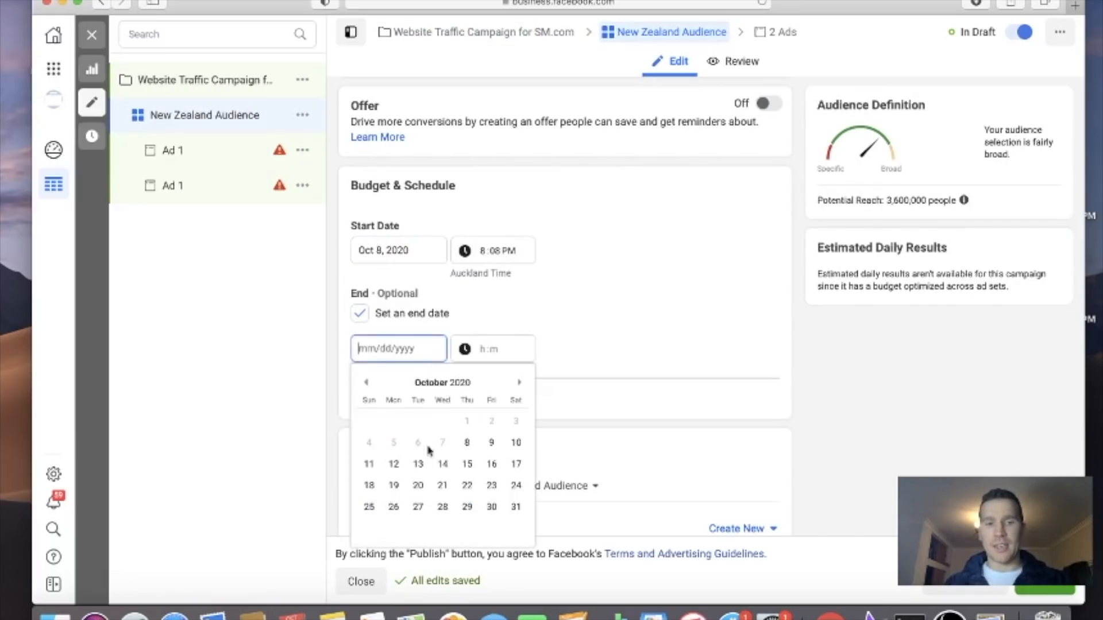
pyautogui.click(516, 507)
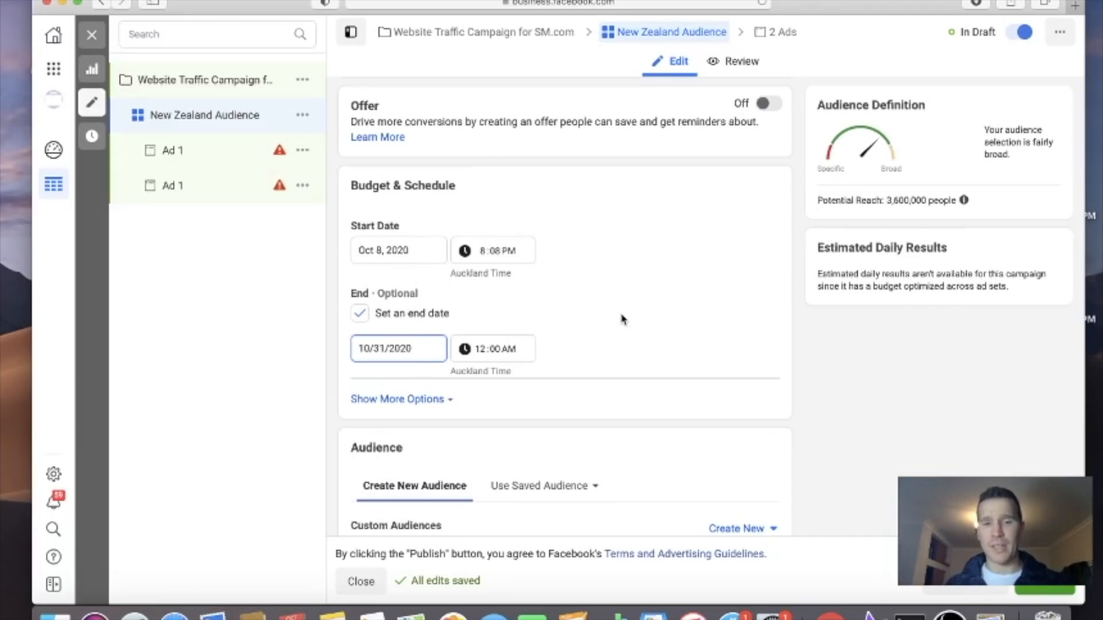
# Examine the ad set's audience settings, including location, age, gender and targeting, and the explanation of Custom Audiences
pyautogui.scroll(-3, 630, 312)
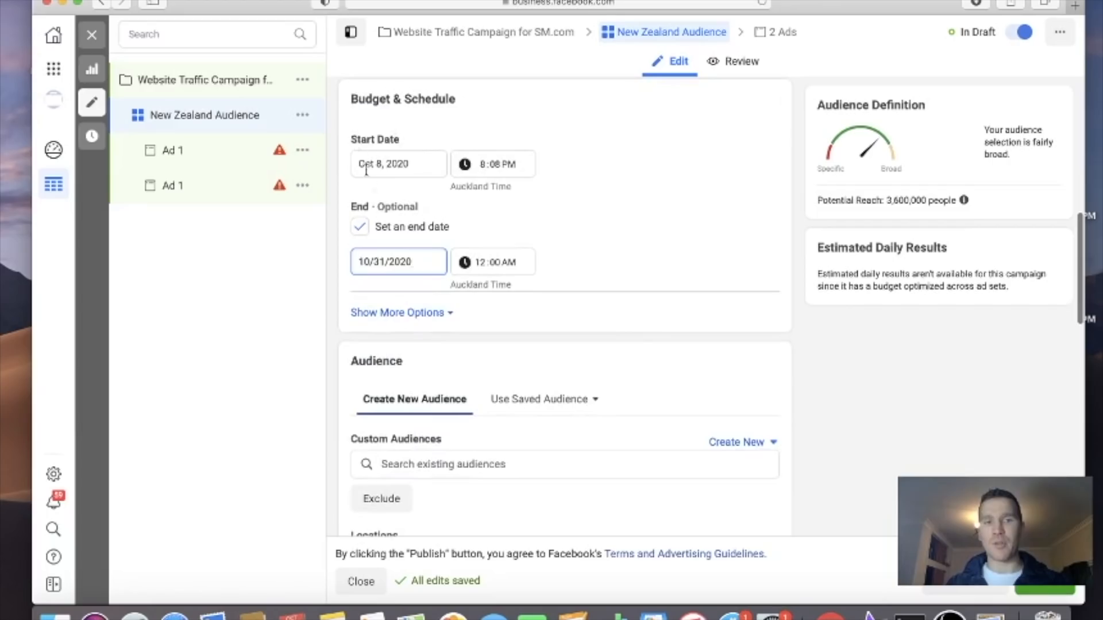
pyautogui.scroll(-10, 687, 254)
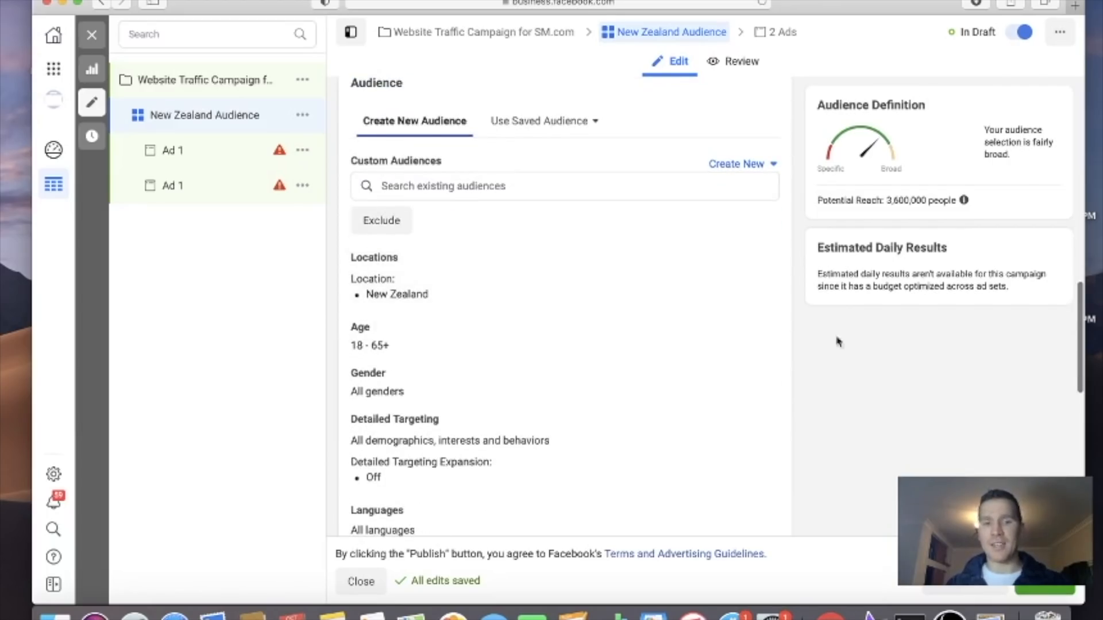
pyautogui.scroll(-3, 776, 342)
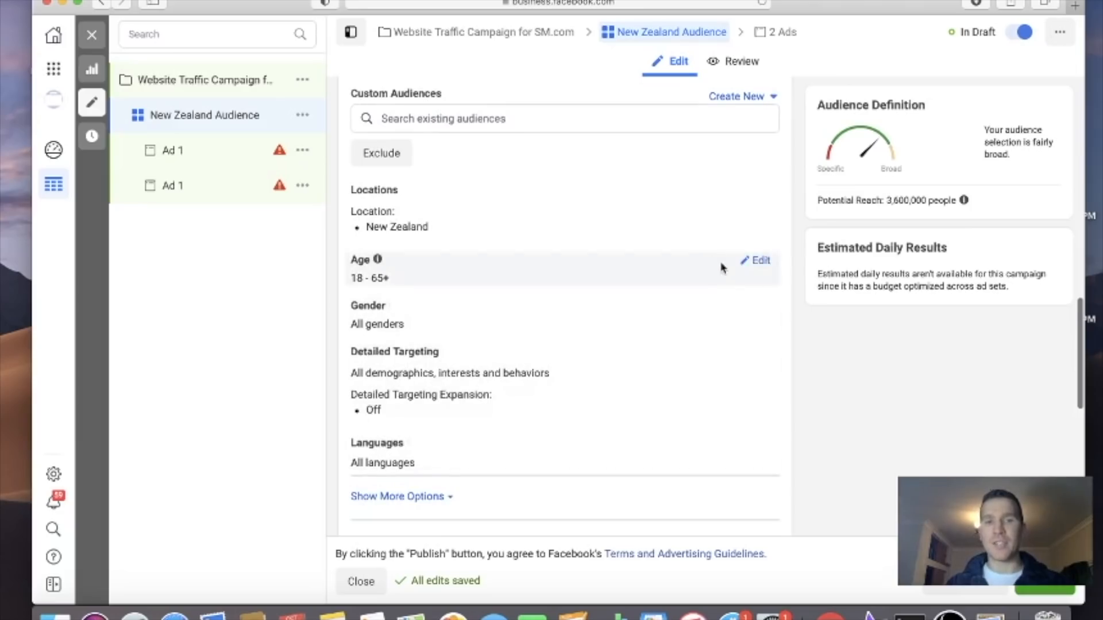
pyautogui.scroll(1, 767, 202)
pyautogui.scroll(3, 767, 202)
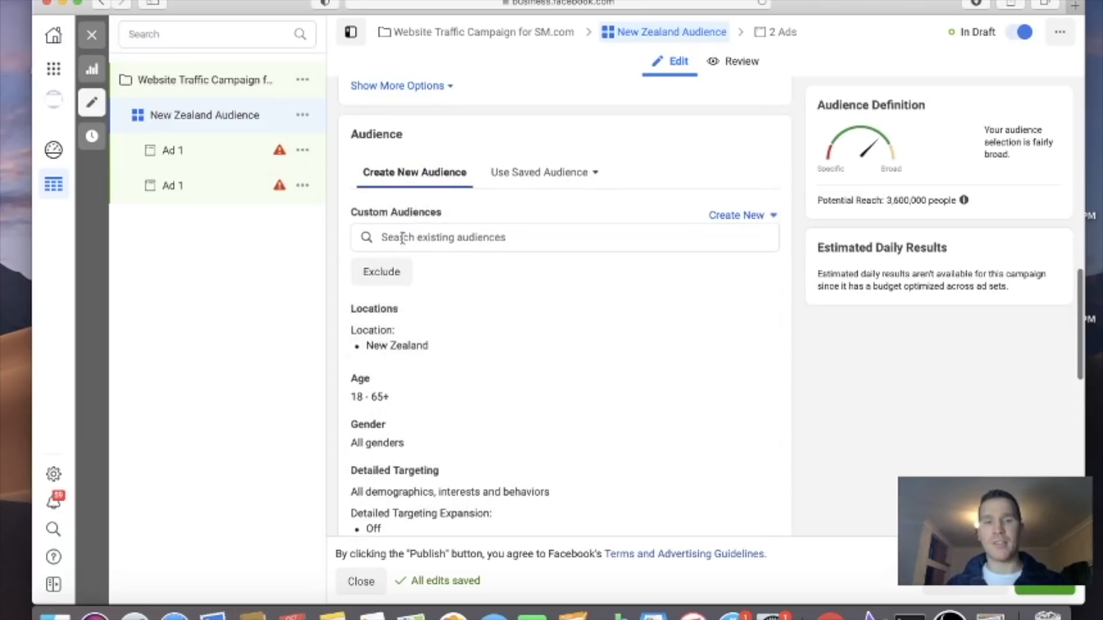
pyautogui.moveTo(448, 218)
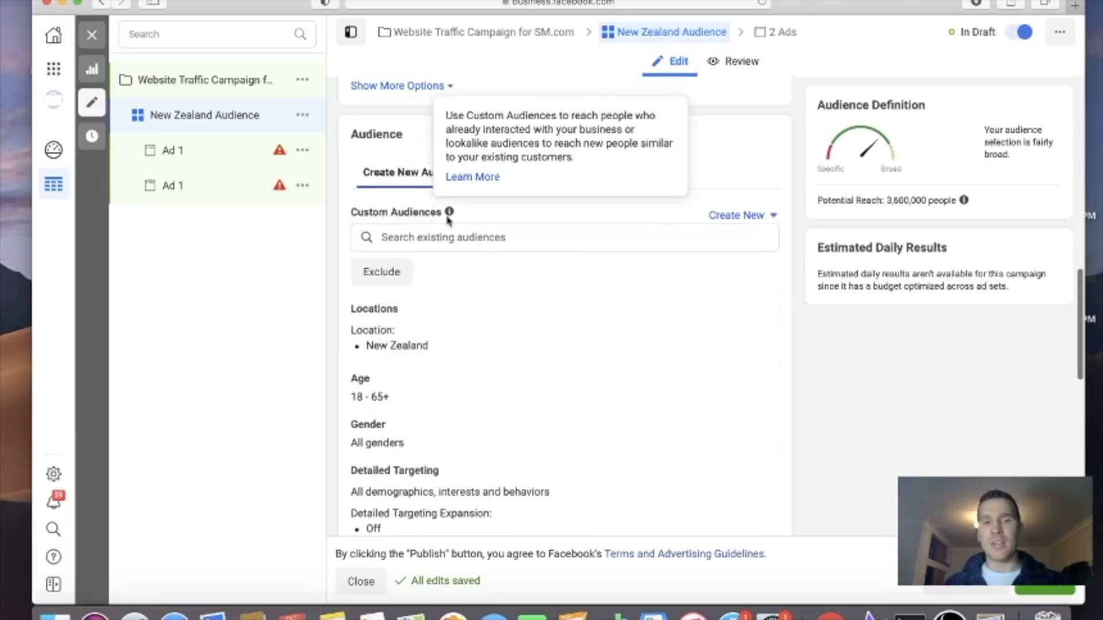
# View the sources available for creating a new Custom Audience, then close the source selection without creating one
pyautogui.click(735, 217)
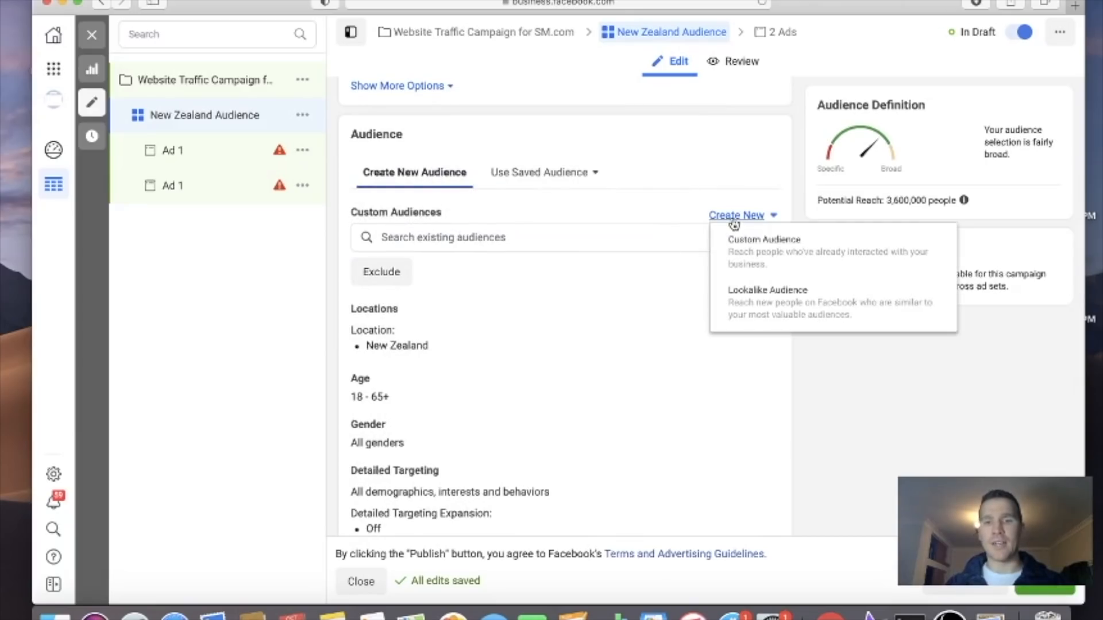
pyautogui.click(778, 254)
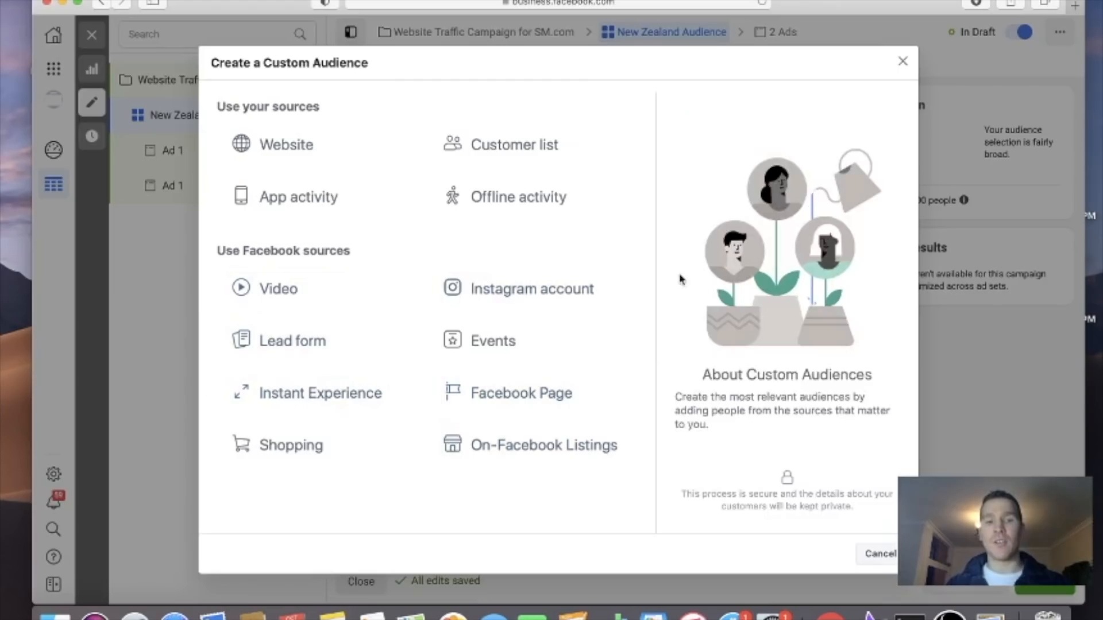
pyautogui.click(905, 64)
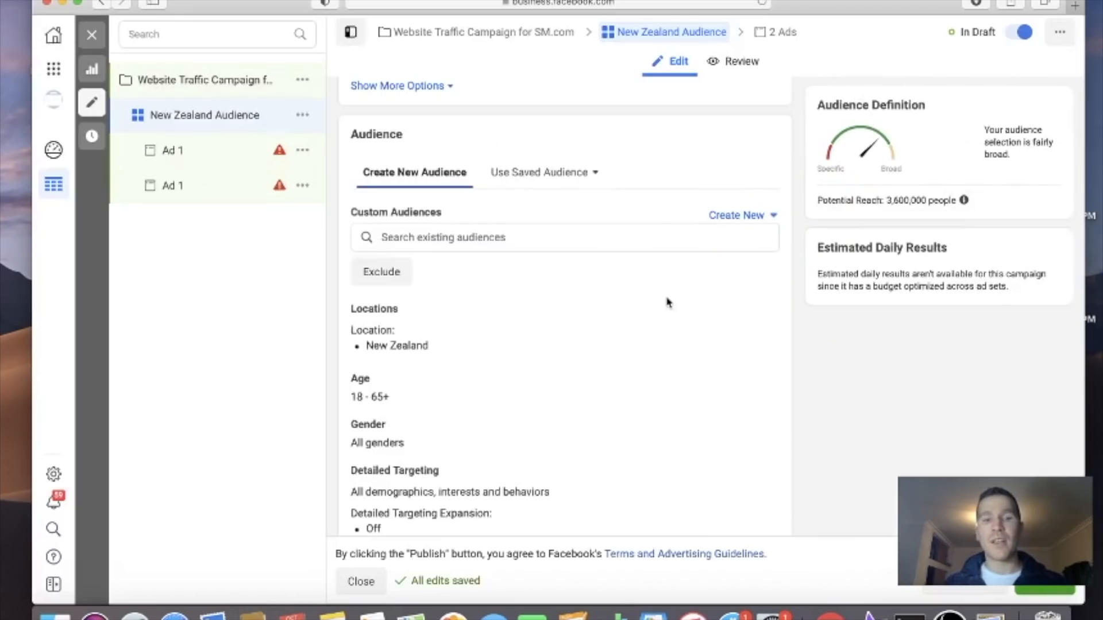
# Add the exclusion field to Custom Audiences and view the existing audiences available for inclusion
pyautogui.scroll(-3, 668, 302)
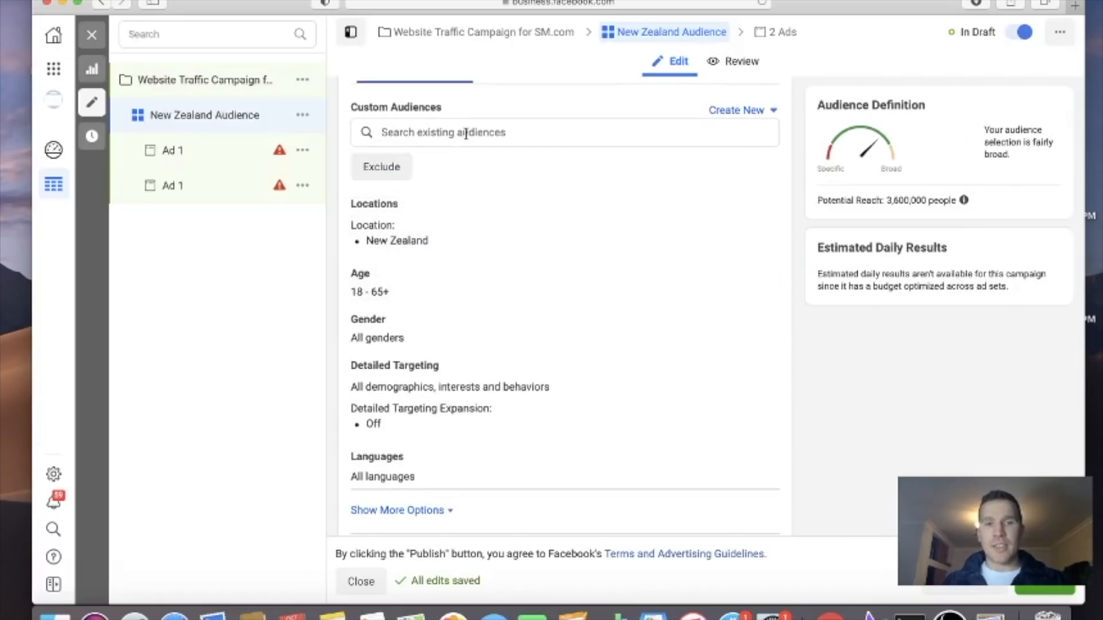
pyautogui.scroll(2, 516, 307)
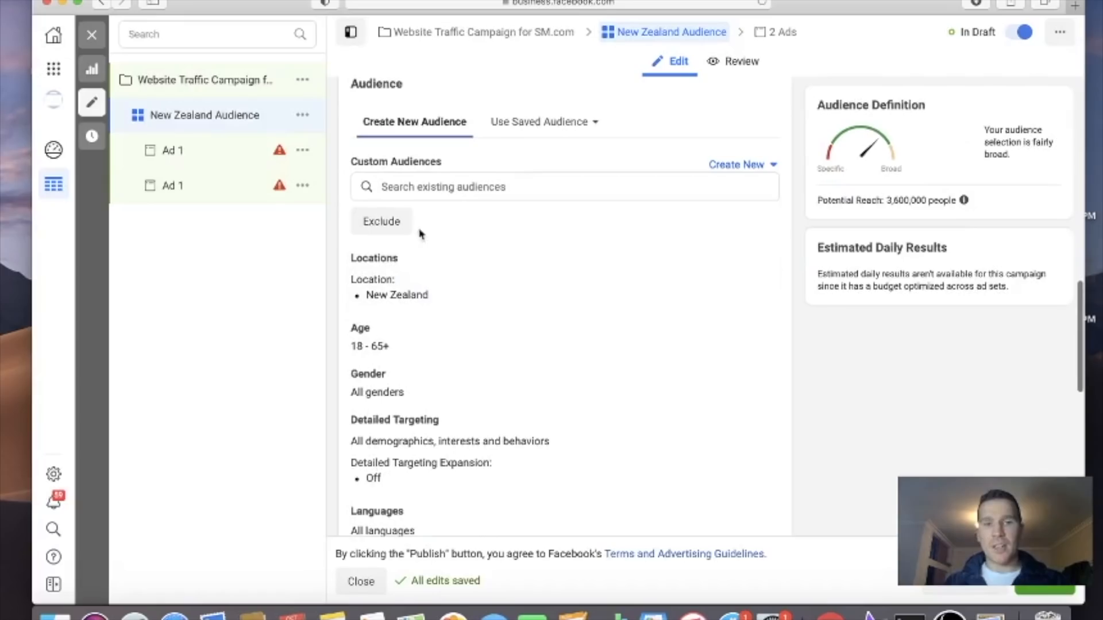
pyautogui.click(383, 222)
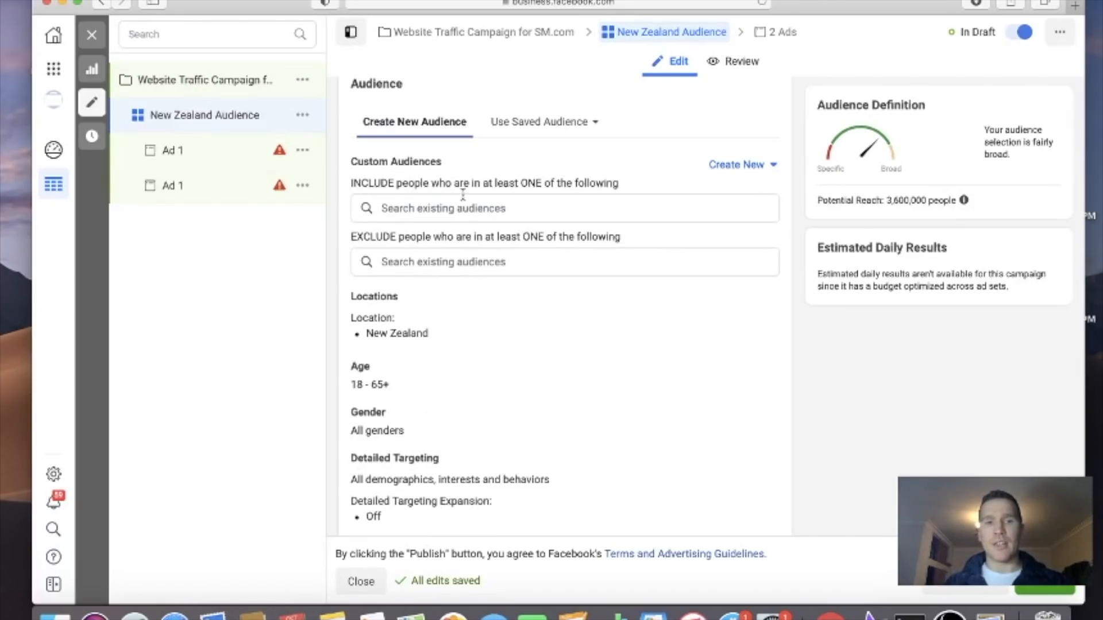
pyautogui.click(528, 215)
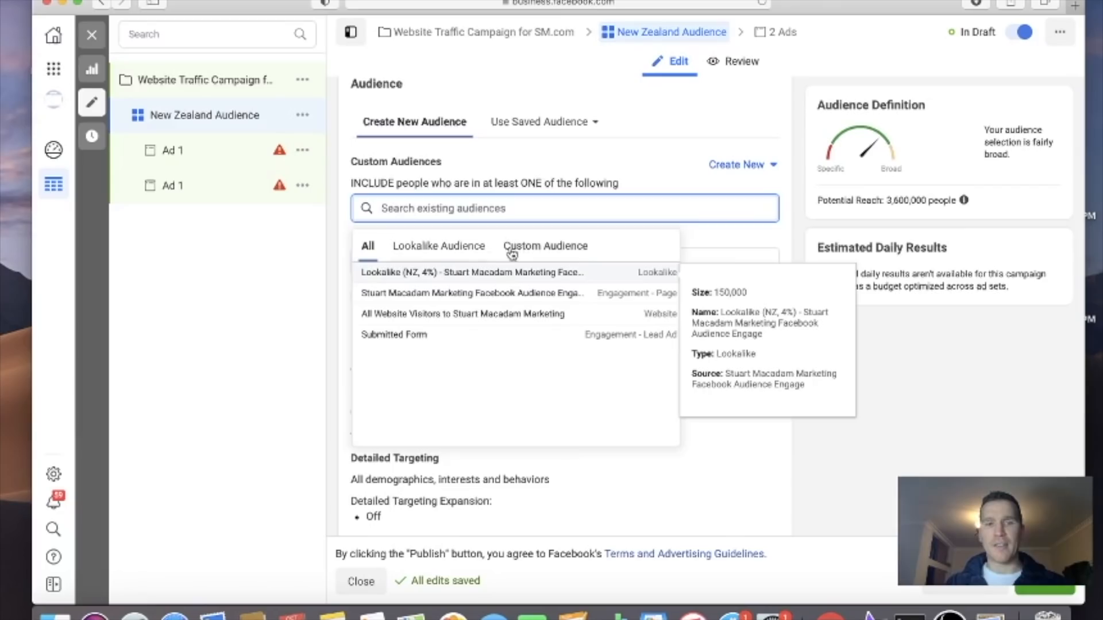
# Apply the saved audience Marketing to the New Zealand Audience ad set
pyautogui.click(525, 134)
pyautogui.click(525, 132)
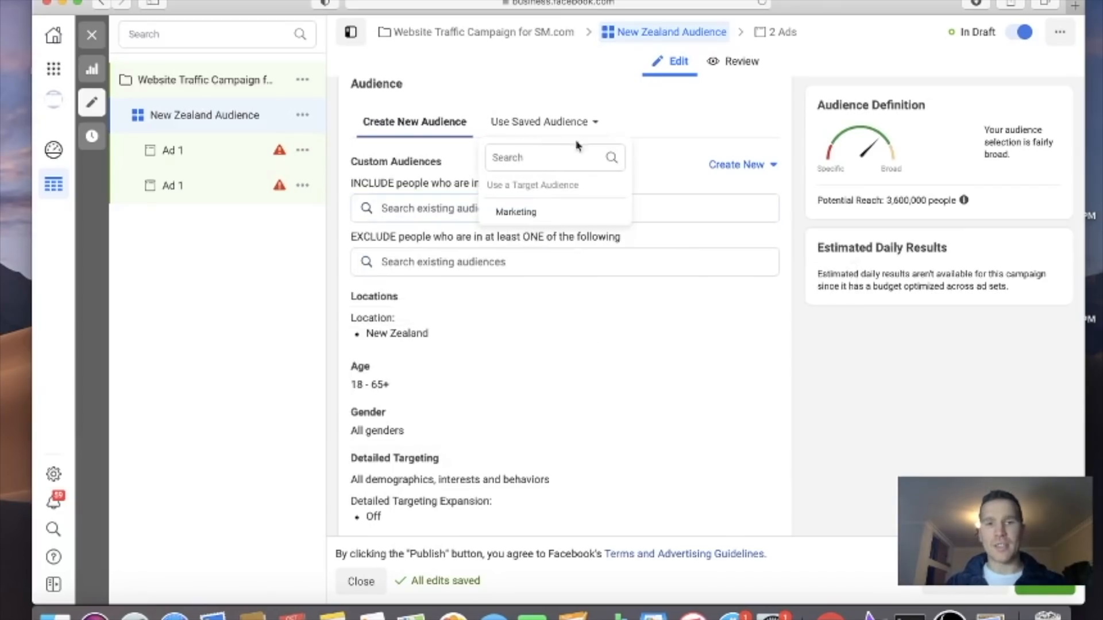
pyautogui.click(522, 220)
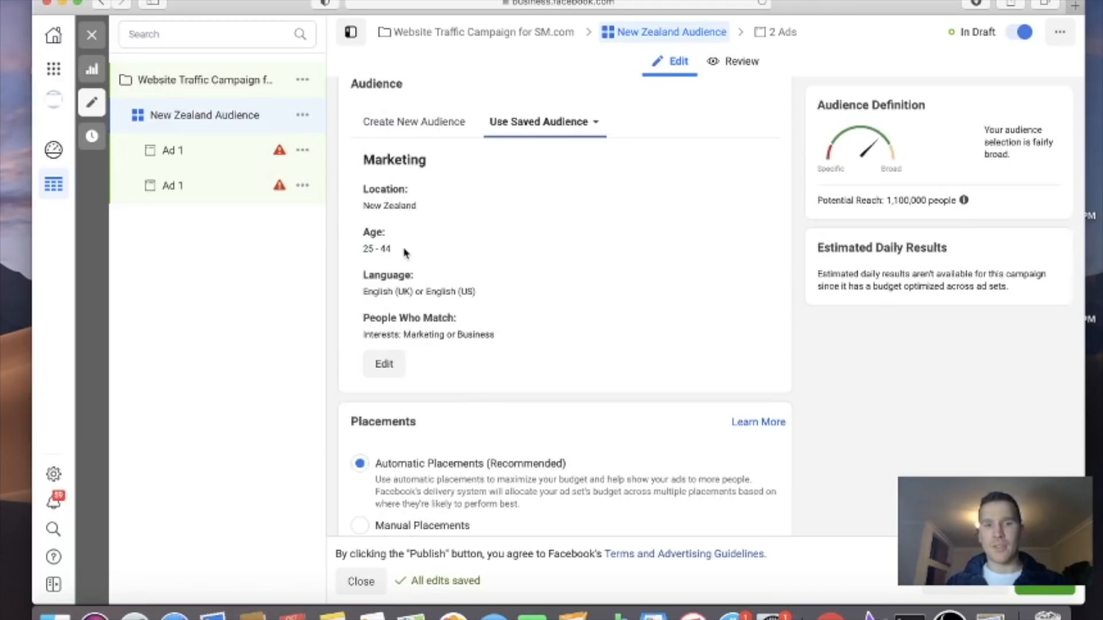
# Switch the ad set to Manual Placements and deselect the Messenger, Instagram and Audience Network platforms
pyautogui.scroll(-3, 502, 303)
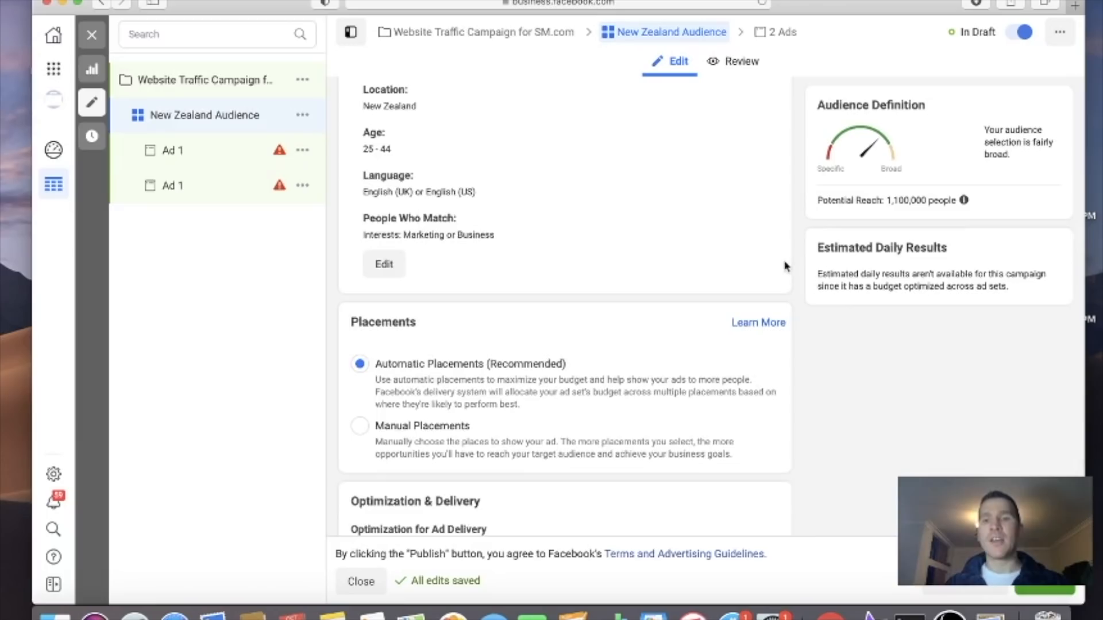
pyautogui.scroll(-5, 784, 266)
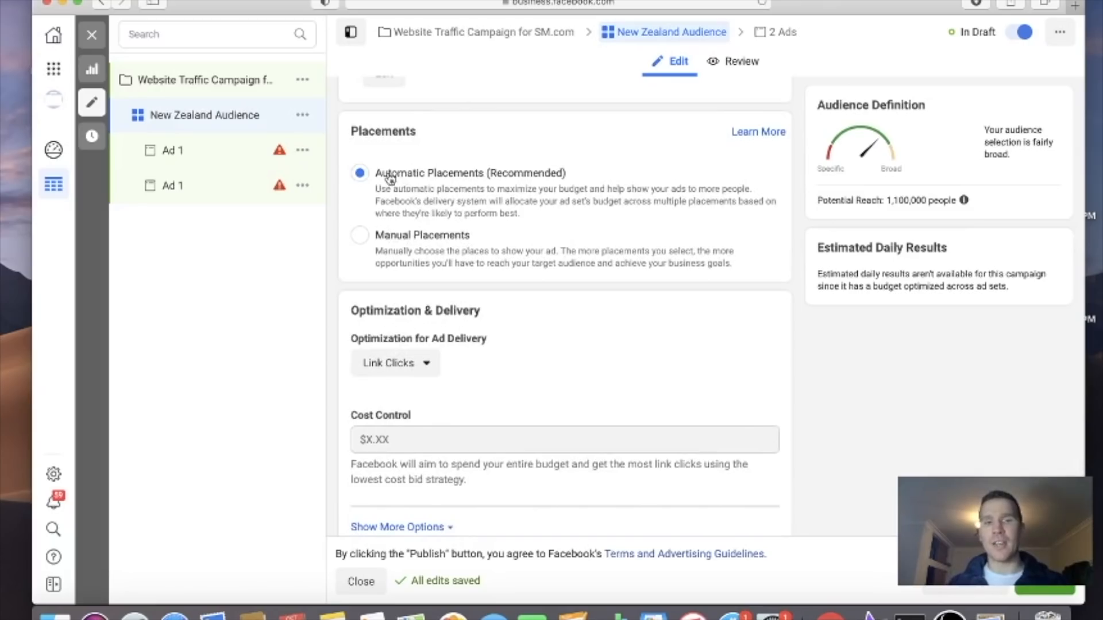
pyautogui.click(362, 239)
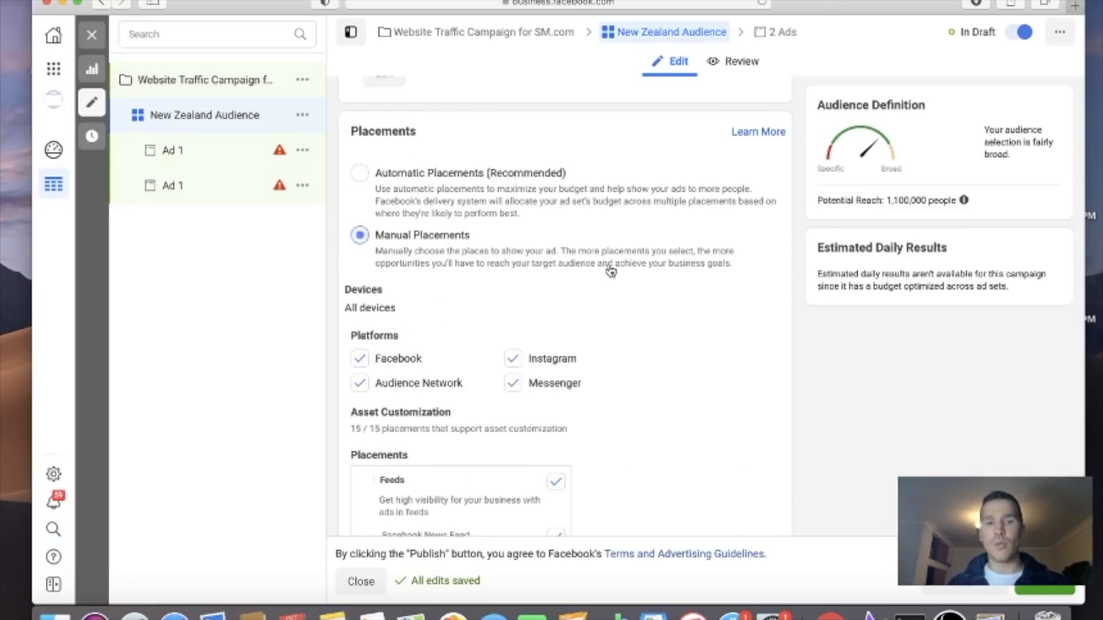
pyautogui.scroll(-5, 603, 267)
pyautogui.scroll(4, 611, 272)
pyautogui.scroll(-1, 611, 272)
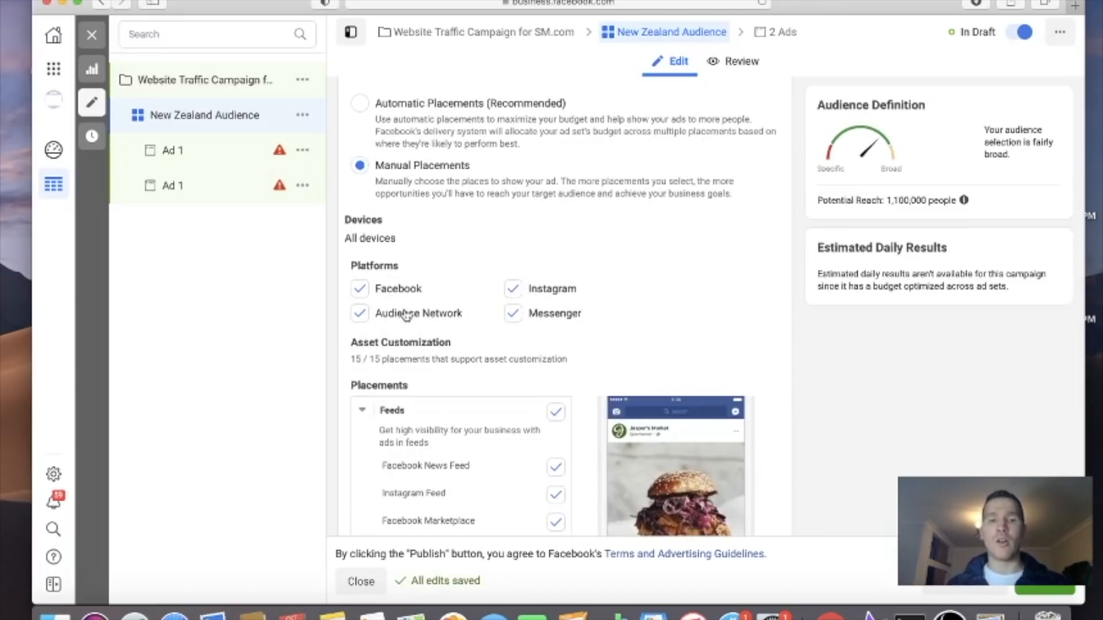
pyautogui.click(513, 314)
pyautogui.click(513, 288)
pyautogui.click(359, 313)
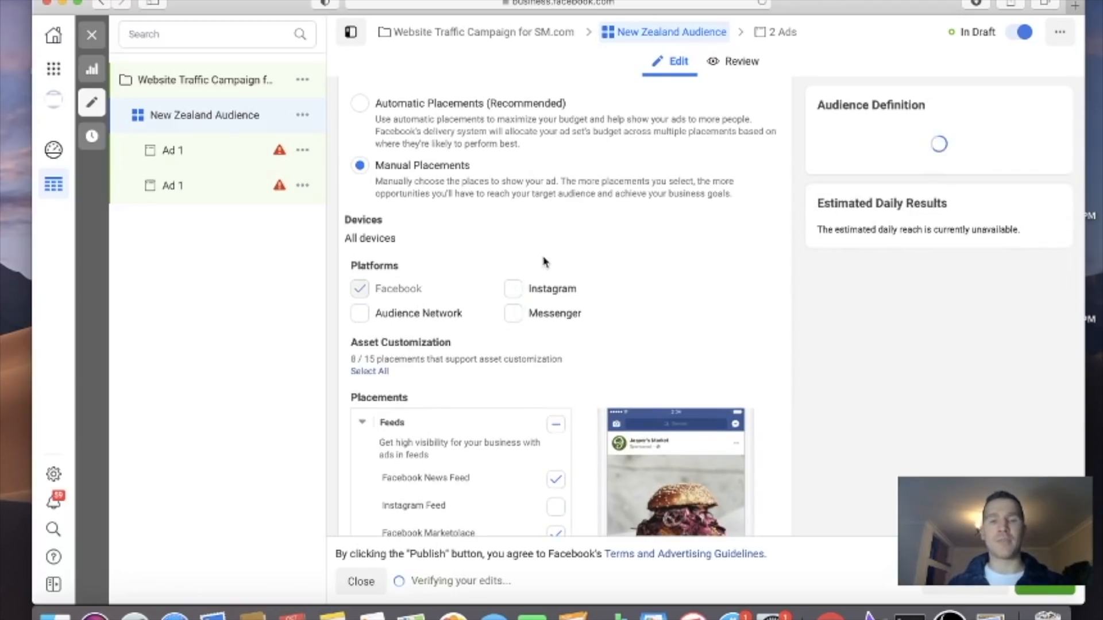
# Deselect the Facebook Right Column, Facebook Video Feeds and Facebook Marketplace placements under Feeds
pyautogui.scroll(-5, 545, 262)
pyautogui.scroll(-1, 584, 430)
pyautogui.click(556, 362)
pyautogui.click(556, 334)
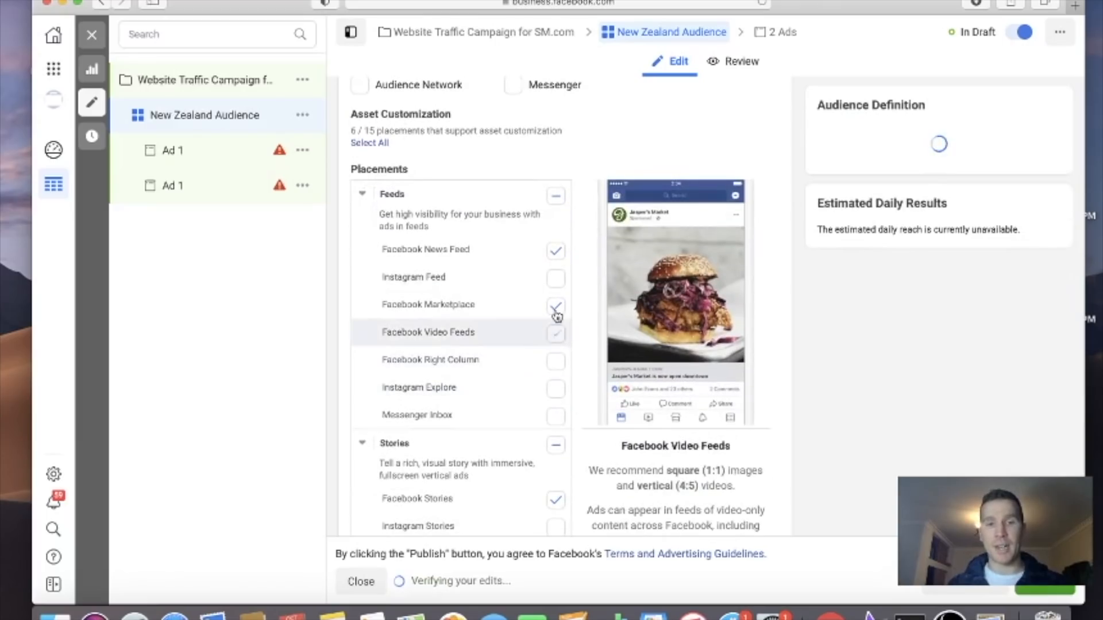
pyautogui.click(556, 309)
# Deselect the Facebook Stories, In-Stream, Search and In-Article placements so that only Facebook News Feed is used
pyautogui.scroll(-3, 552, 356)
pyautogui.click(554, 336)
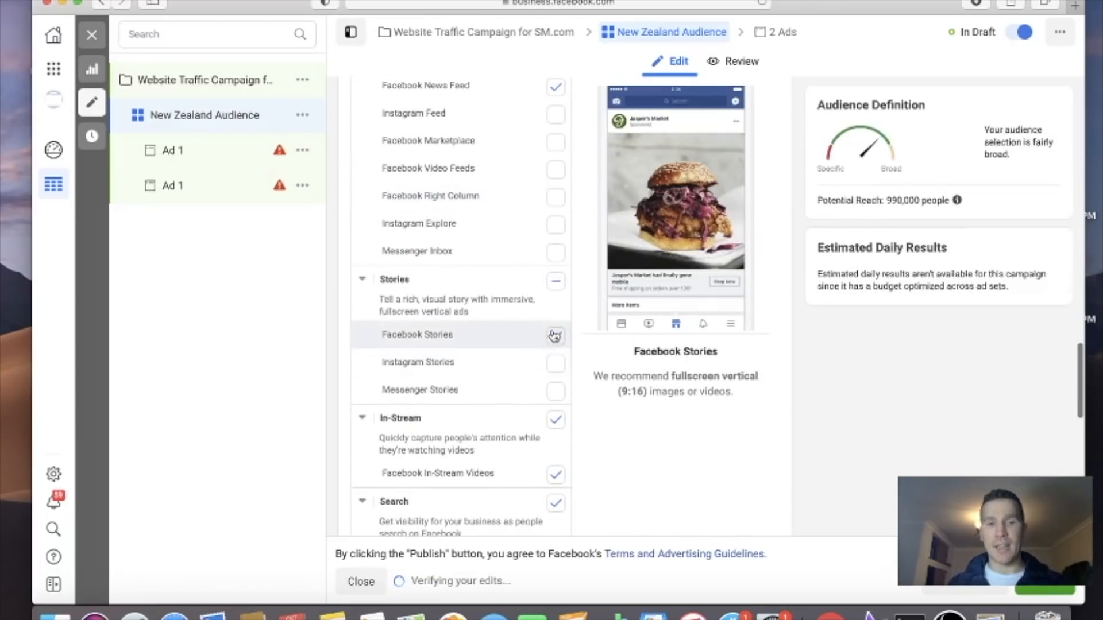
pyautogui.click(556, 422)
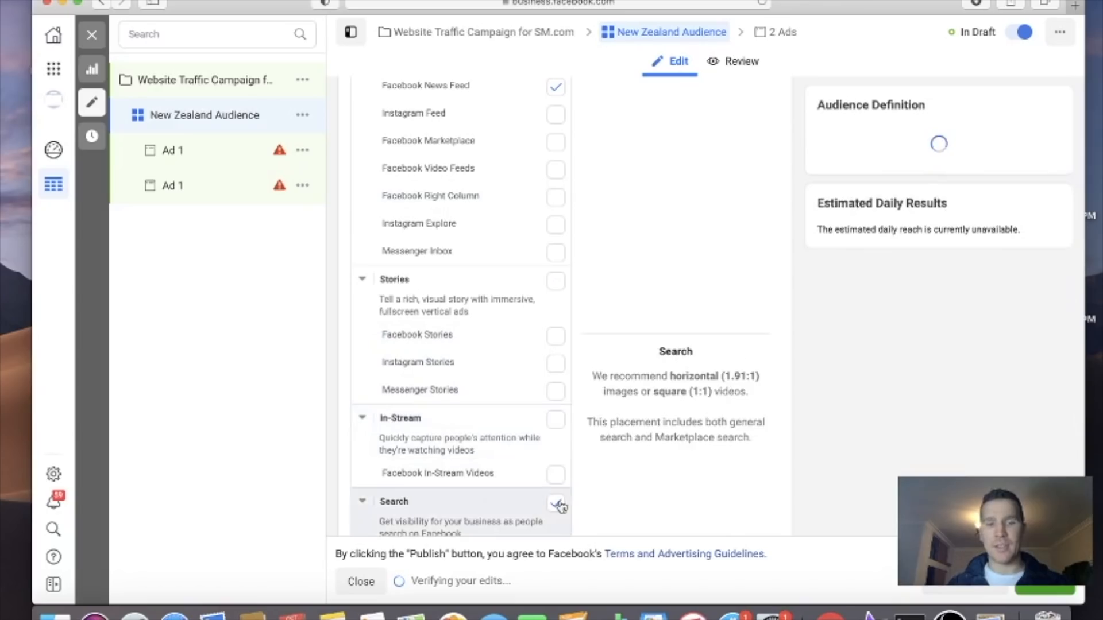
pyautogui.click(556, 504)
pyautogui.scroll(-8, 517, 388)
pyautogui.click(556, 251)
pyautogui.scroll(10, 514, 257)
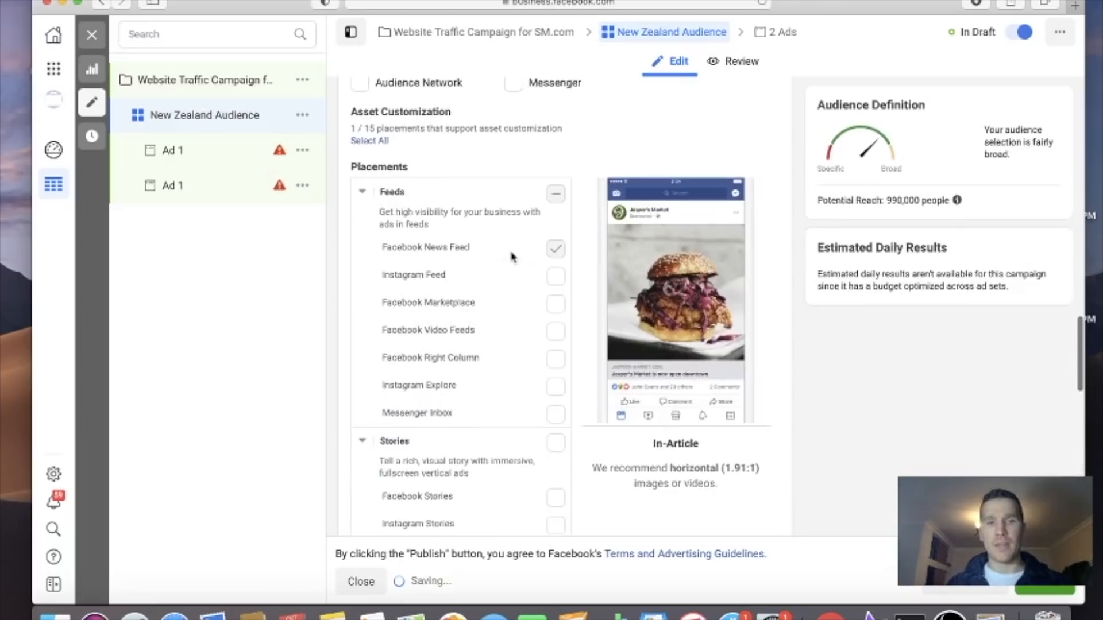
# Select Facebook Stories and Instagram Stories as the ad set's placements and deselect the remaining feed placements
pyautogui.scroll(1, 513, 257)
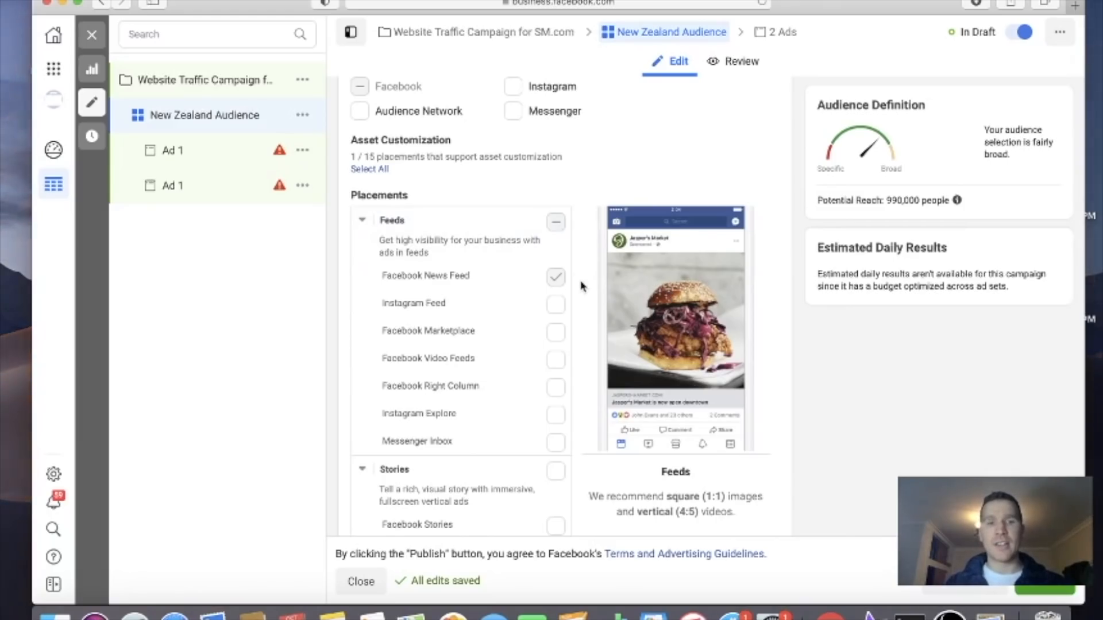
pyautogui.scroll(-4, 582, 285)
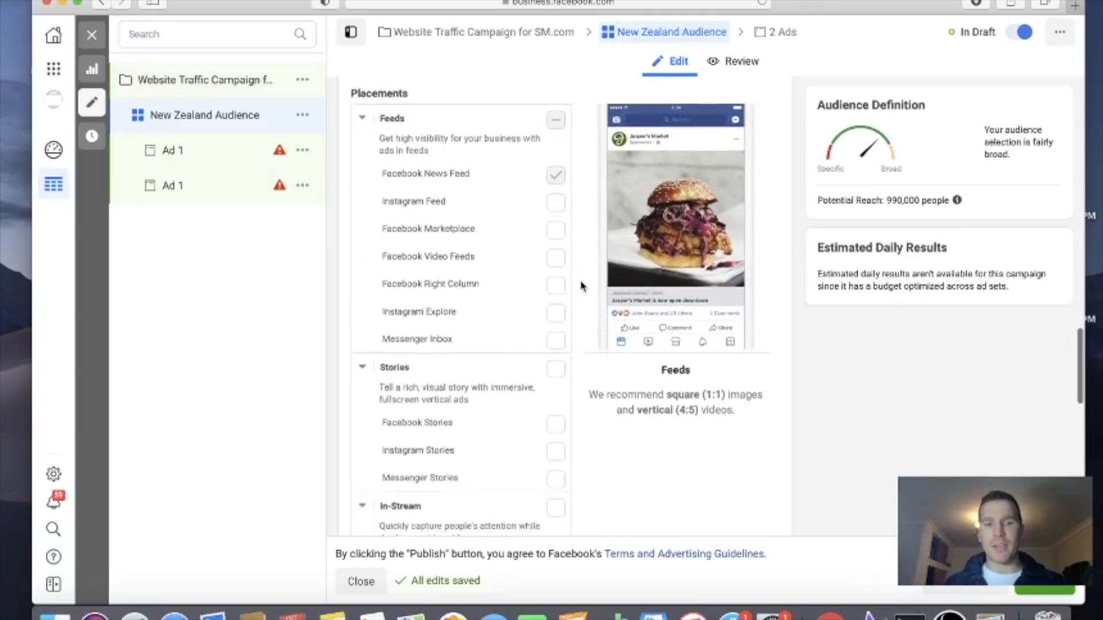
pyautogui.scroll(-3, 582, 285)
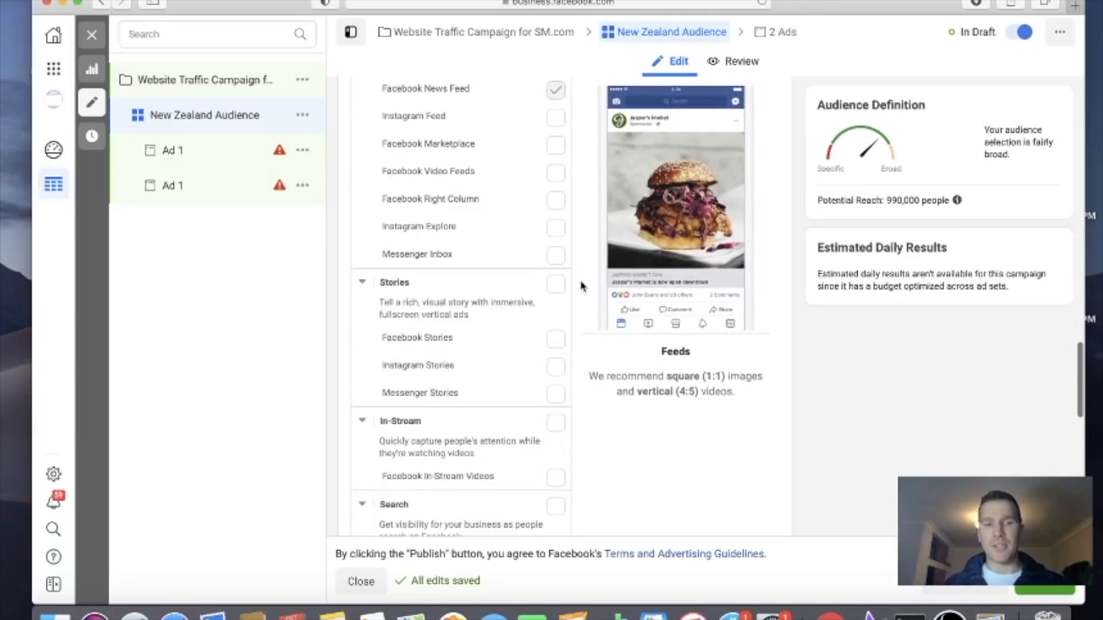
pyautogui.click(557, 343)
pyautogui.click(556, 366)
pyautogui.click(557, 115)
pyautogui.click(555, 89)
pyautogui.scroll(-3, 571, 291)
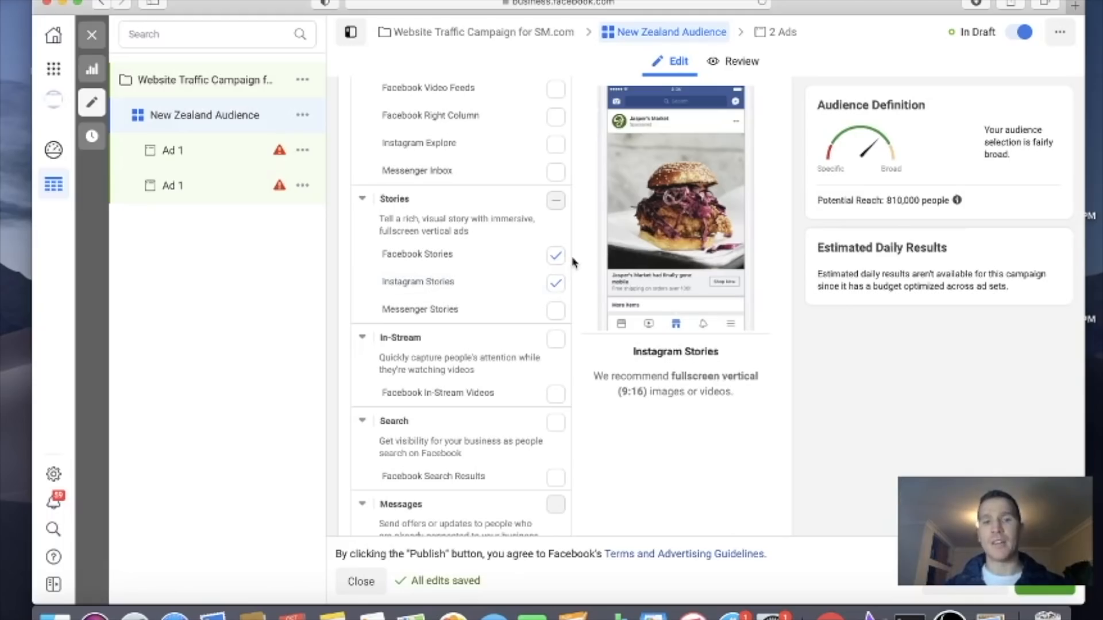
# In the first Ad 1, set the Instagram account to Use selected Page
pyautogui.click(229, 160)
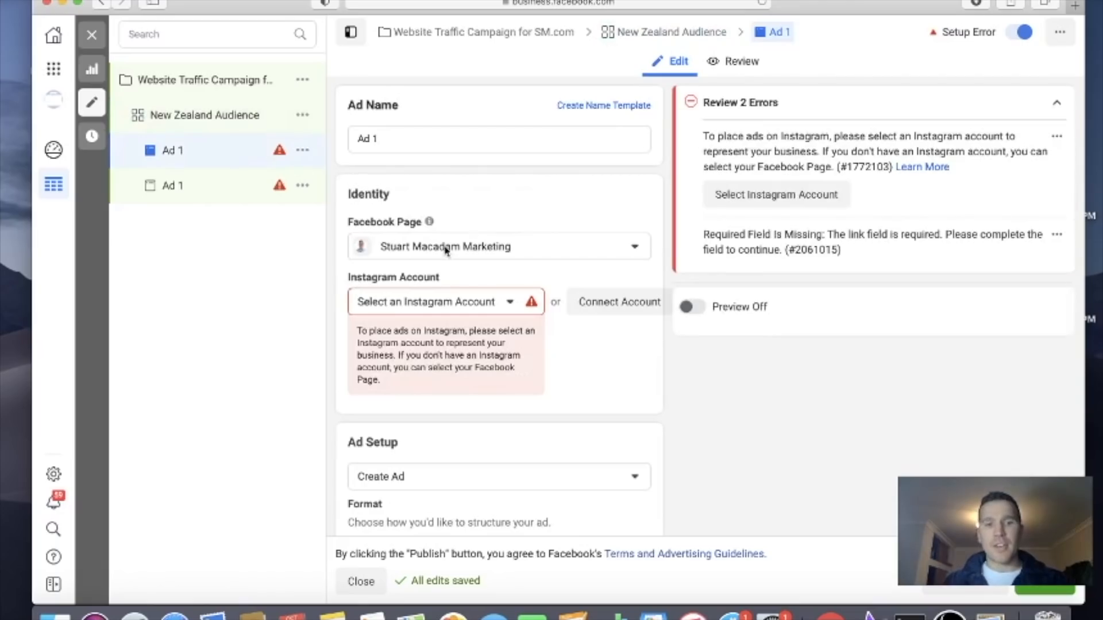
pyautogui.click(499, 304)
pyautogui.click(458, 359)
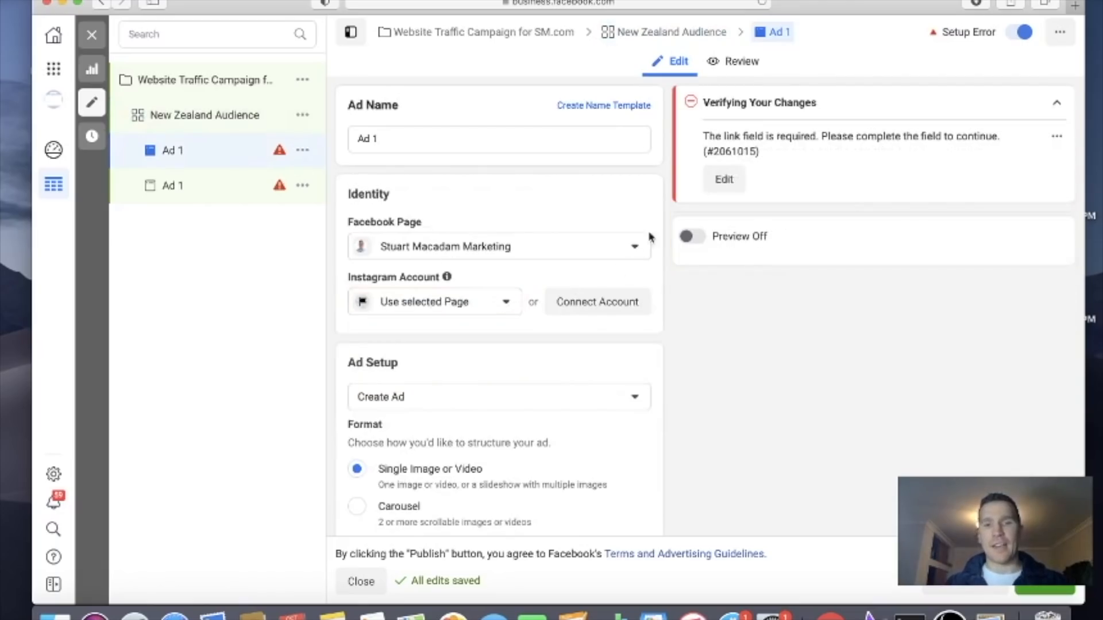
# Examine the ad's identity, setup, format, creative, call to action, languages and tracking sections
pyautogui.moveTo(429, 222)
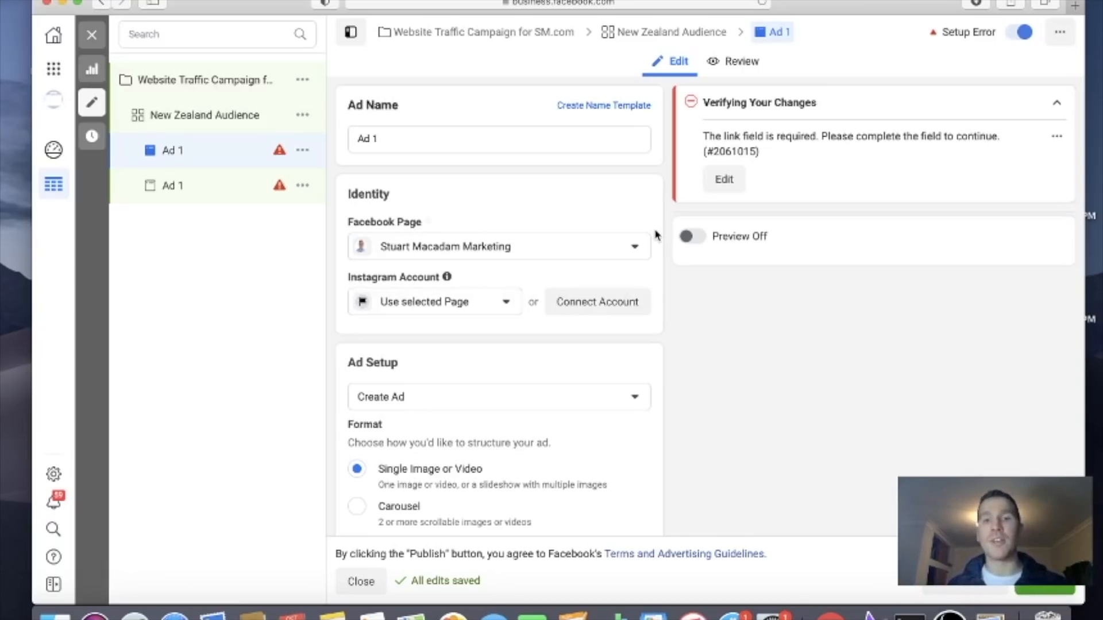
pyautogui.scroll(-3, 657, 235)
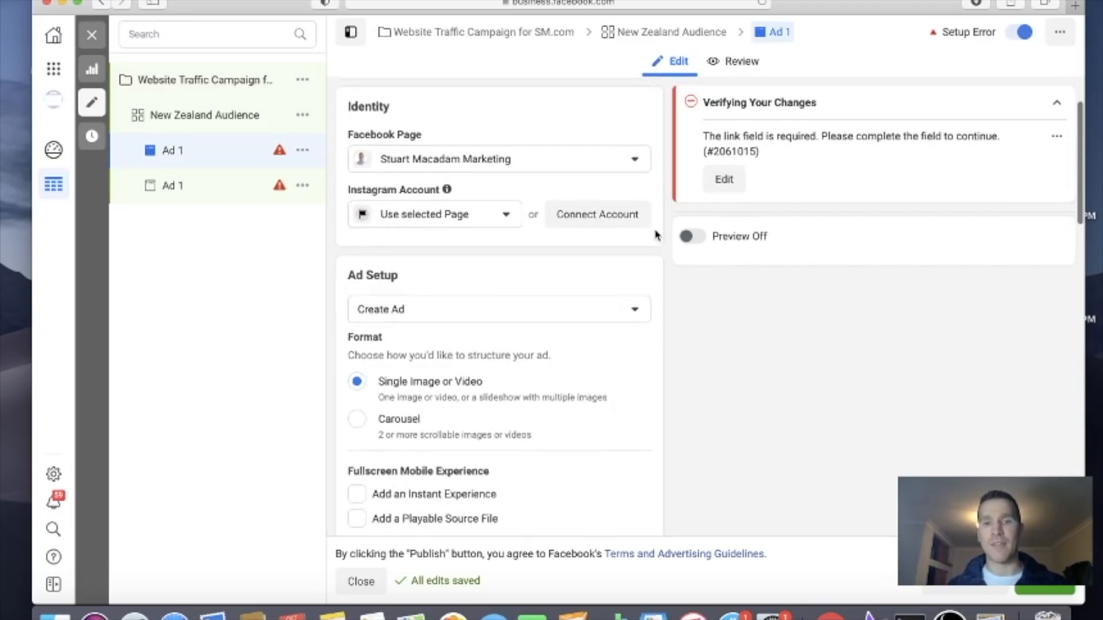
pyautogui.scroll(-4, 605, 229)
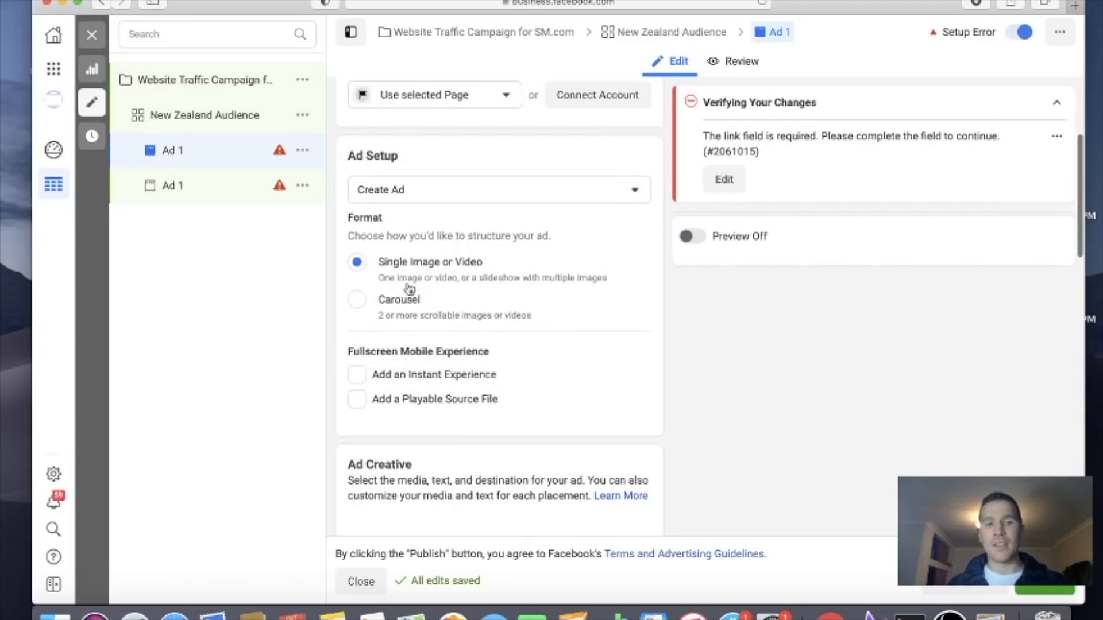
pyautogui.scroll(-8, 501, 274)
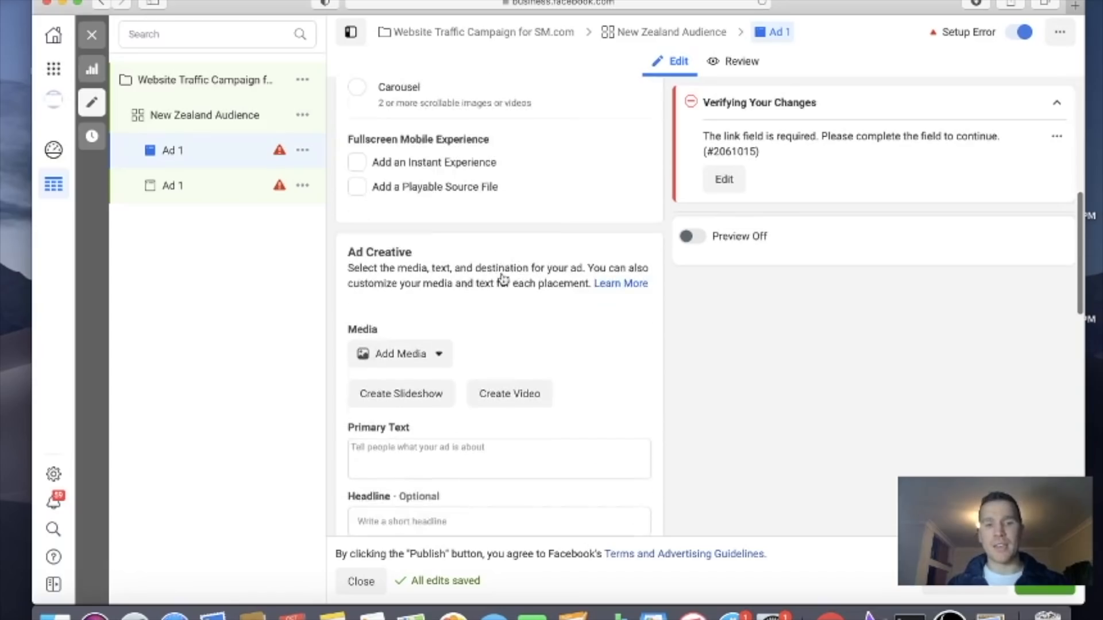
pyautogui.scroll(-10, 501, 274)
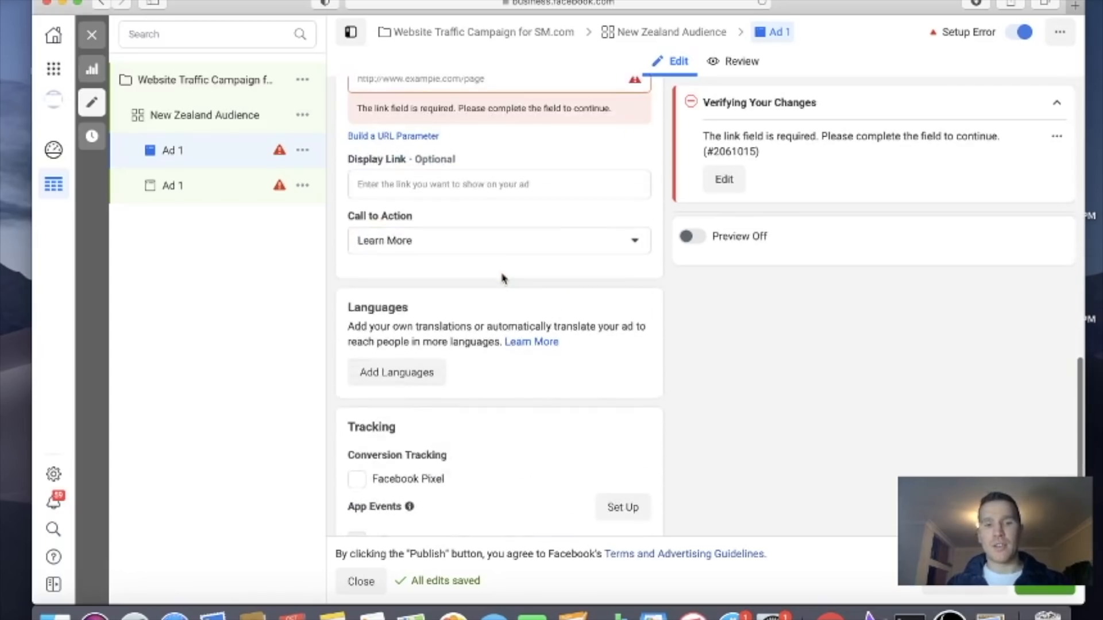
pyautogui.scroll(4, 503, 279)
pyautogui.scroll(3, 502, 279)
pyautogui.scroll(-10, 502, 279)
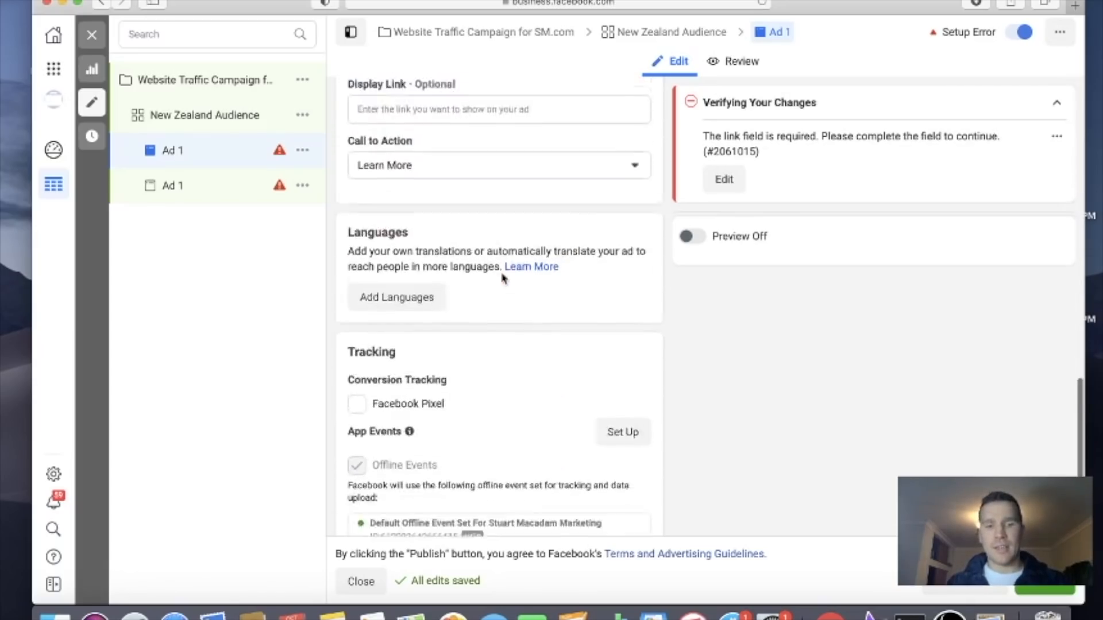
pyautogui.scroll(15, 503, 278)
pyautogui.scroll(5, 501, 278)
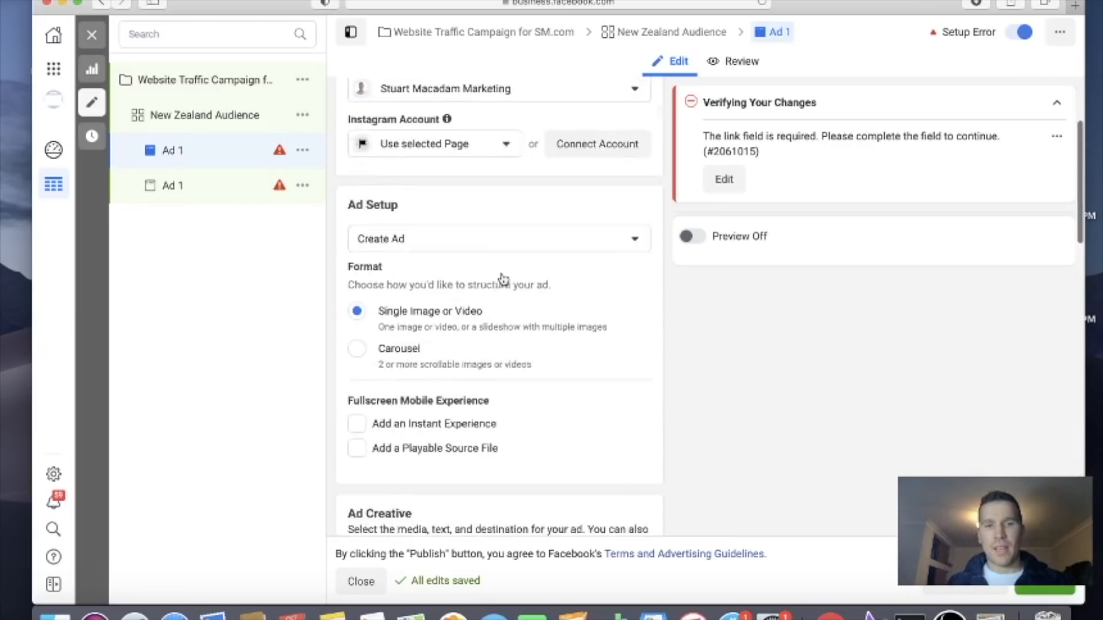
# Set the ad setup to Use Existing Post and select the Oct 6, 2020 post "How to setup a Facebook ad for Beginners"
pyautogui.click(502, 278)
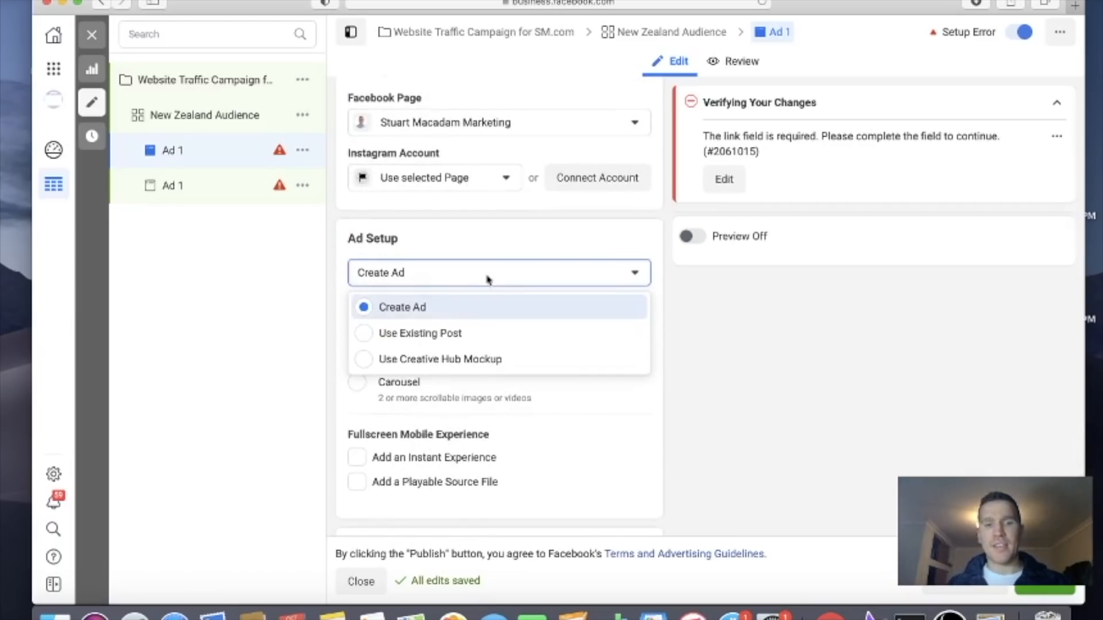
pyautogui.click(374, 335)
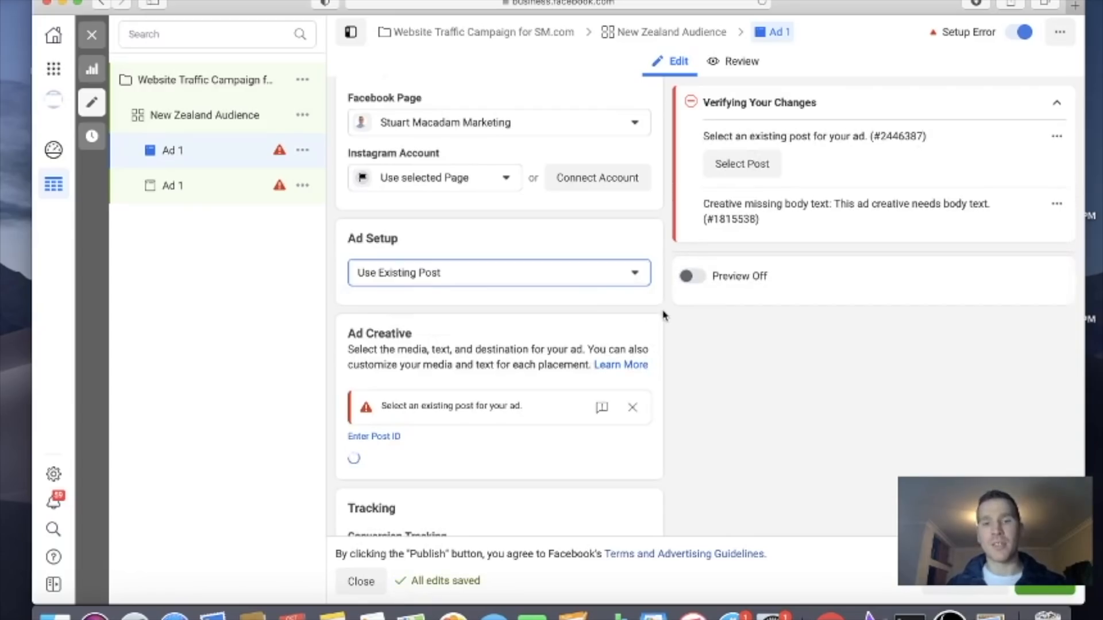
pyautogui.scroll(-2, 661, 315)
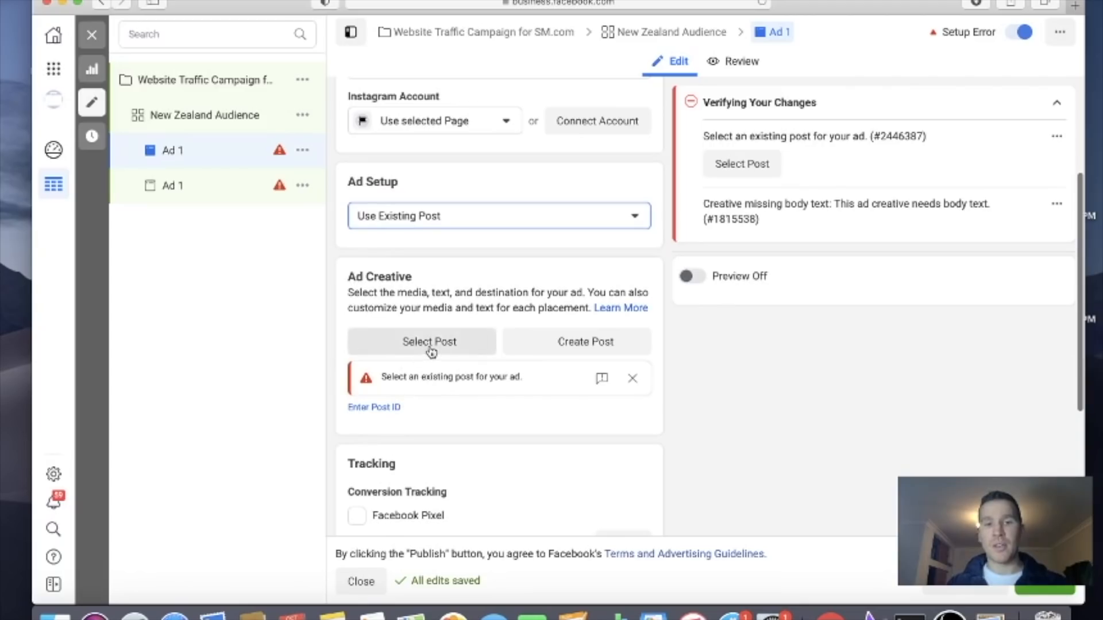
pyautogui.click(430, 345)
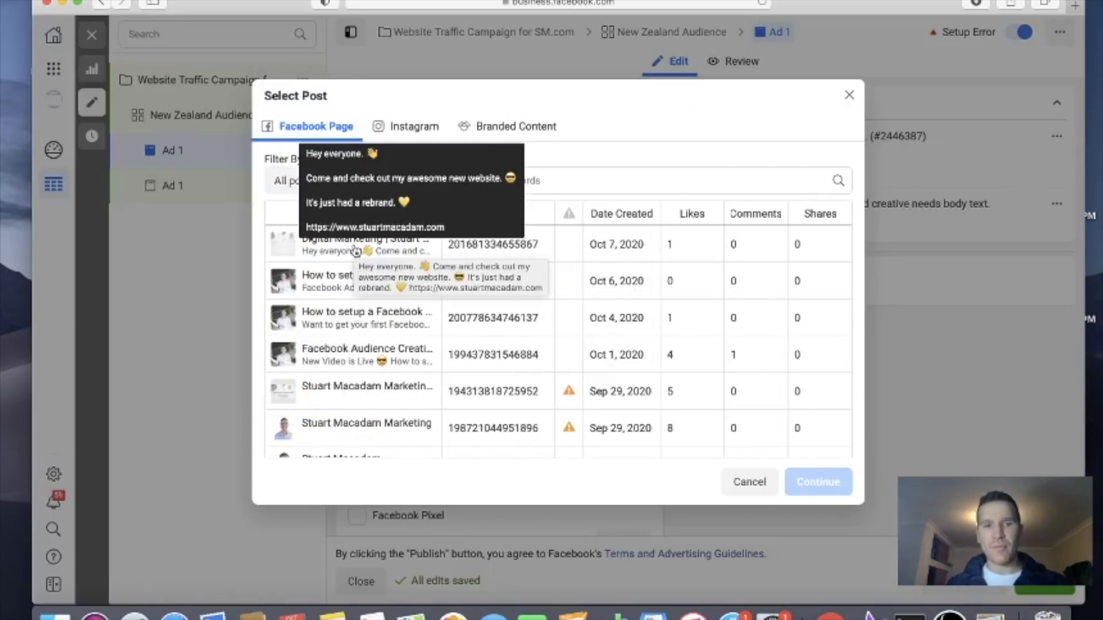
pyautogui.click(356, 248)
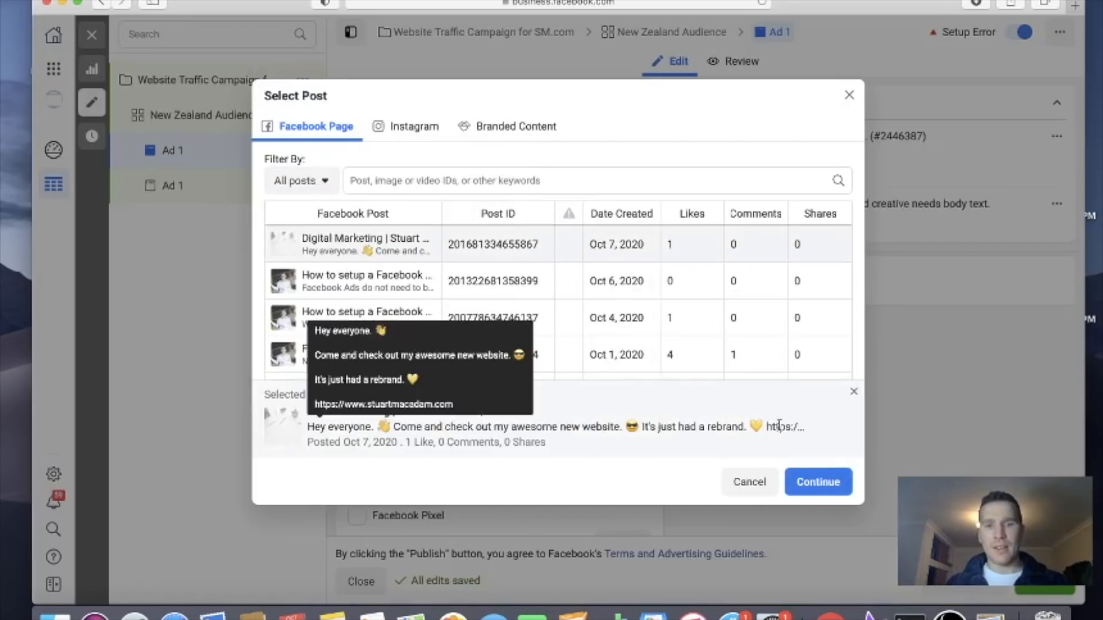
pyautogui.click(395, 290)
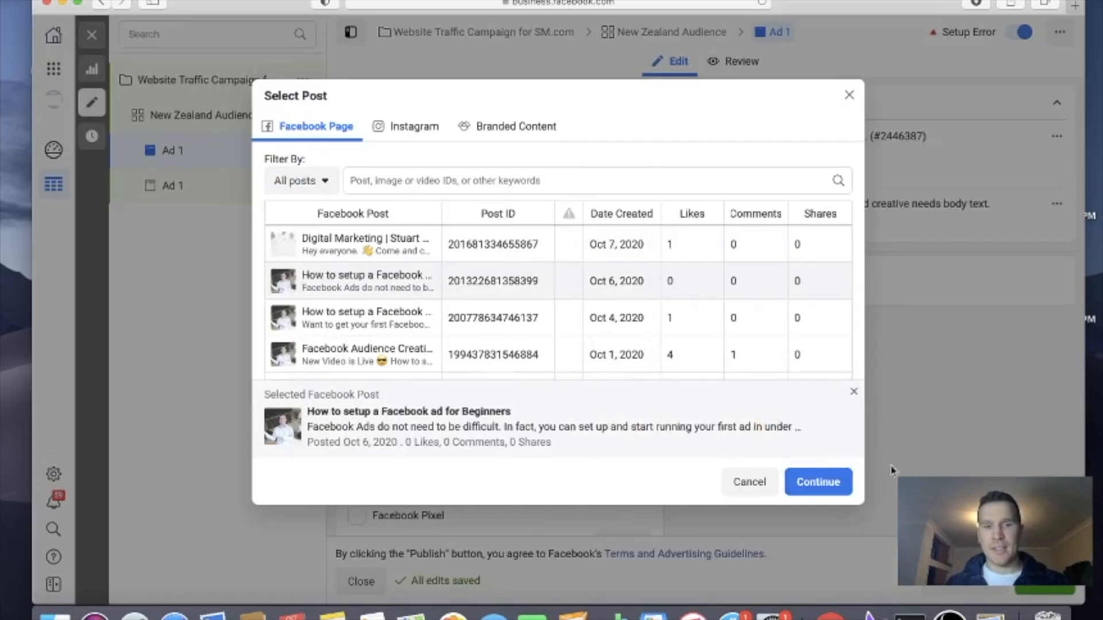
pyautogui.click(835, 486)
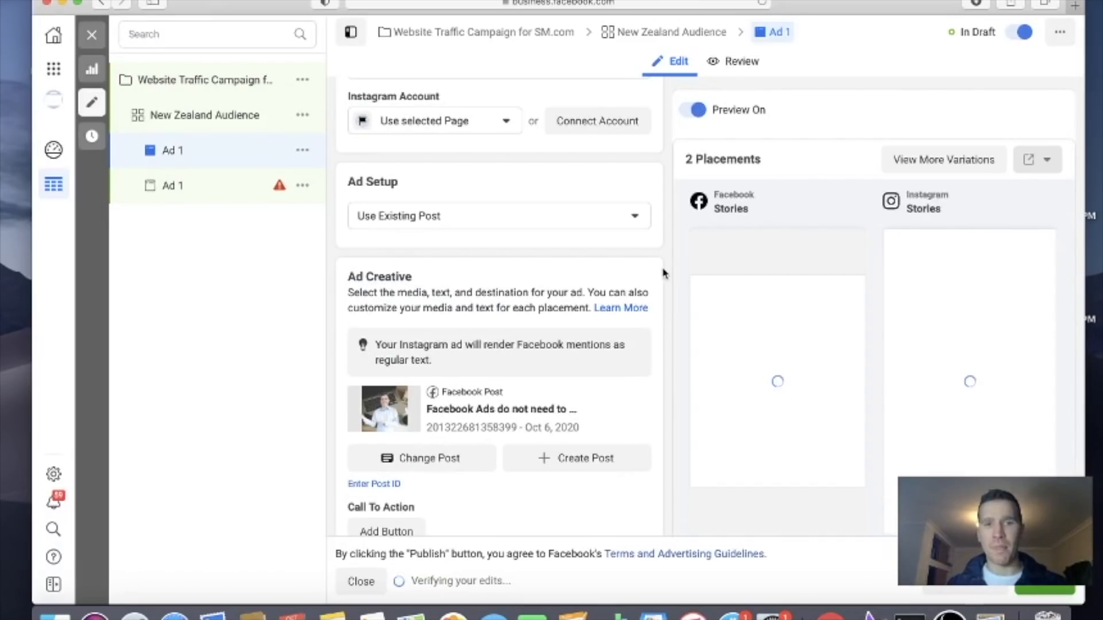
# Review the ad creative and its Facebook Stories and Instagram Stories previews
pyautogui.scroll(-5, 663, 274)
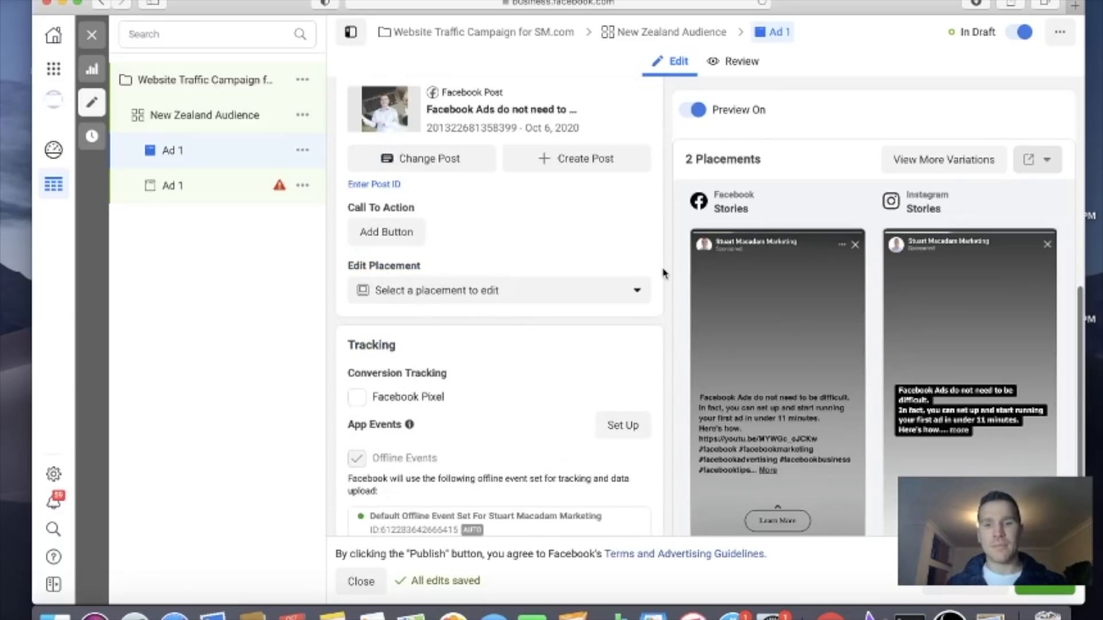
pyautogui.scroll(4, 664, 273)
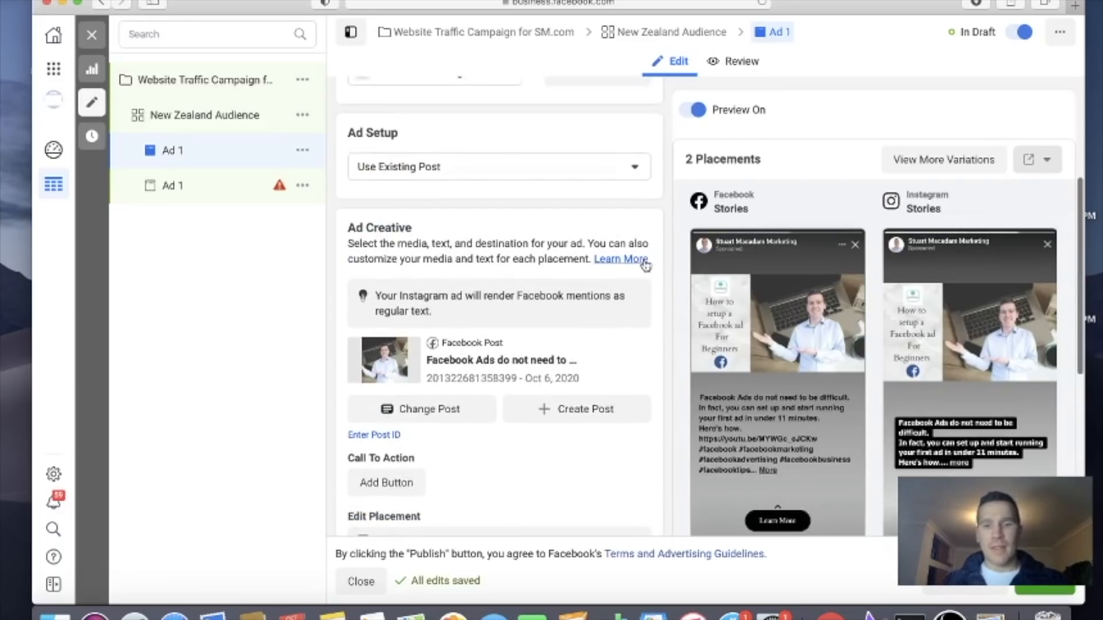
pyautogui.moveTo(977, 383)
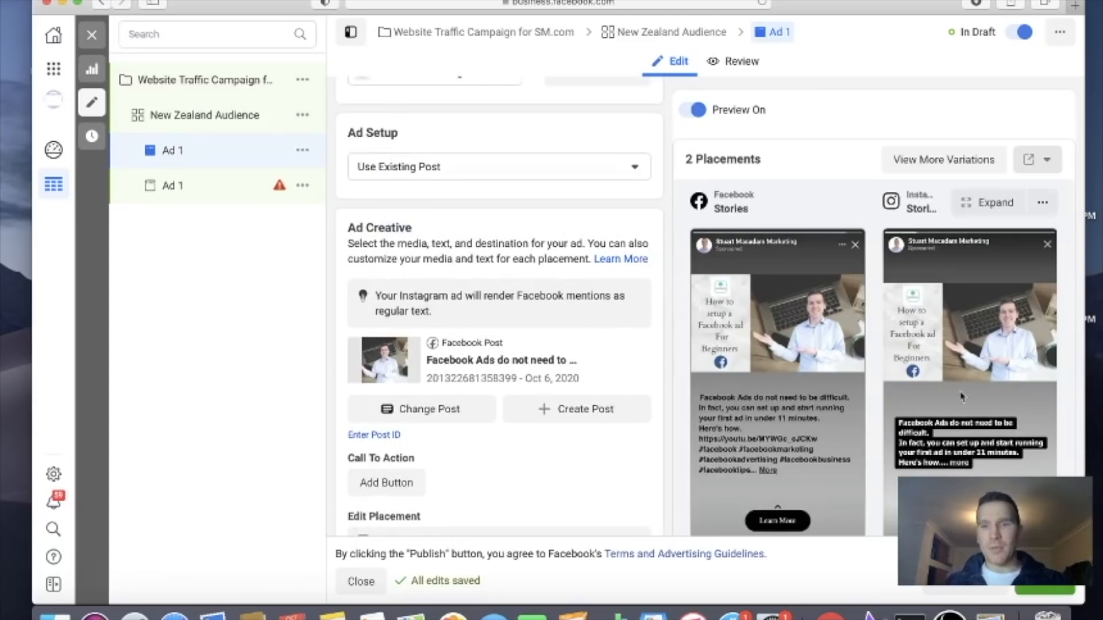
pyautogui.moveTo(793, 439)
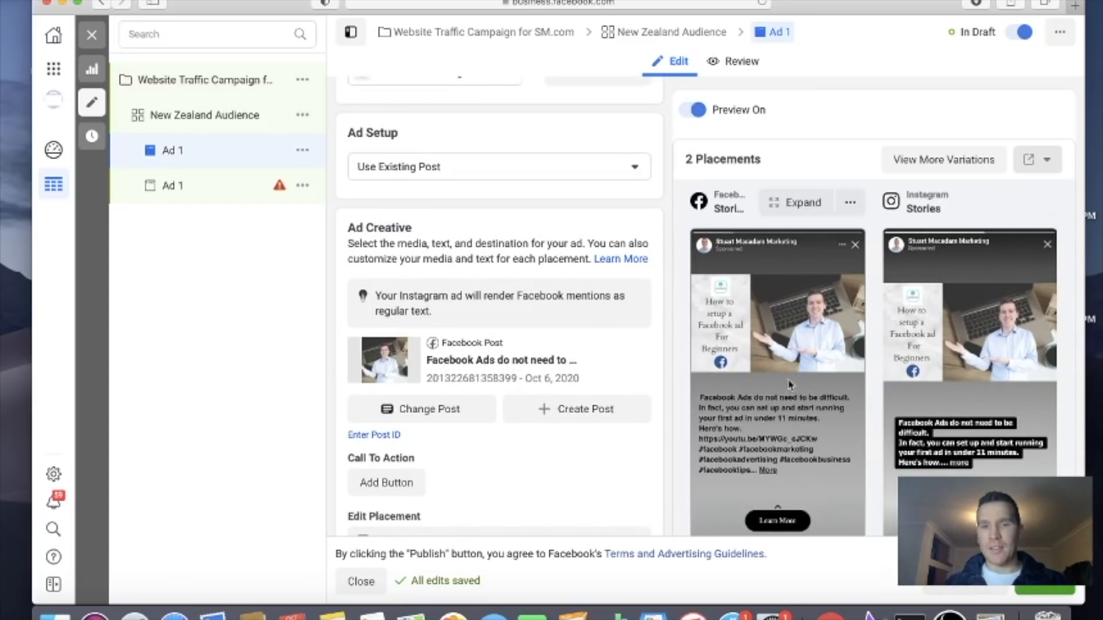
# Switch the New Zealand Audience ad set from manual to Automatic Placements
pyautogui.click(211, 121)
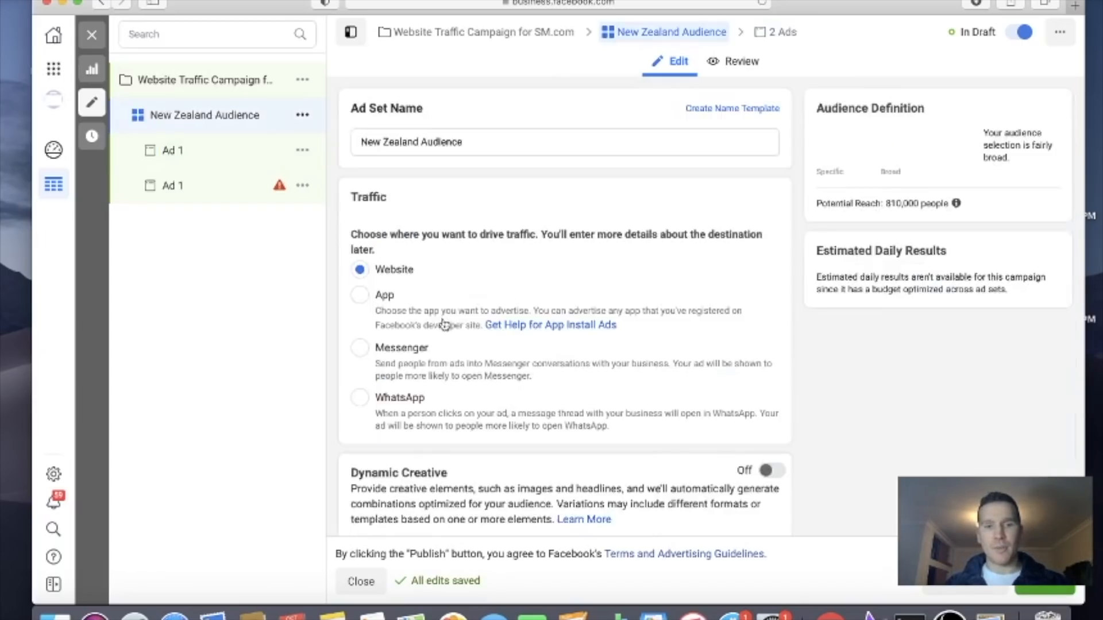
pyautogui.scroll(-10, 447, 324)
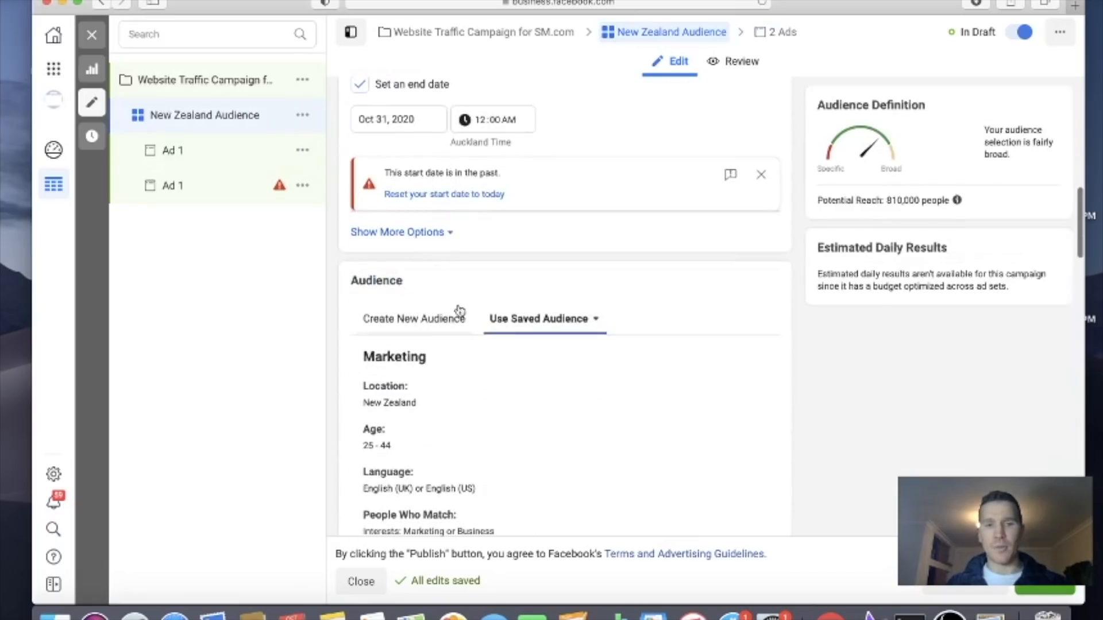
pyautogui.scroll(-9, 438, 256)
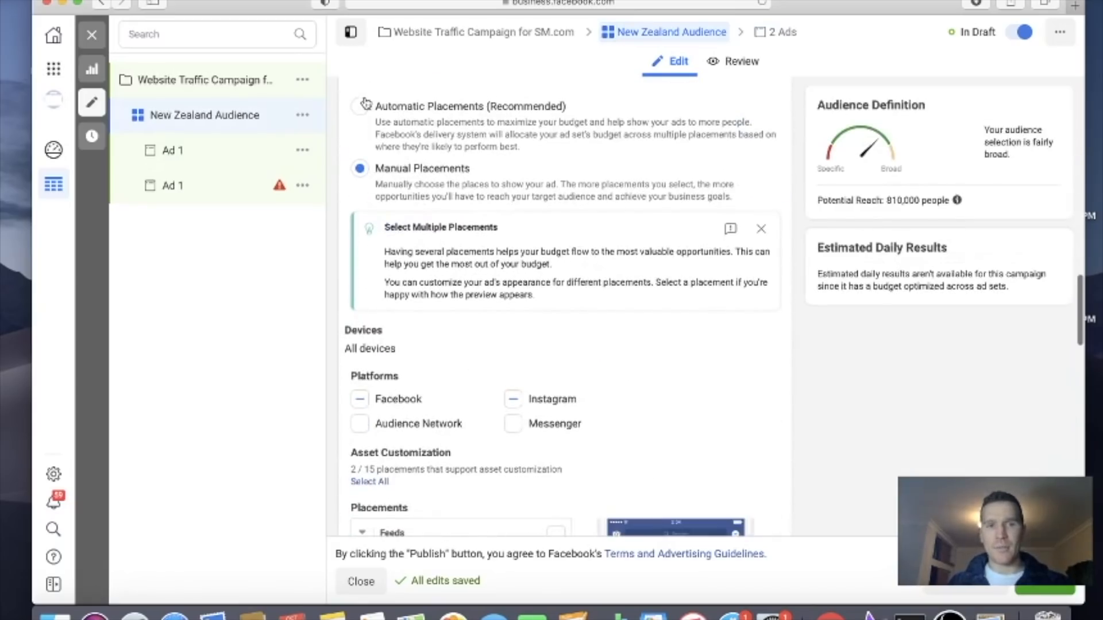
pyautogui.click(363, 108)
# Preview the first Ad 1 in the Instagram Feed, Facebook Stories and Facebook Instant Articles placements
pyautogui.click(182, 152)
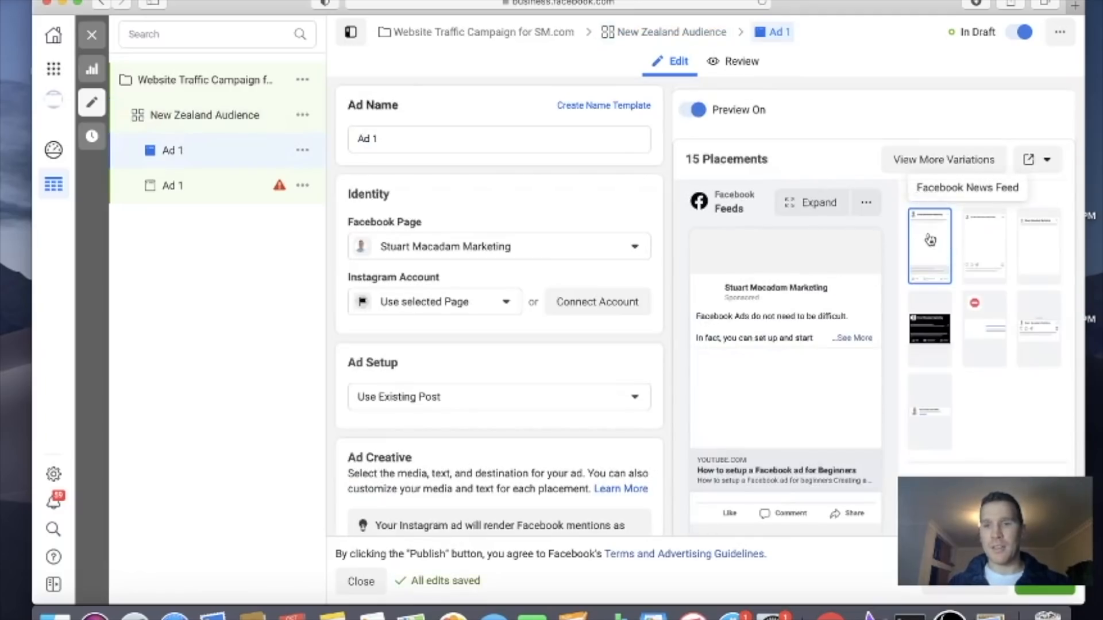
pyautogui.click(985, 261)
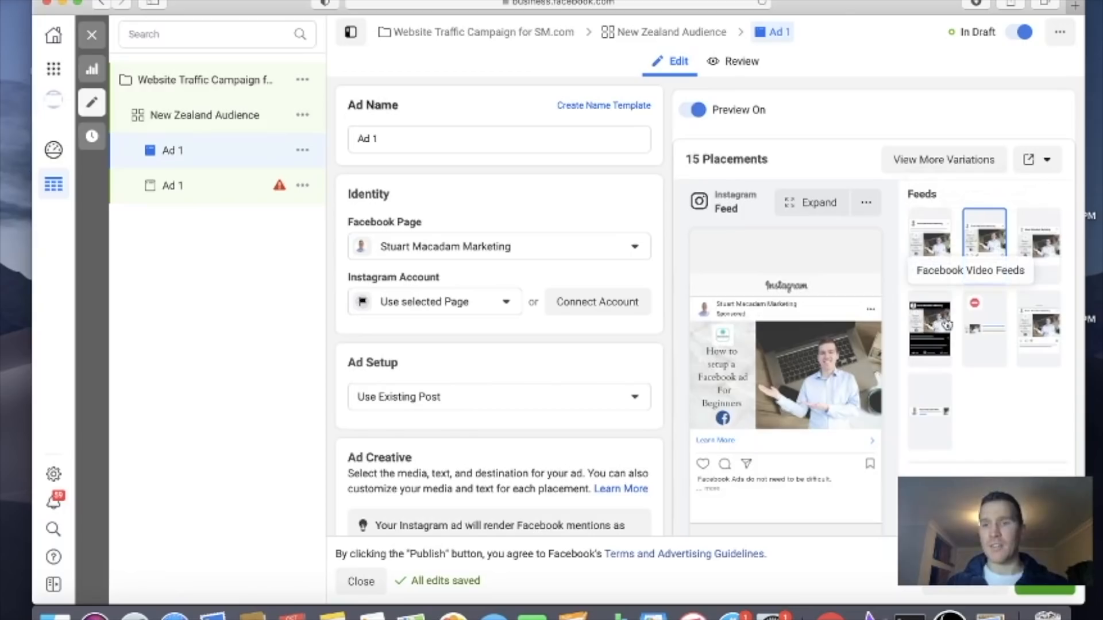
pyautogui.scroll(-3, 943, 345)
pyautogui.click(940, 355)
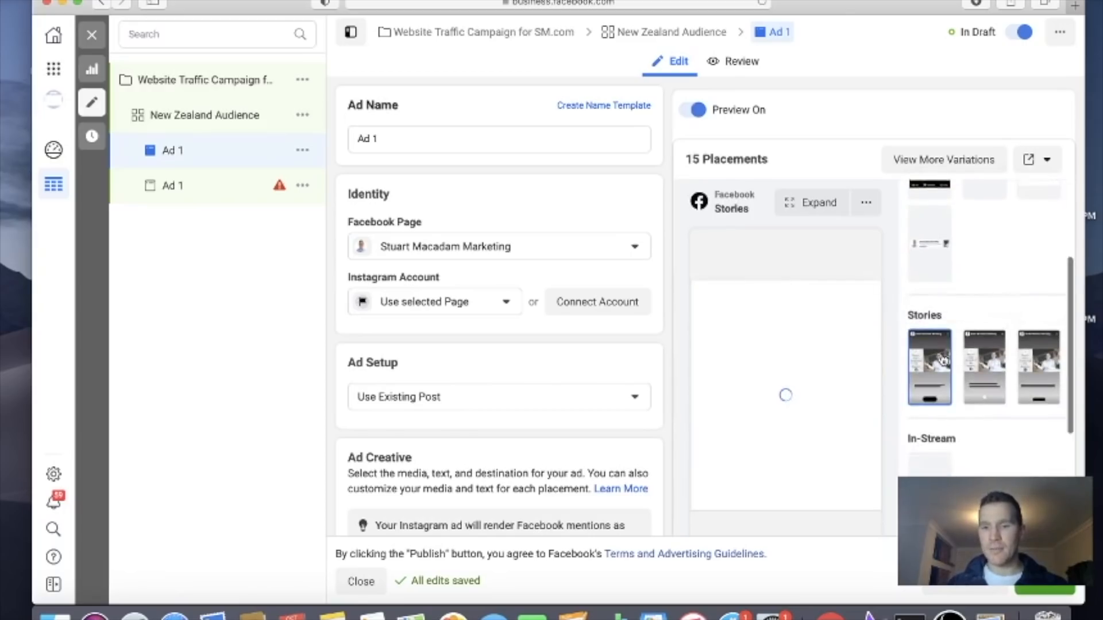
pyautogui.scroll(-1, 942, 368)
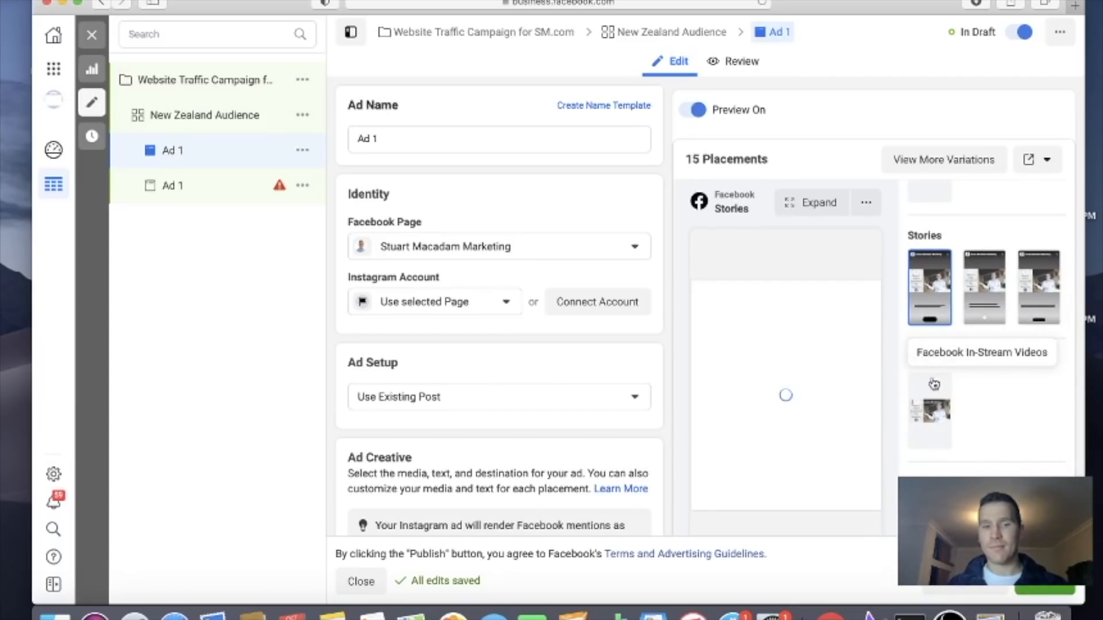
pyautogui.scroll(-3, 934, 384)
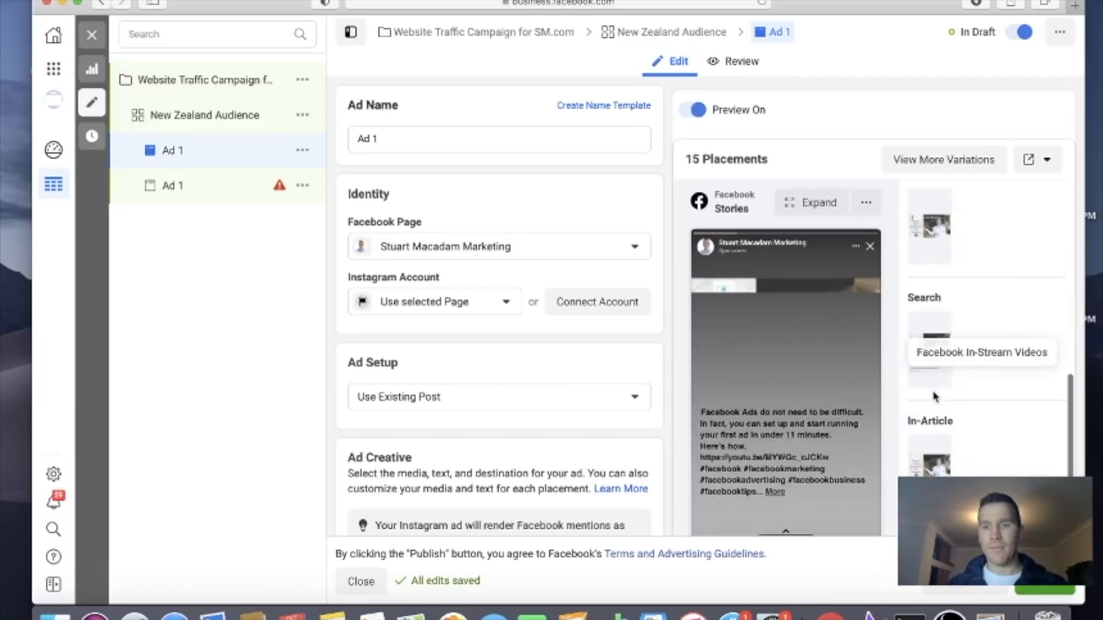
pyautogui.click(934, 442)
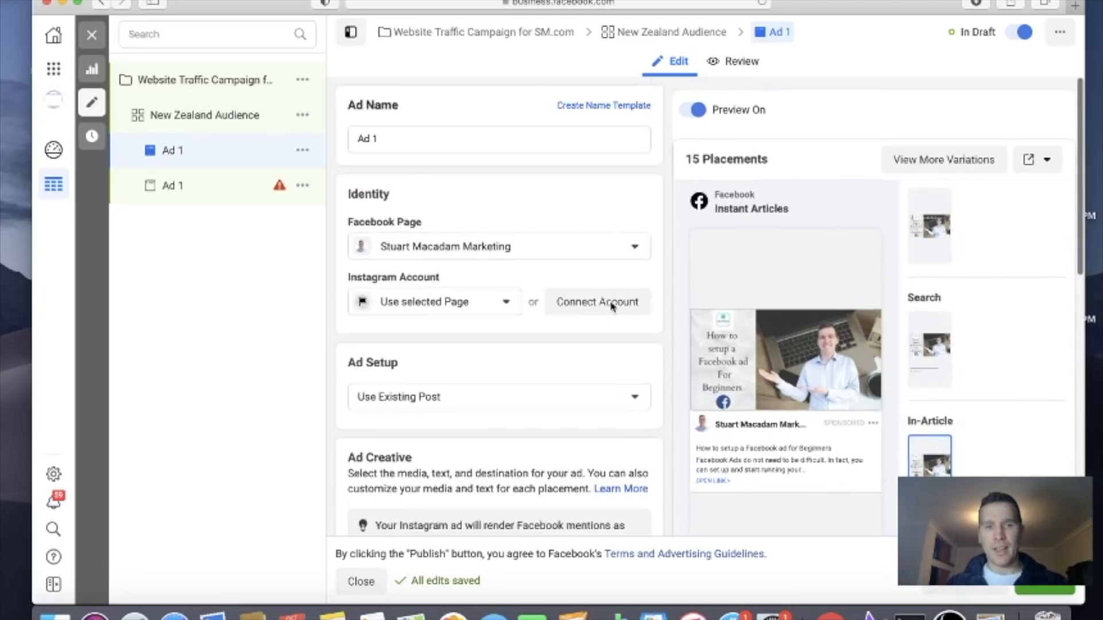
pyautogui.scroll(-7, 611, 308)
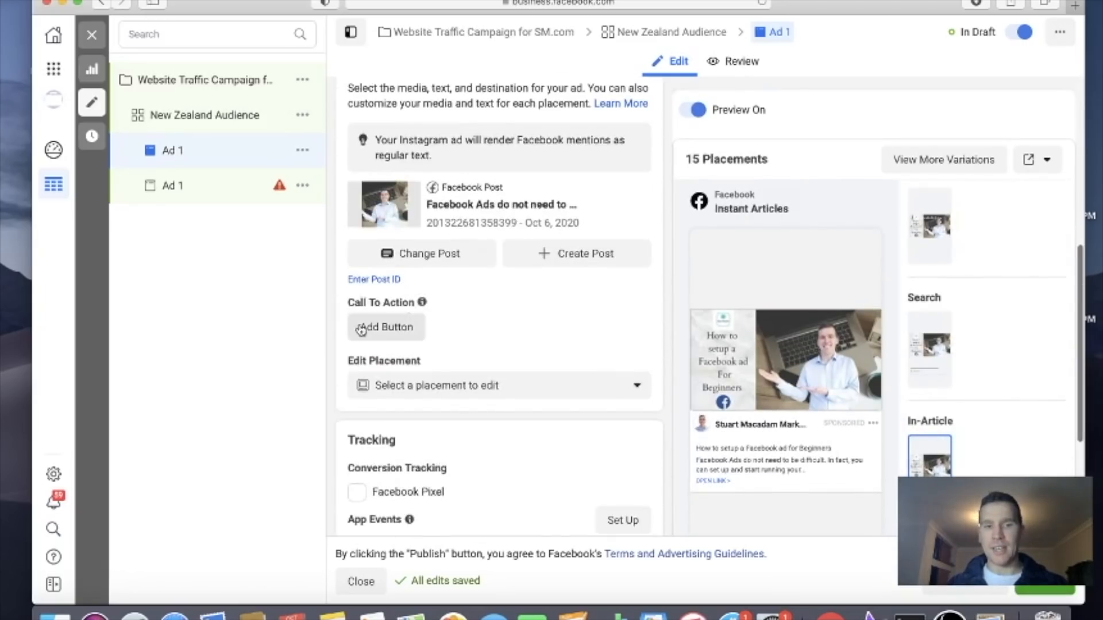
pyautogui.click(402, 326)
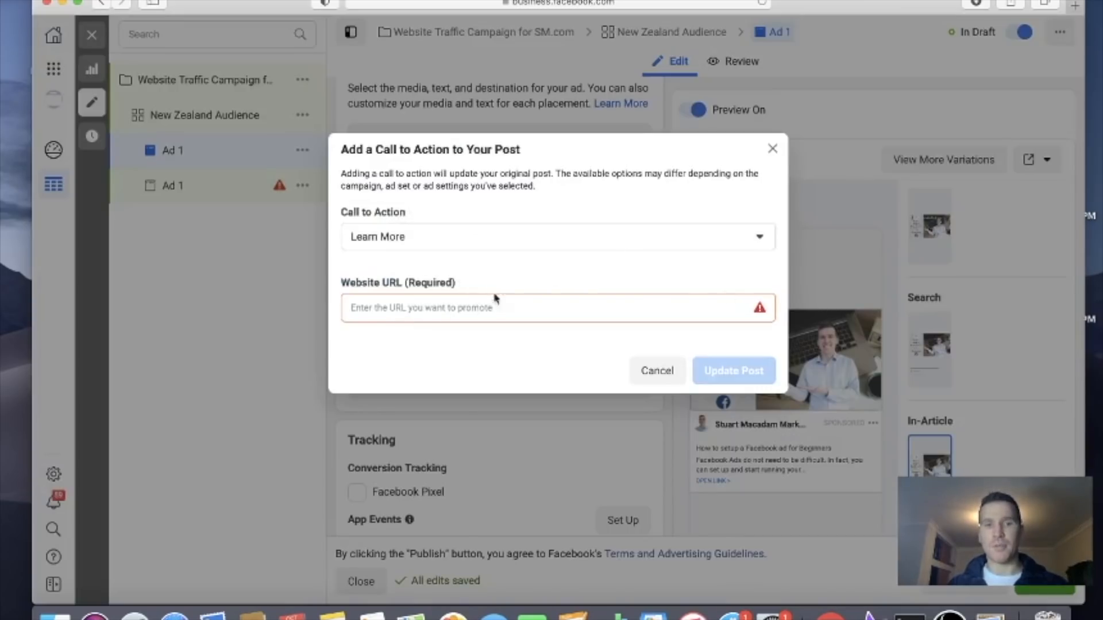
pyautogui.click(582, 237)
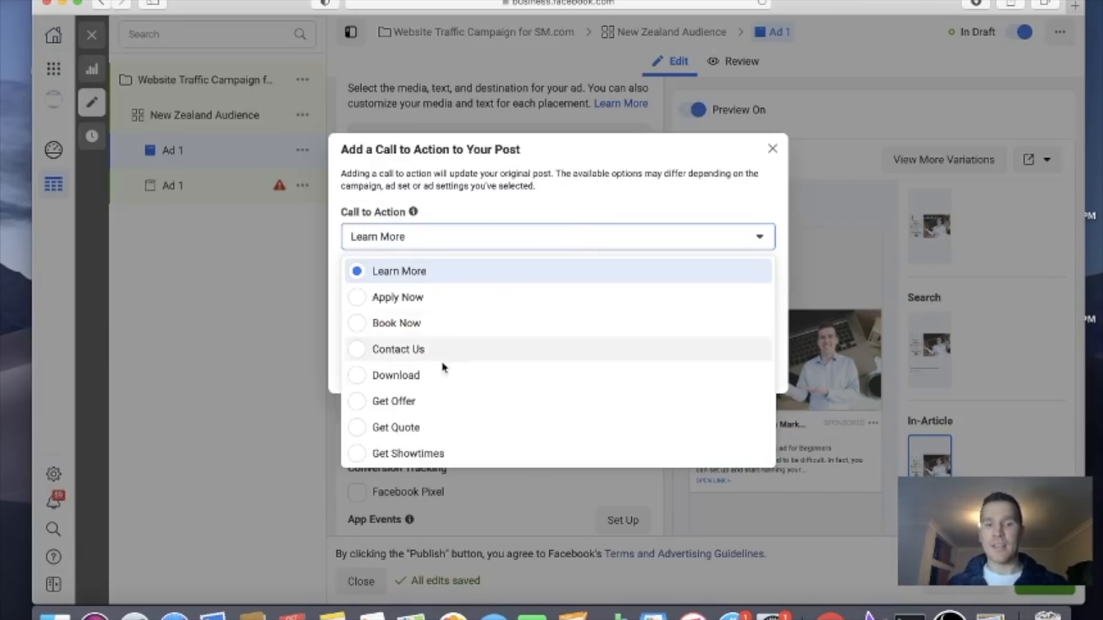
pyautogui.scroll(-5, 431, 386)
pyautogui.scroll(5, 431, 386)
pyautogui.scroll(-5, 431, 387)
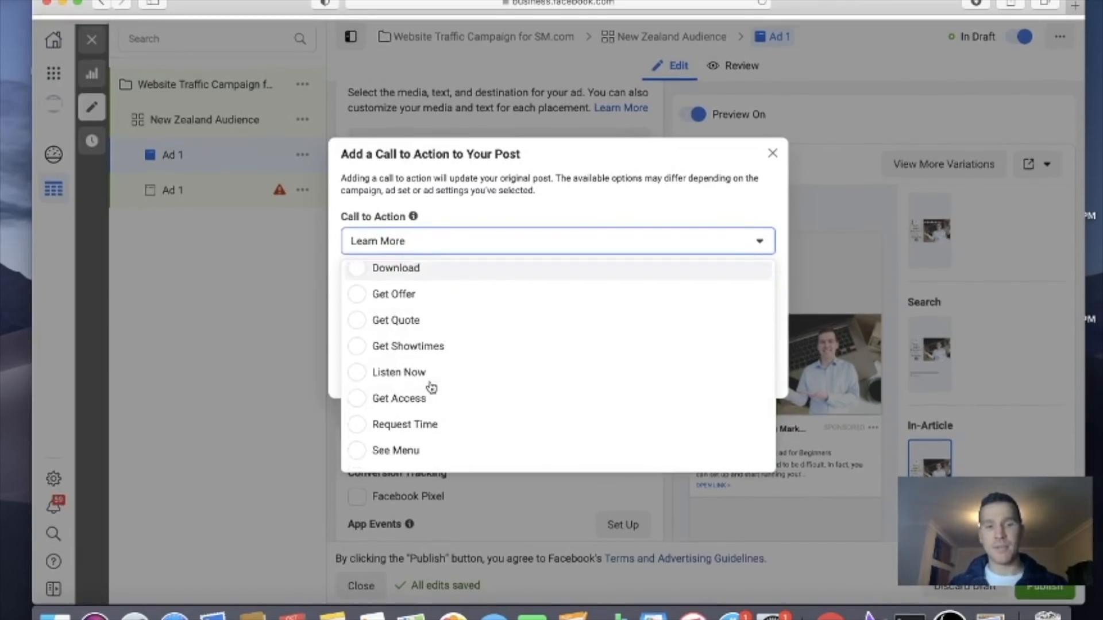
pyautogui.scroll(5, 438, 345)
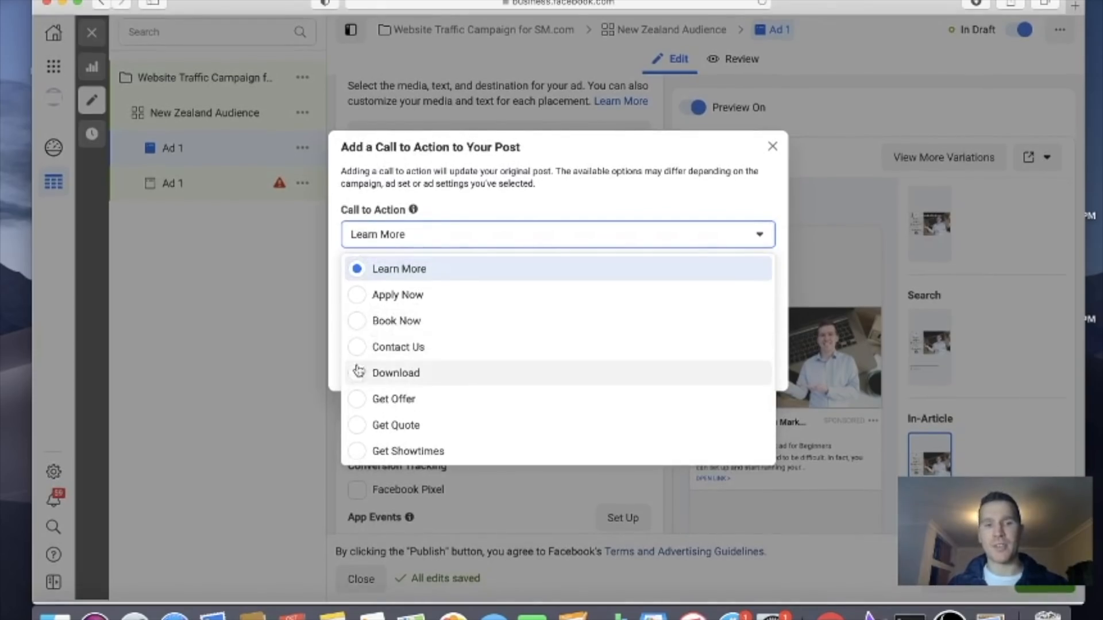
pyautogui.click(357, 270)
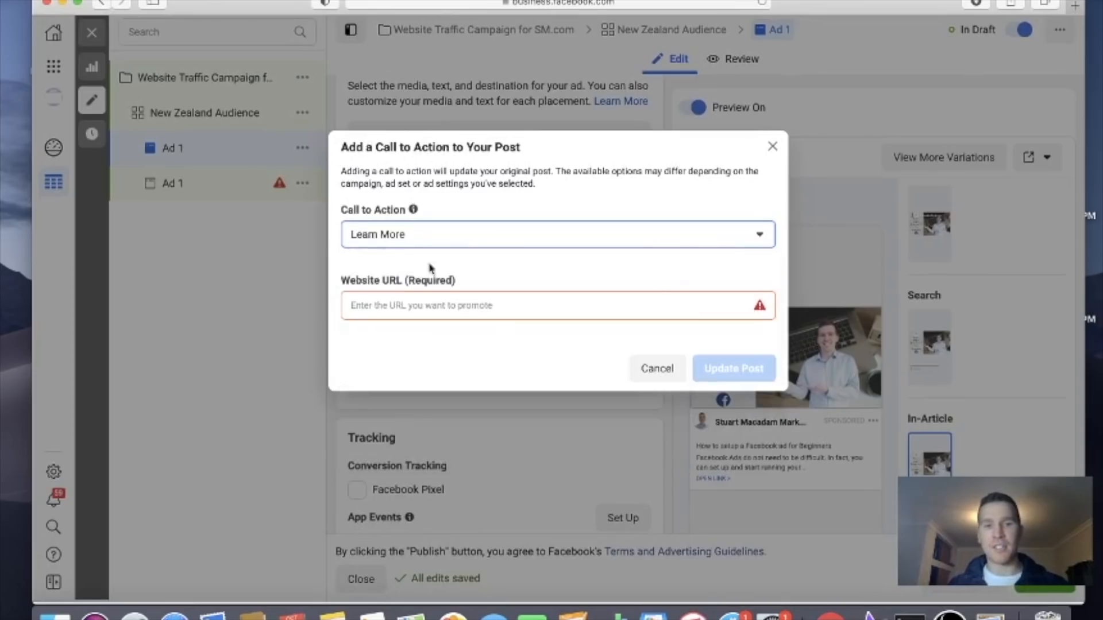
pyautogui.click(529, 311)
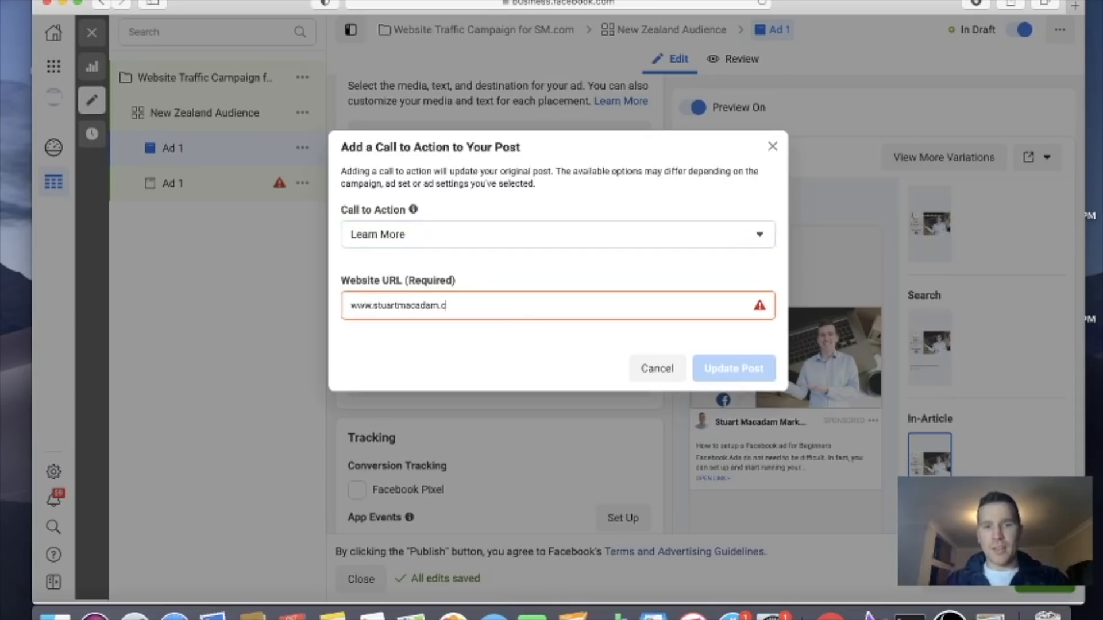
pyautogui.click(561, 340)
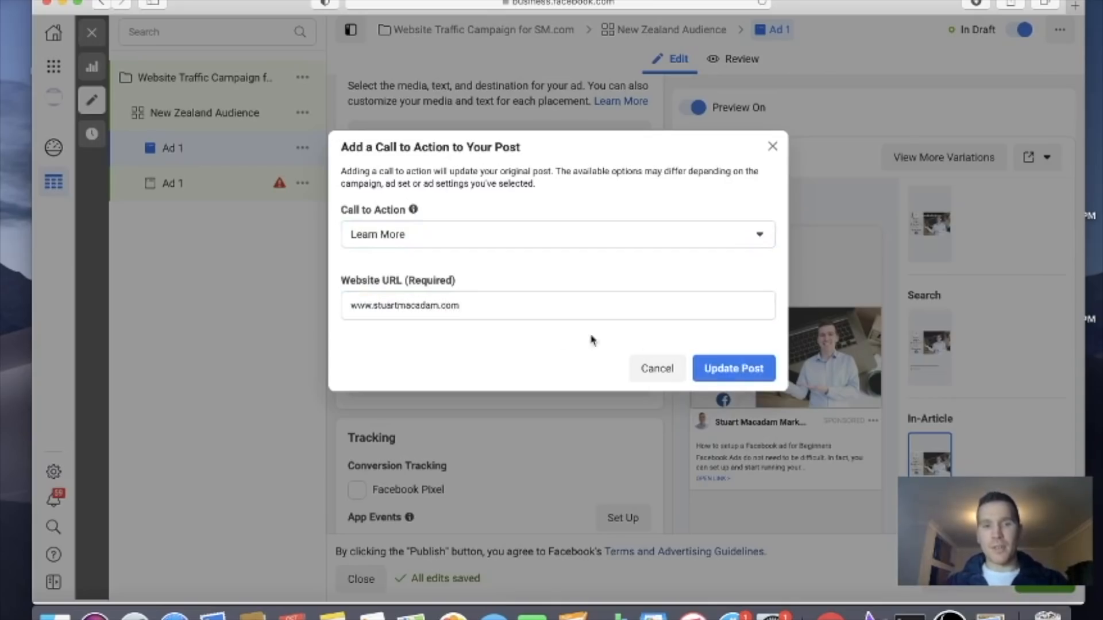
pyautogui.click(750, 371)
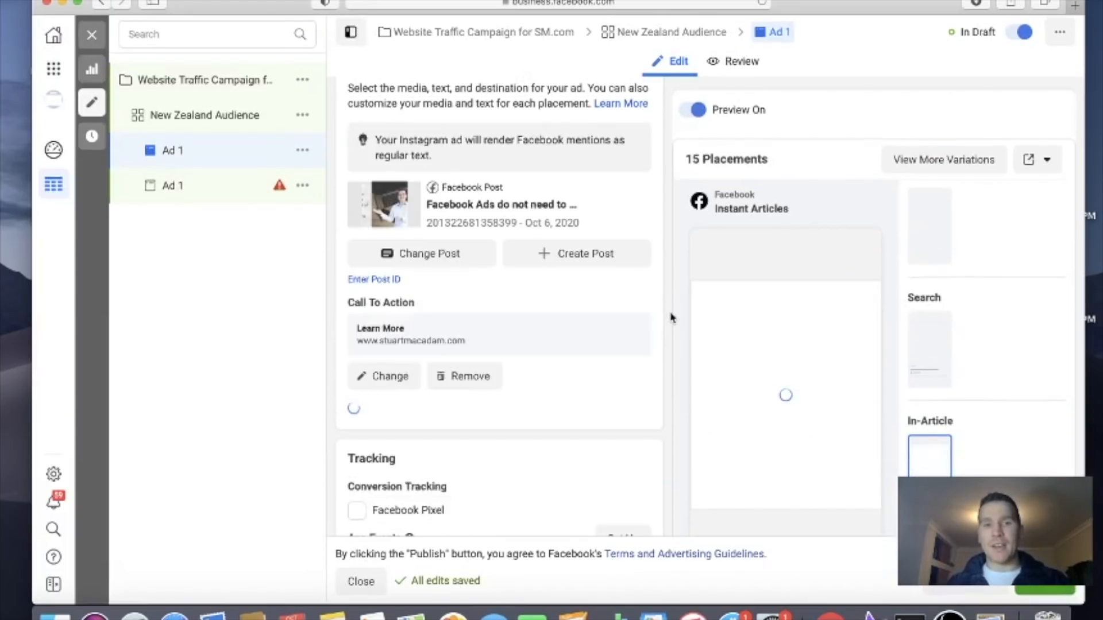
# Enable Facebook Pixel conversion tracking for the ad
pyautogui.scroll(-5, 671, 317)
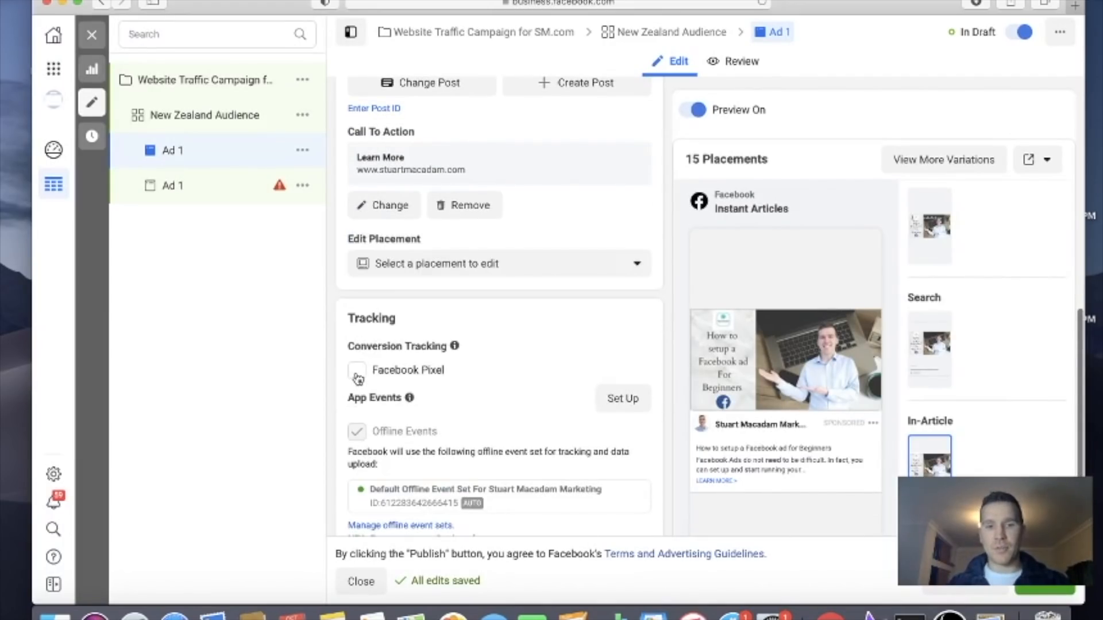
pyautogui.click(356, 372)
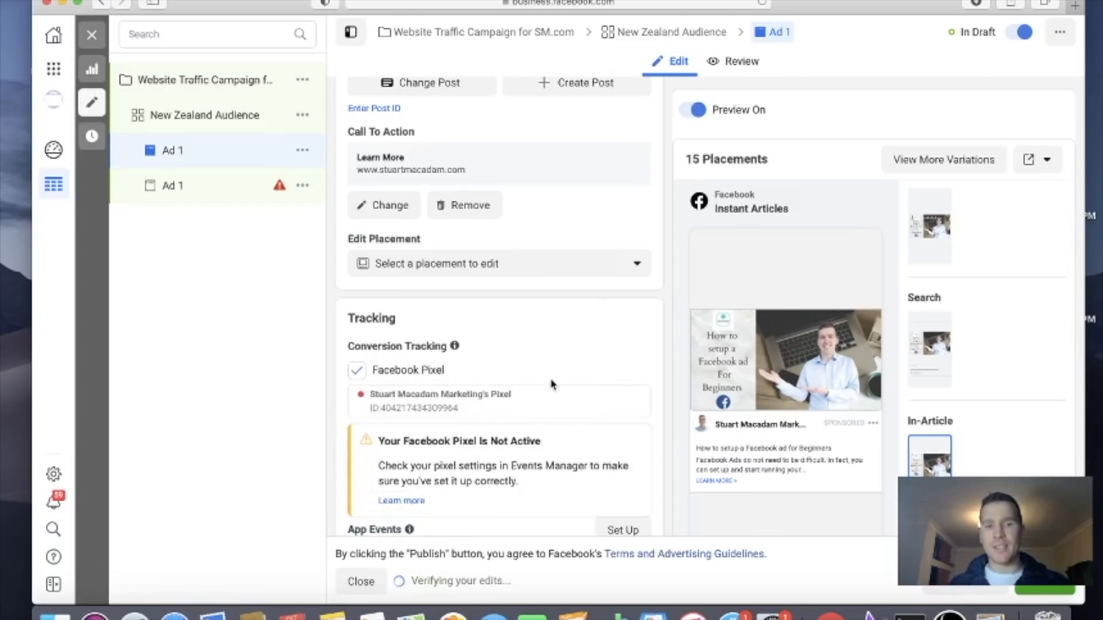
pyautogui.scroll(-3, 596, 399)
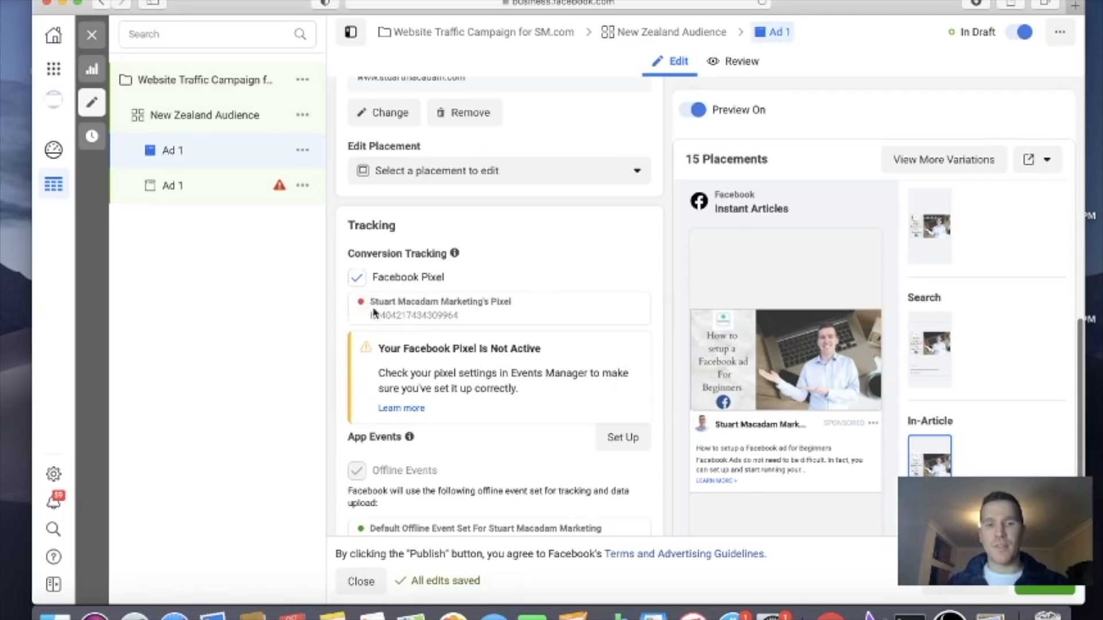
# Examine the placement groups and single placements that can be customized for the first Ad 1, plus its tracking settings
pyautogui.scroll(5, 660, 274)
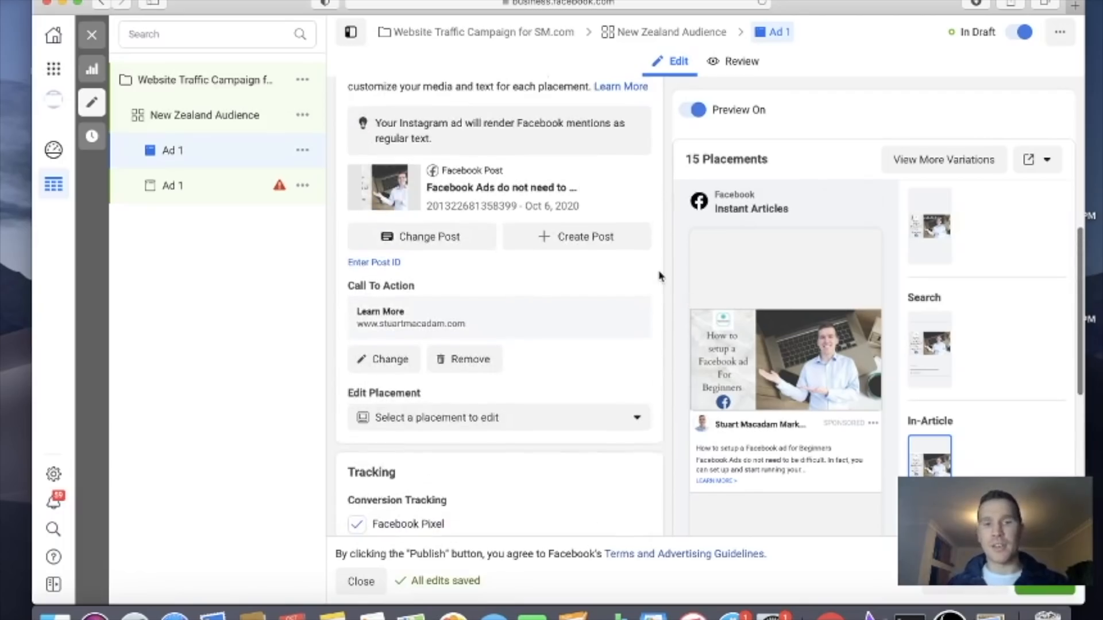
pyautogui.click(596, 420)
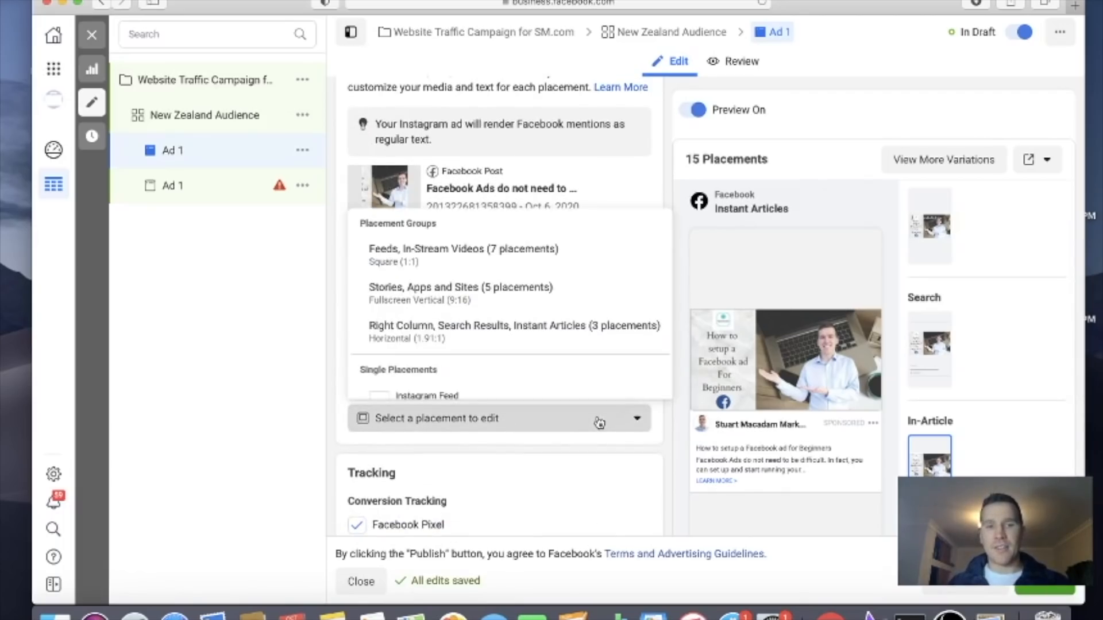
pyautogui.scroll(-5, 498, 349)
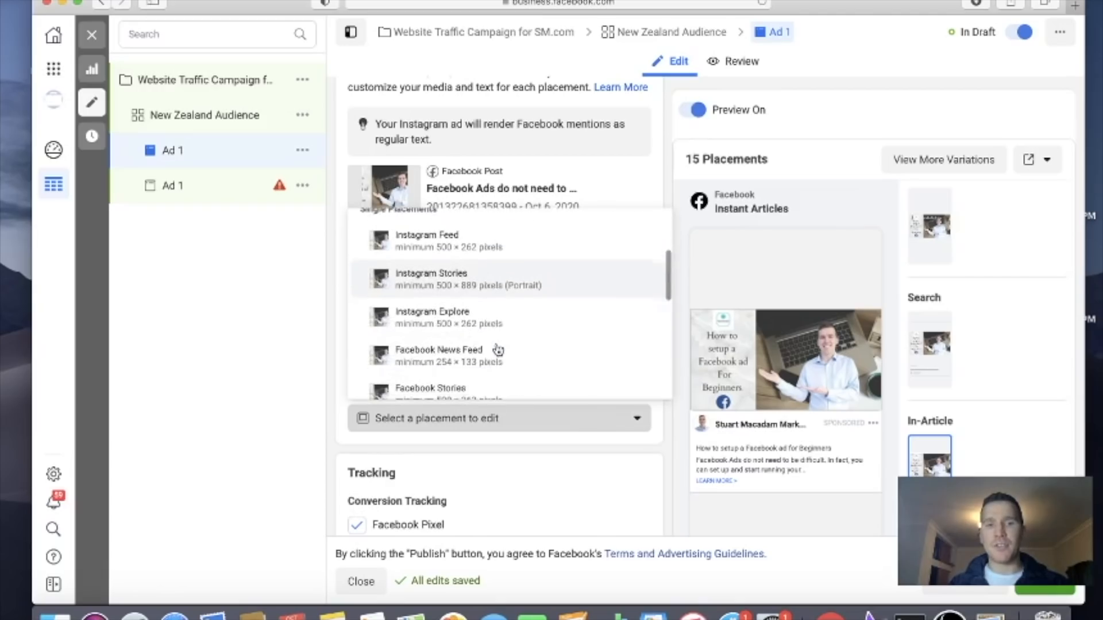
pyautogui.scroll(-6, 498, 350)
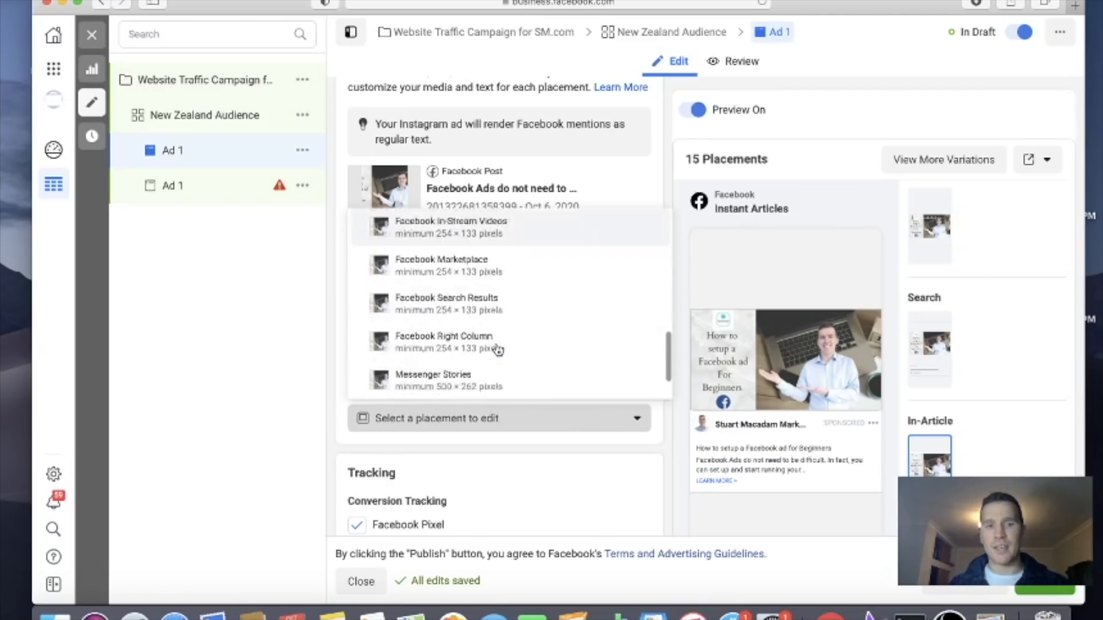
pyautogui.scroll(-1, 498, 350)
pyautogui.scroll(10, 498, 350)
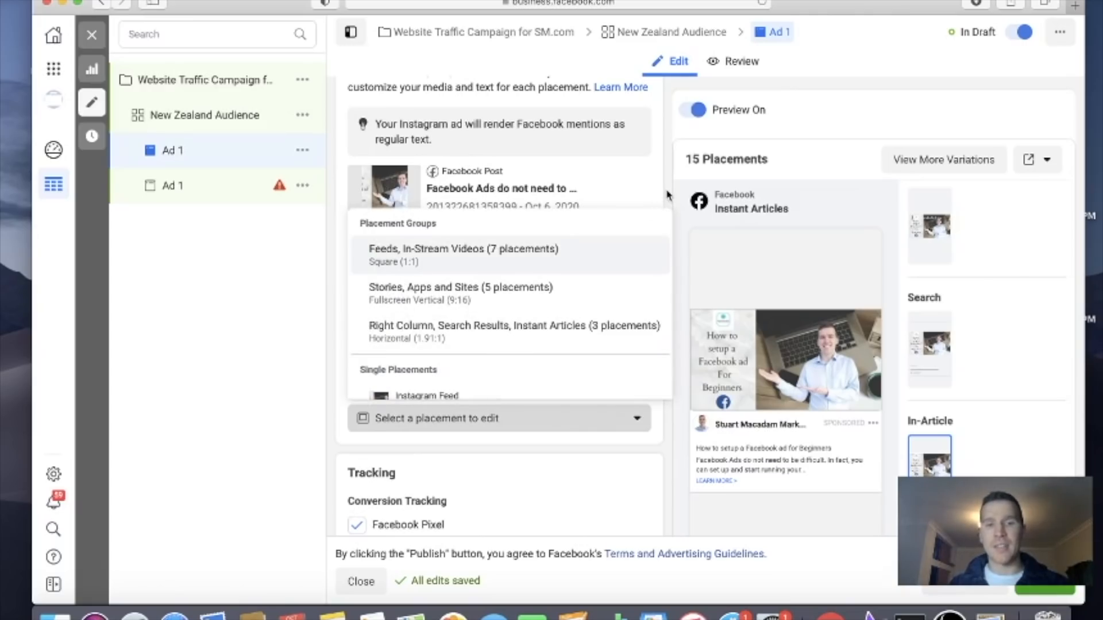
pyautogui.scroll(-5, 534, 274)
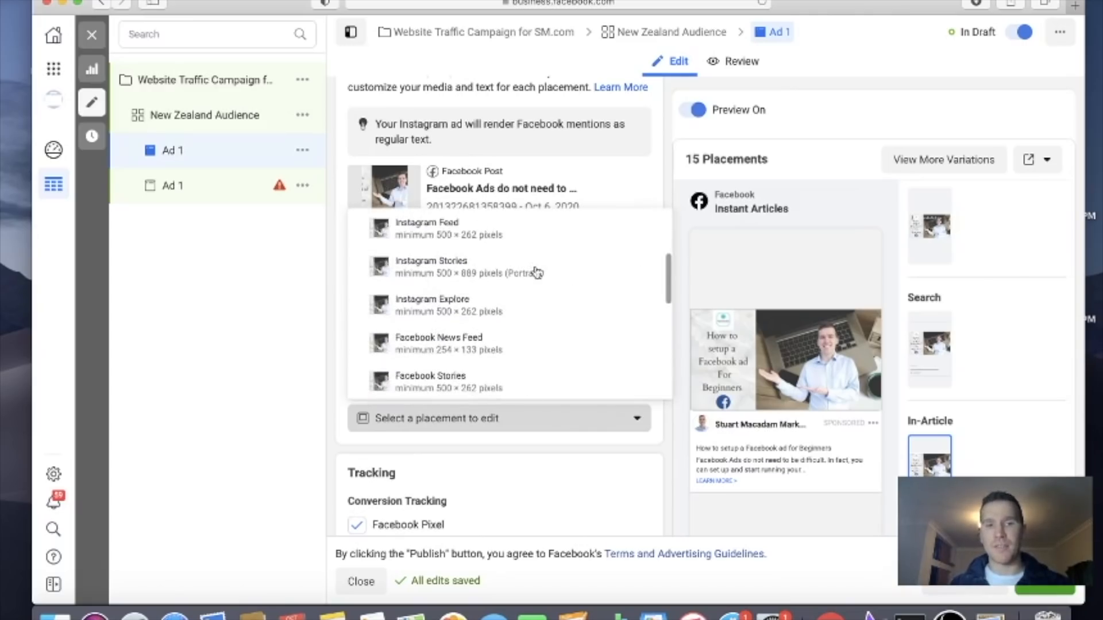
pyautogui.scroll(4, 537, 273)
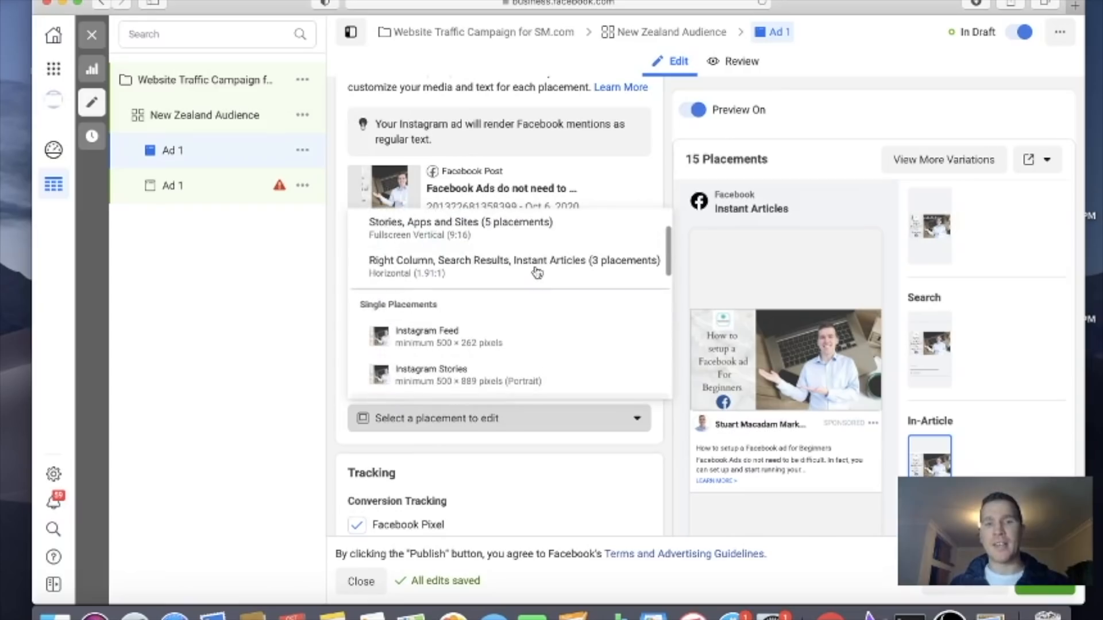
pyautogui.click(663, 182)
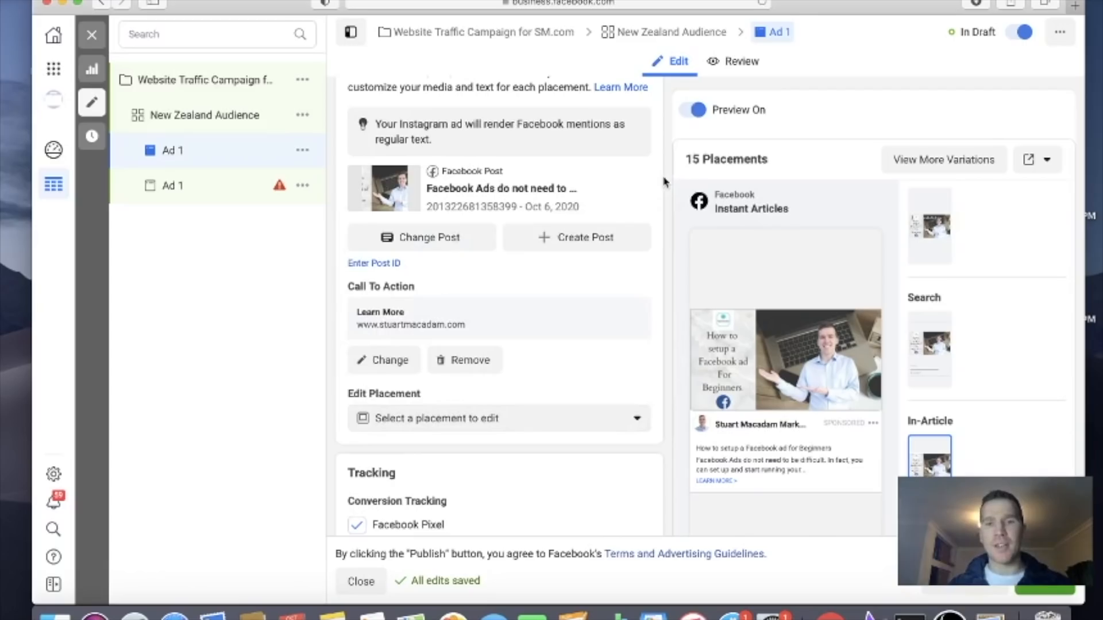
pyautogui.scroll(1, 663, 182)
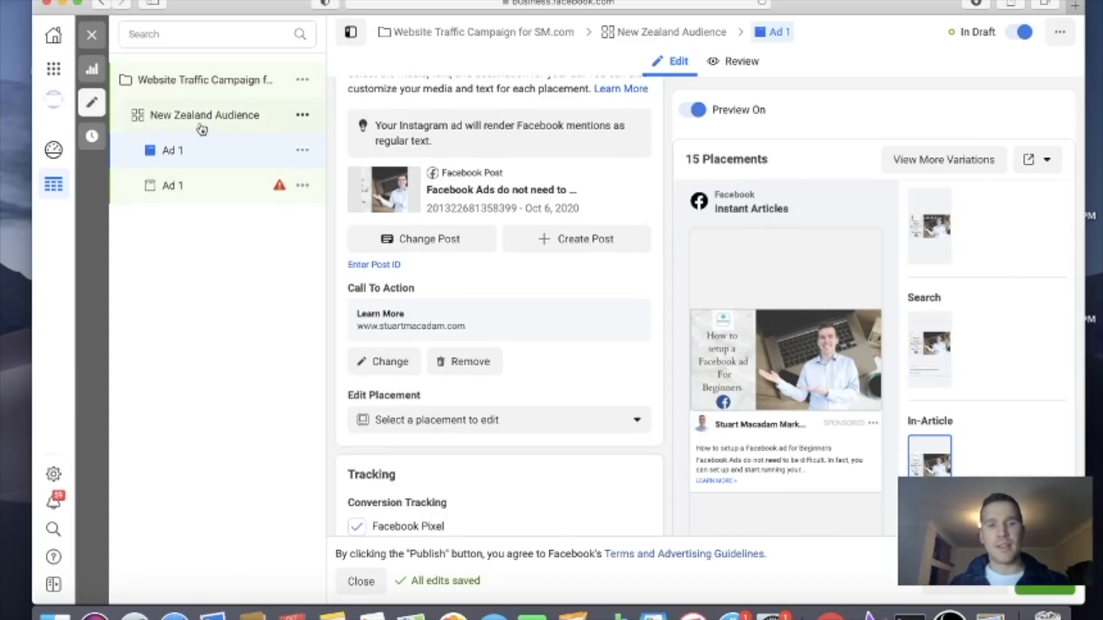
pyautogui.scroll(-5, 571, 364)
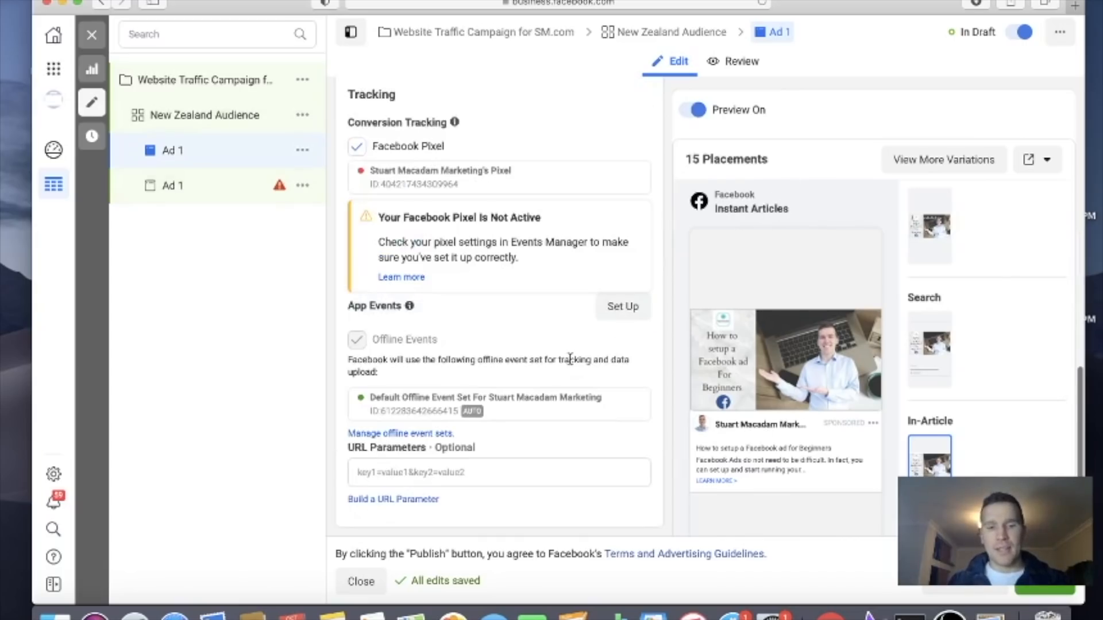
# Open the New Zealand Audience ad set and check its schedule, saved audience and placement settings
pyautogui.click(229, 120)
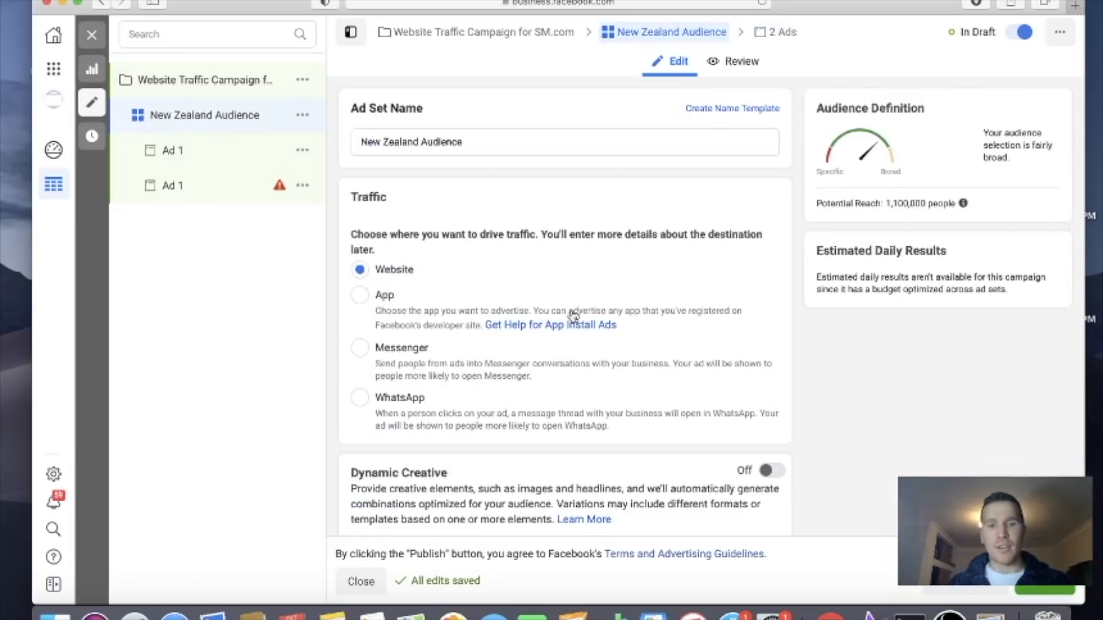
pyautogui.scroll(-10, 577, 338)
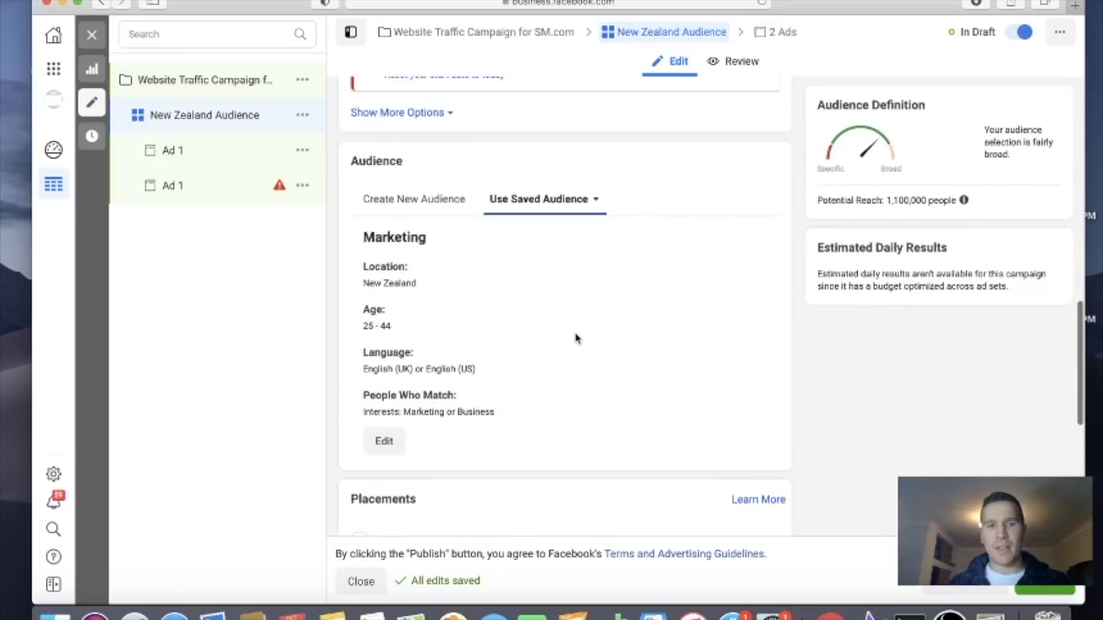
pyautogui.scroll(4, 576, 339)
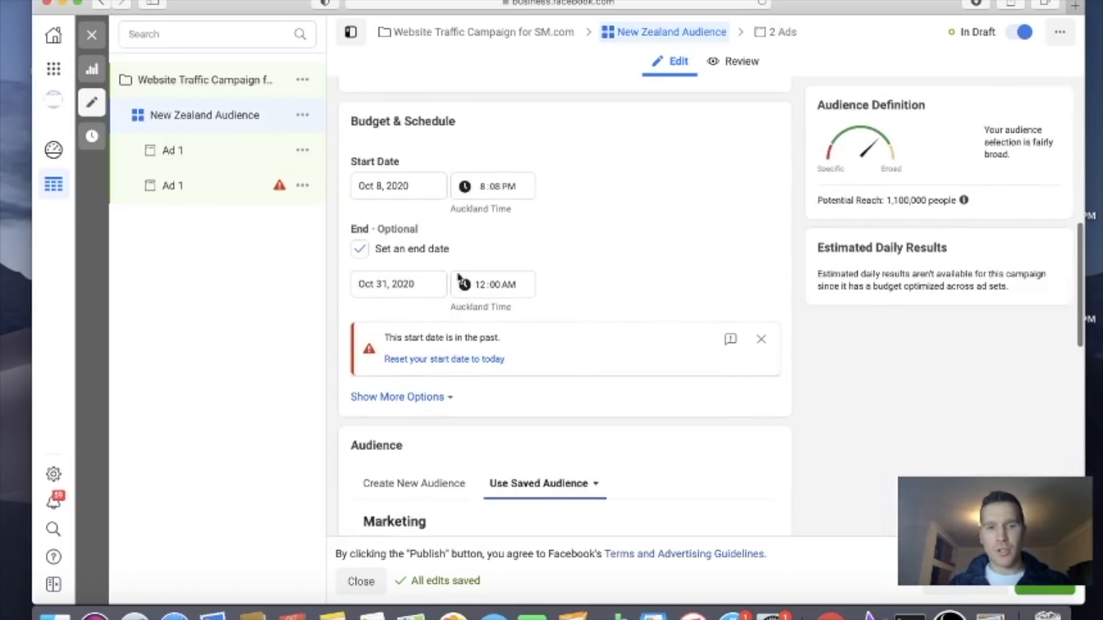
pyautogui.click(498, 186)
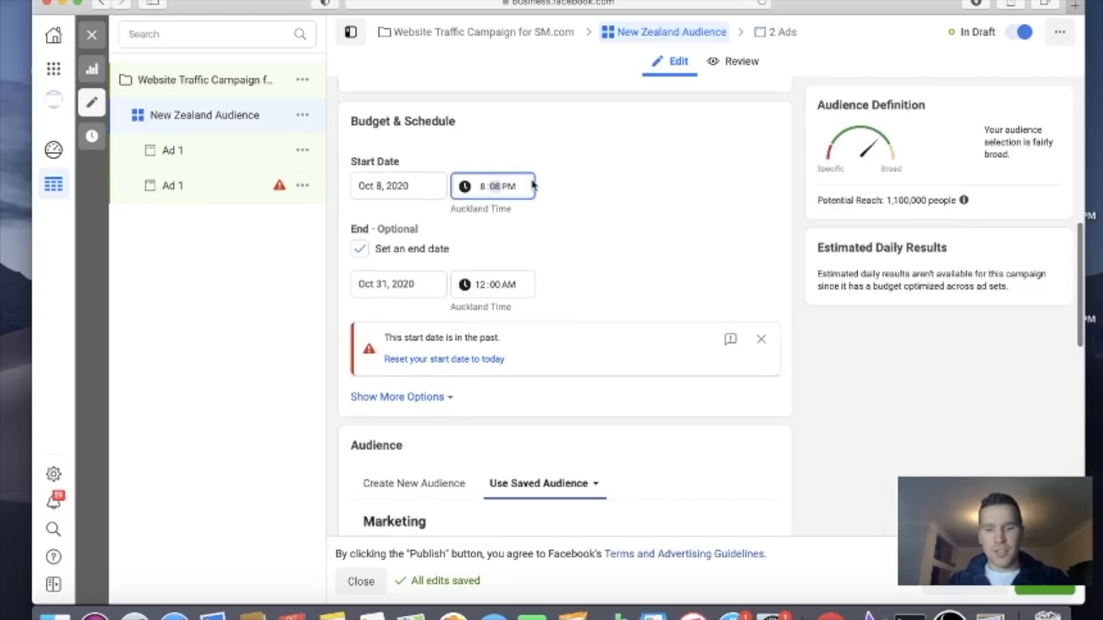
pyautogui.click(756, 216)
pyautogui.scroll(-7, 756, 218)
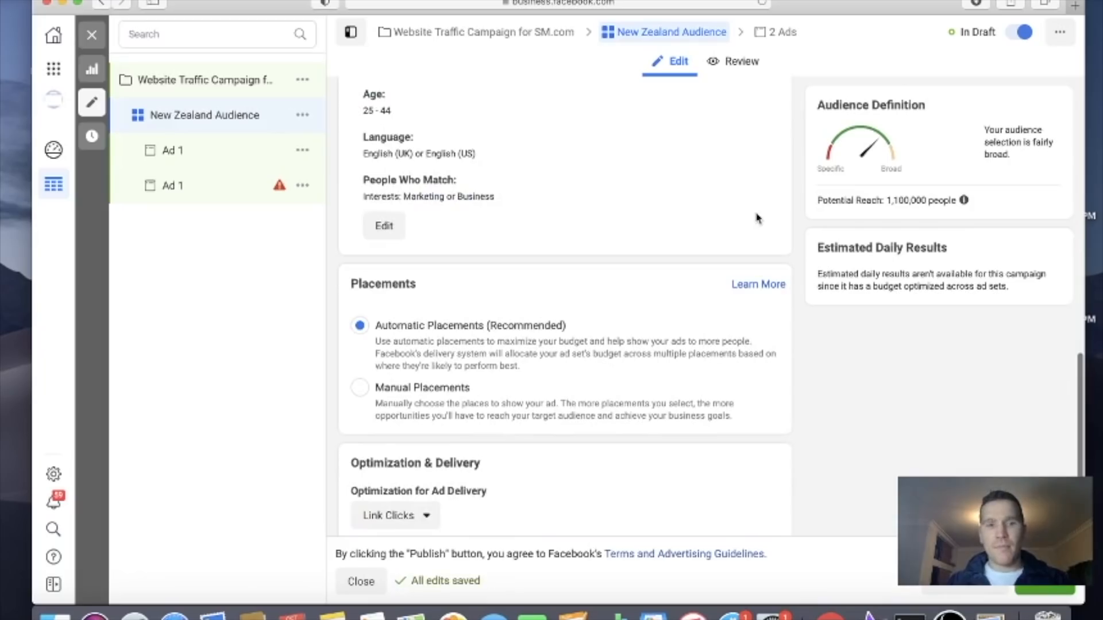
pyautogui.scroll(-3, 756, 218)
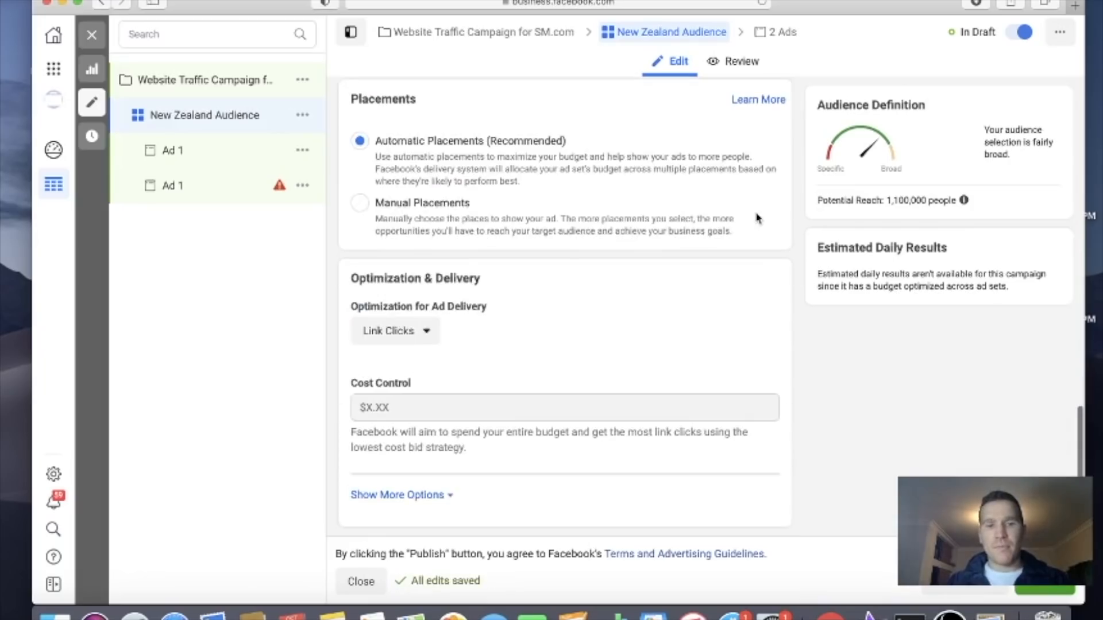
# Review the ad delivery optimization choices for the New Zealand Audience ad set and set the optimization to Impressions
pyautogui.click(423, 330)
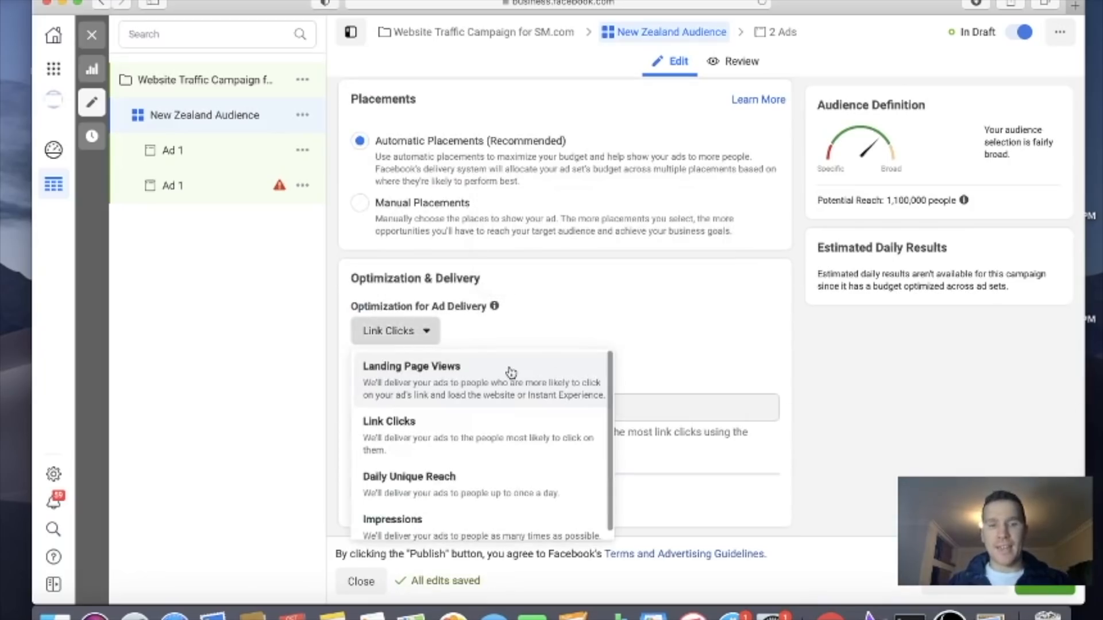
pyautogui.scroll(-1, 505, 407)
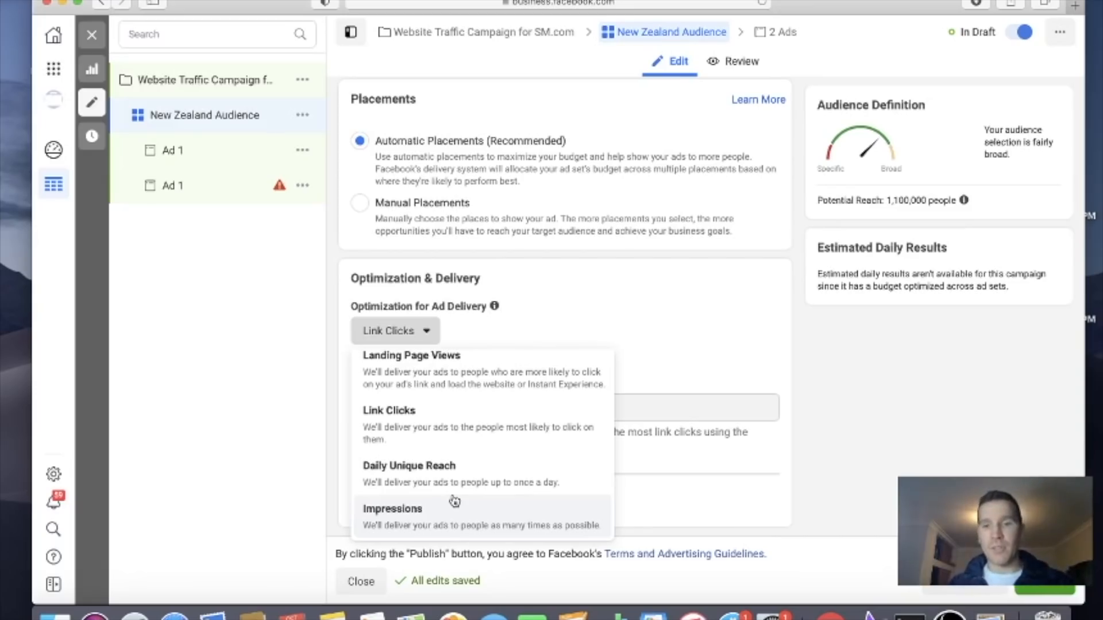
pyautogui.click(490, 416)
pyautogui.moveTo(428, 406)
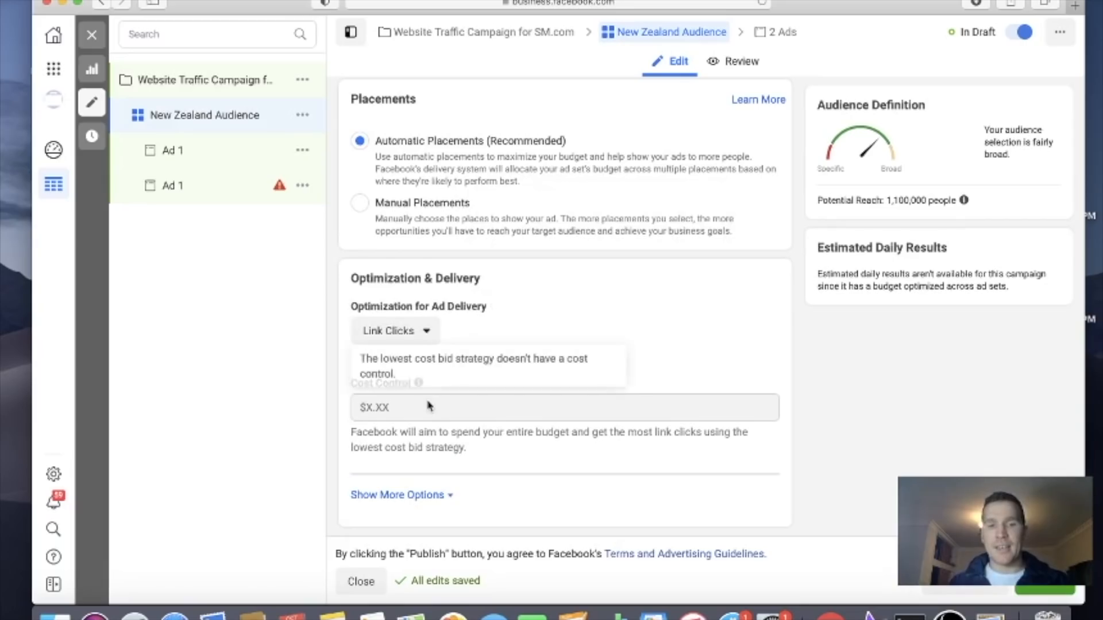
pyautogui.click(413, 336)
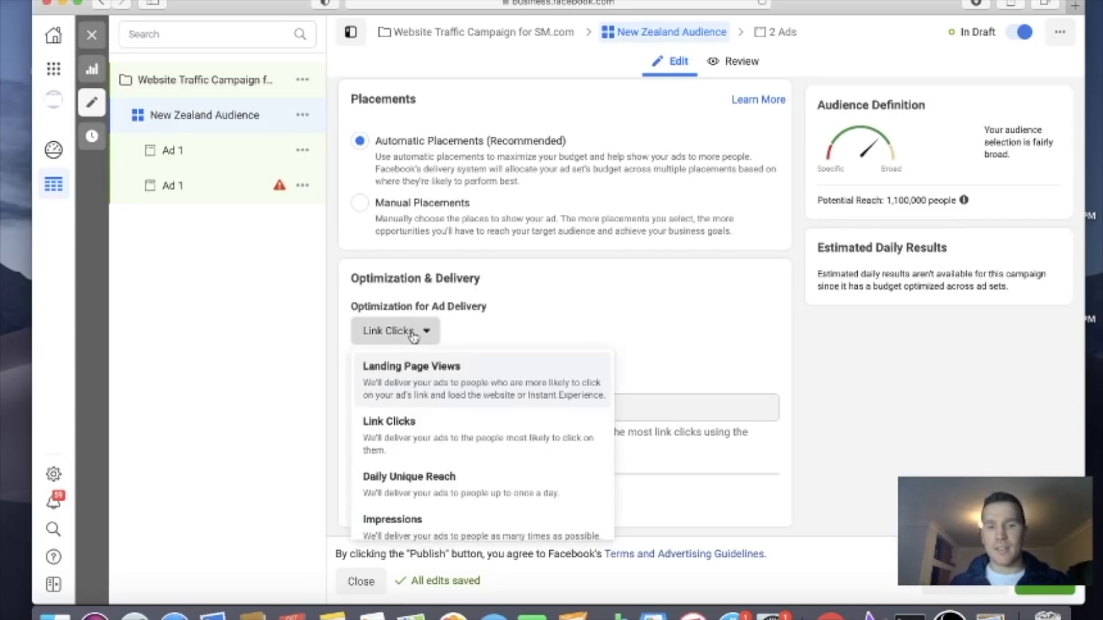
pyautogui.click(419, 510)
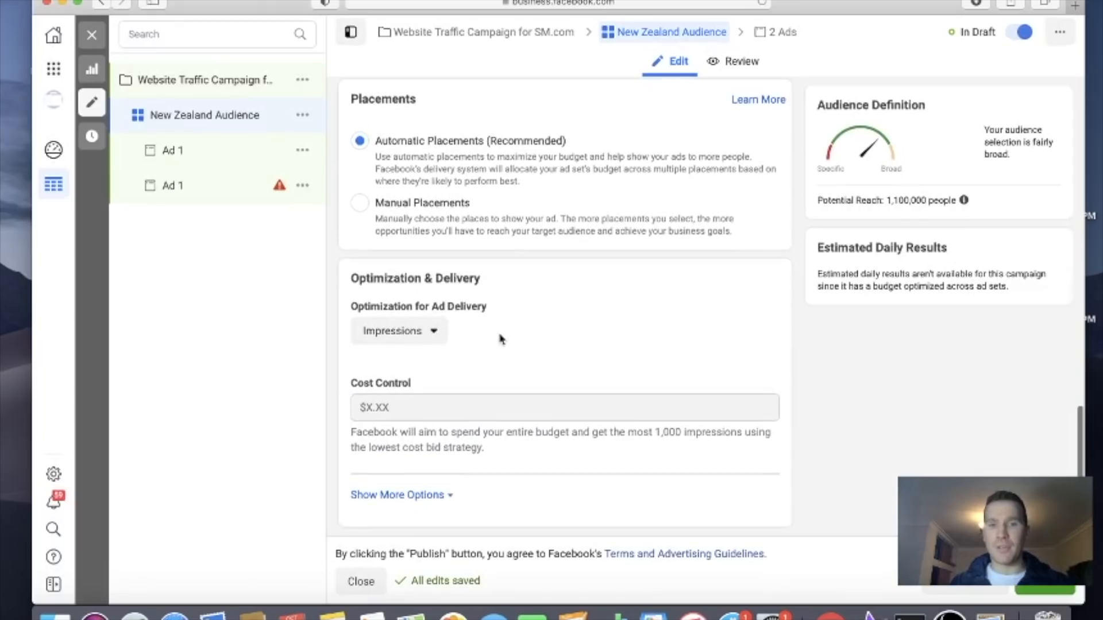
# Preview the first Ad 1 in the Facebook Feeds and Instagram Feed placements
pyautogui.click(209, 186)
pyautogui.click(210, 150)
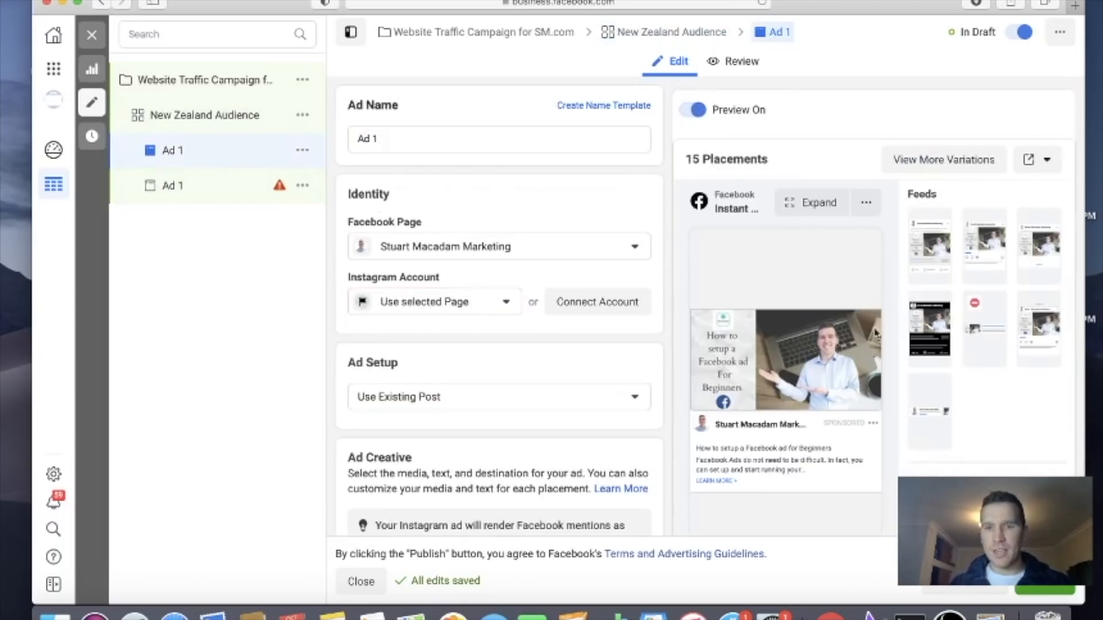
pyautogui.click(929, 263)
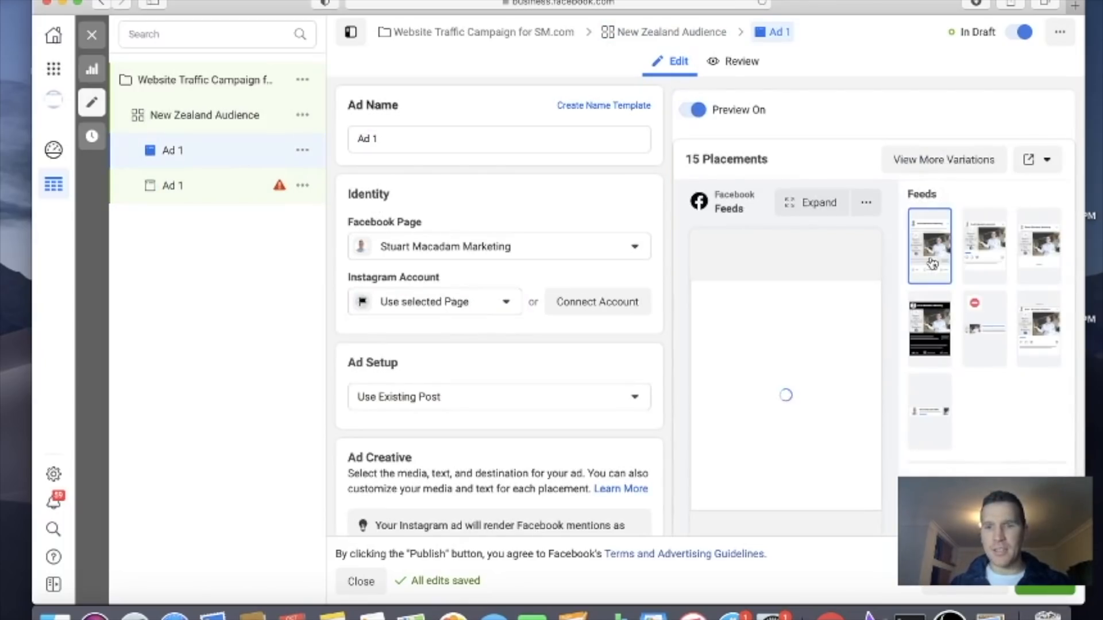
pyautogui.click(992, 255)
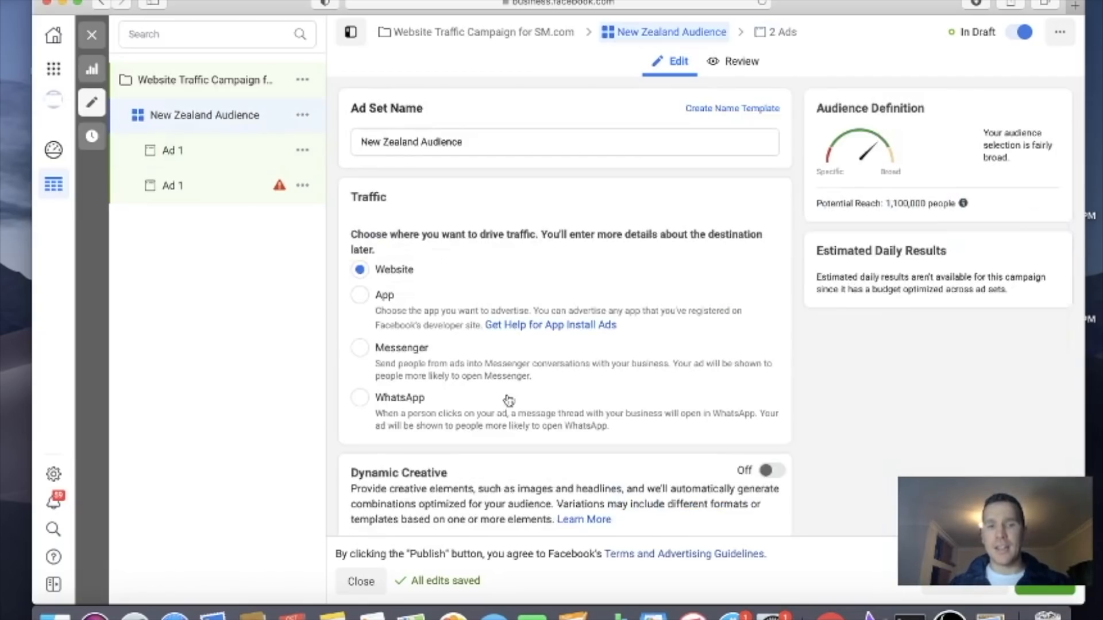
# Switch the New Zealand Audience ad set to Manual Placements and exclude the Audience Network and Messenger platforms
pyautogui.scroll(-10, 505, 399)
pyautogui.scroll(-5, 507, 398)
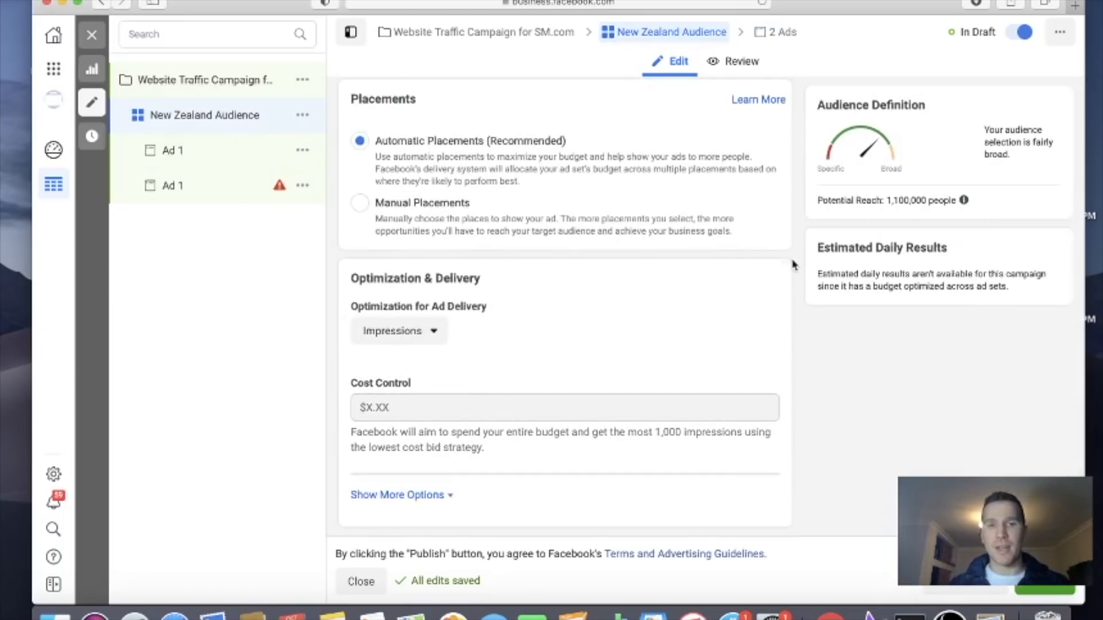
pyautogui.scroll(2, 793, 264)
pyautogui.click(360, 276)
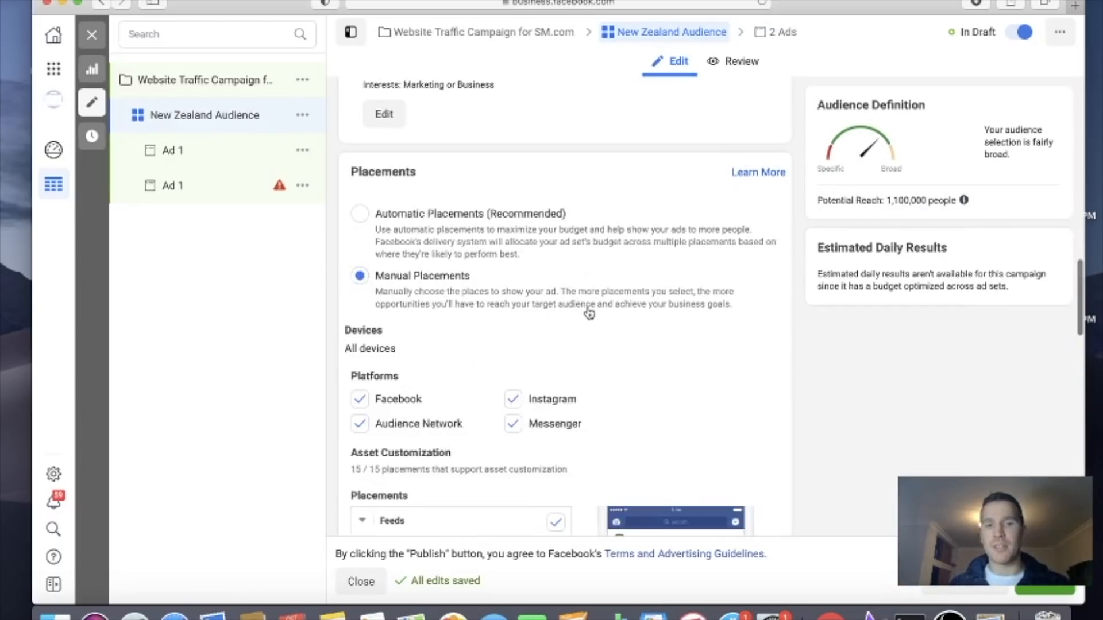
pyautogui.scroll(-5, 586, 310)
pyautogui.scroll(-1, 525, 281)
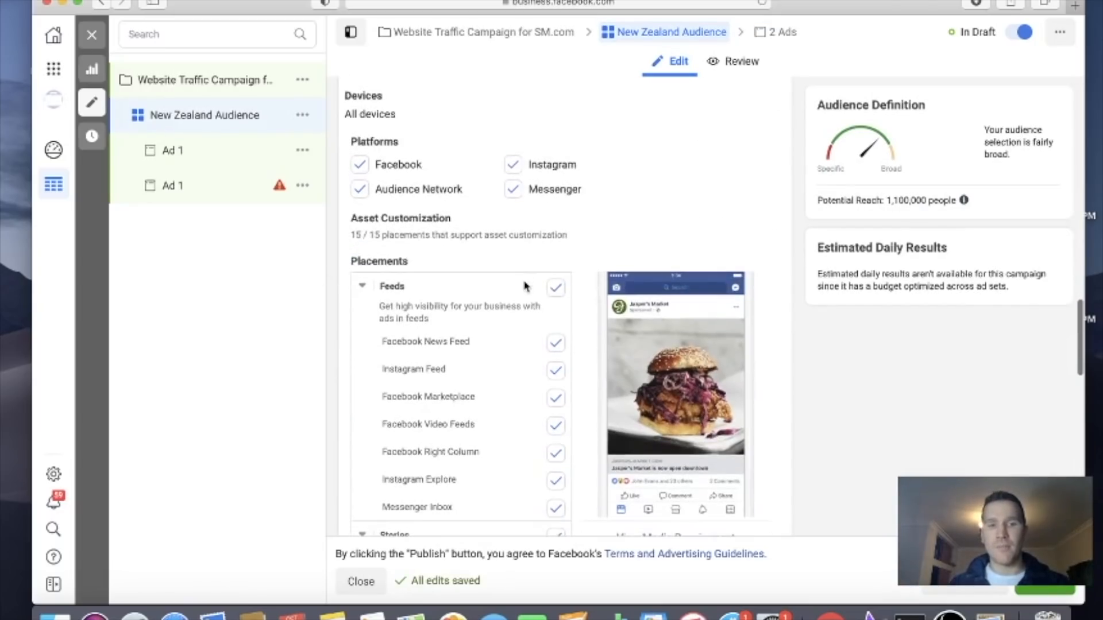
pyautogui.click(360, 192)
pyautogui.click(513, 190)
# Exclude Facebook Marketplace, Facebook Video Feeds, Facebook Right Column and Instagram Explore from the ad set's Feeds placements
pyautogui.scroll(-3, 557, 316)
pyautogui.scroll(-1, 557, 299)
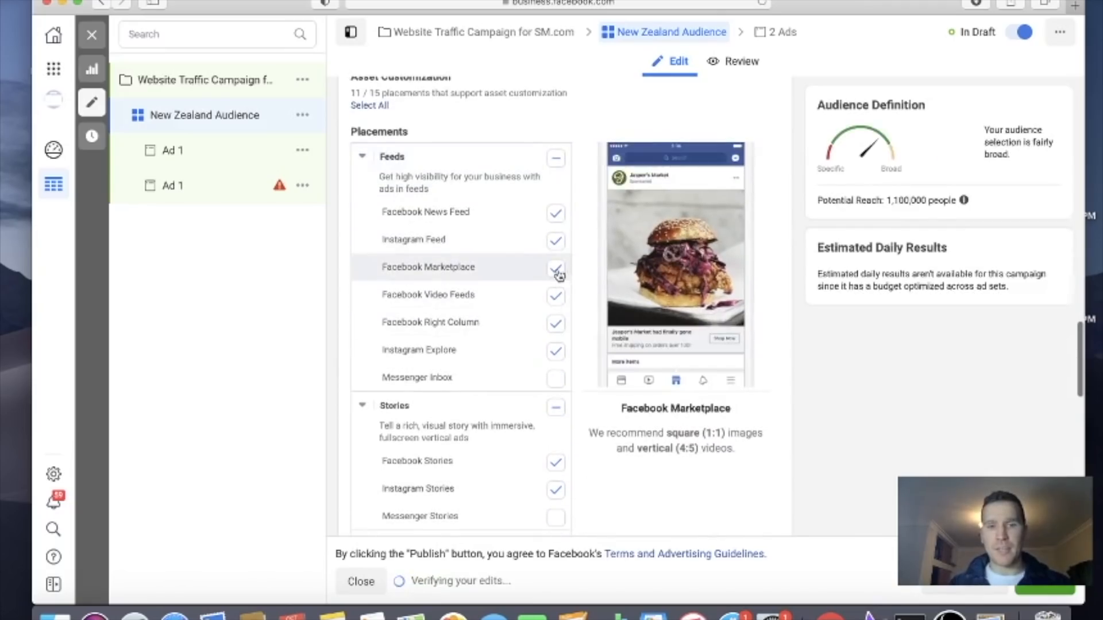
pyautogui.click(555, 268)
pyautogui.click(555, 295)
pyautogui.click(556, 324)
pyautogui.click(556, 351)
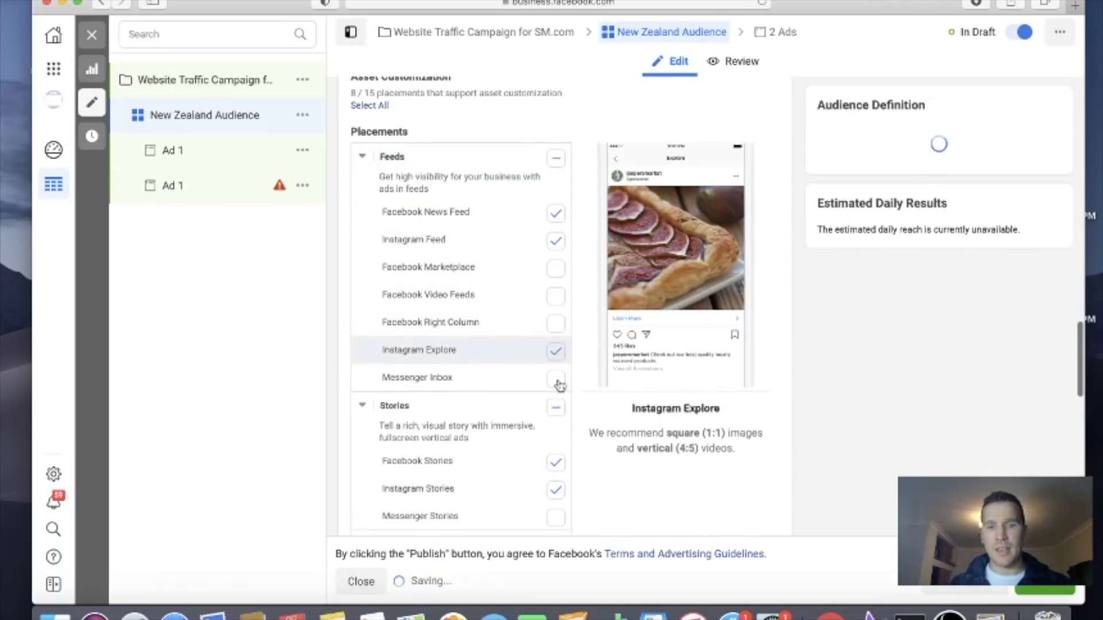
# Exclude the Stories, In-Stream, Search and In-Article placement groups from the New Zealand Audience ad set
pyautogui.click(555, 408)
pyautogui.scroll(-1, 560, 418)
pyautogui.click(557, 382)
pyautogui.scroll(-5, 558, 384)
pyautogui.click(555, 284)
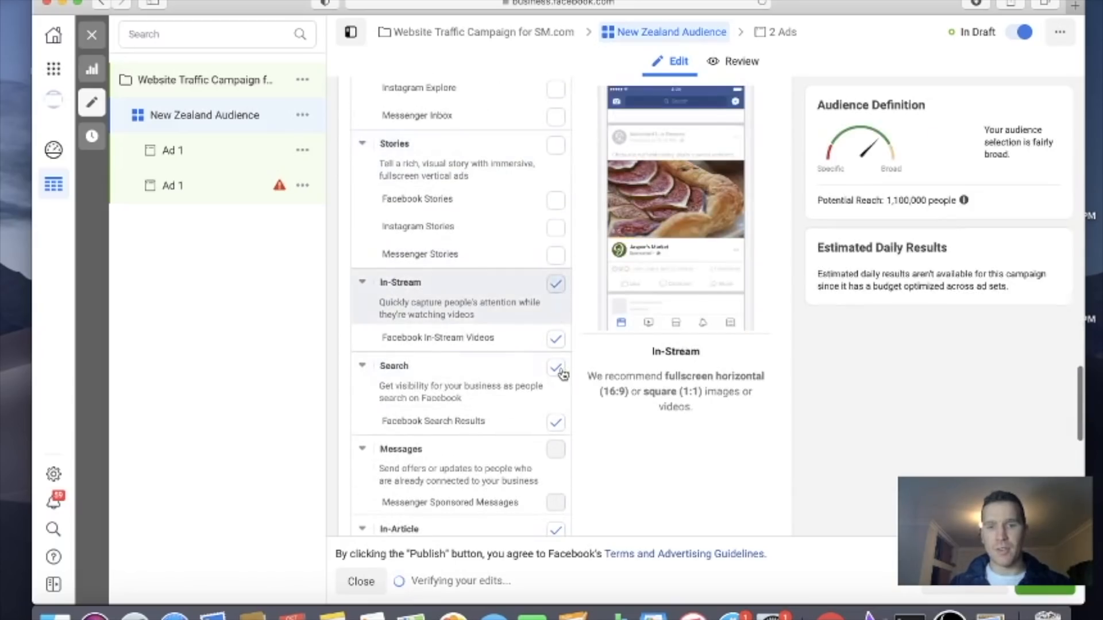
pyautogui.click(555, 367)
pyautogui.scroll(-3, 561, 372)
pyautogui.click(556, 363)
pyautogui.scroll(-6, 559, 366)
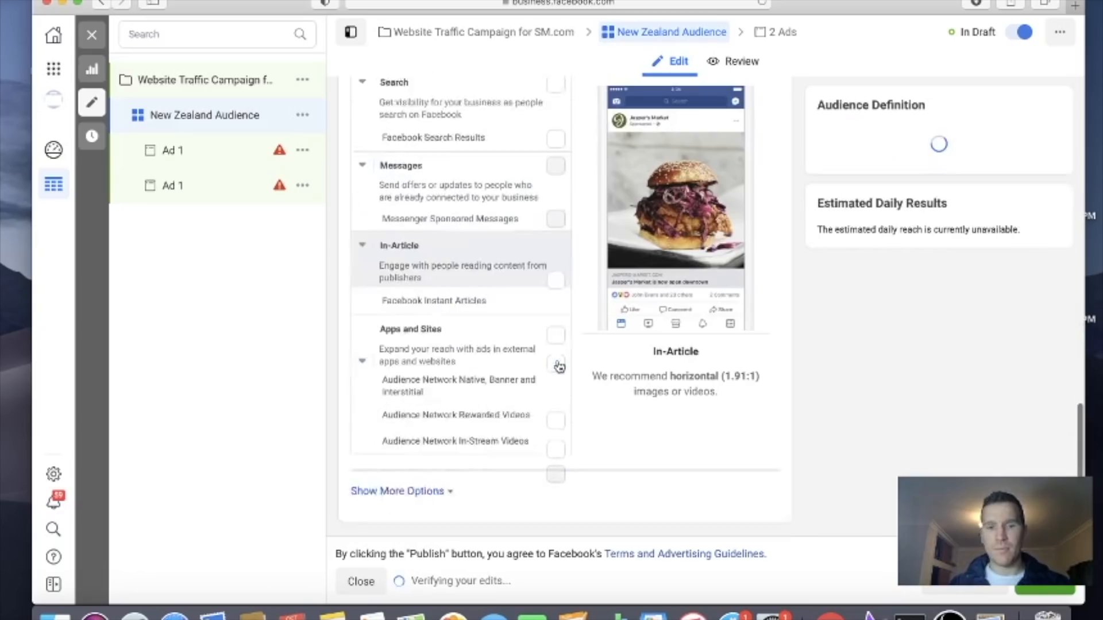
# Set the ad set's optimization for ad delivery to Link Clicks
pyautogui.scroll(-3, 677, 347)
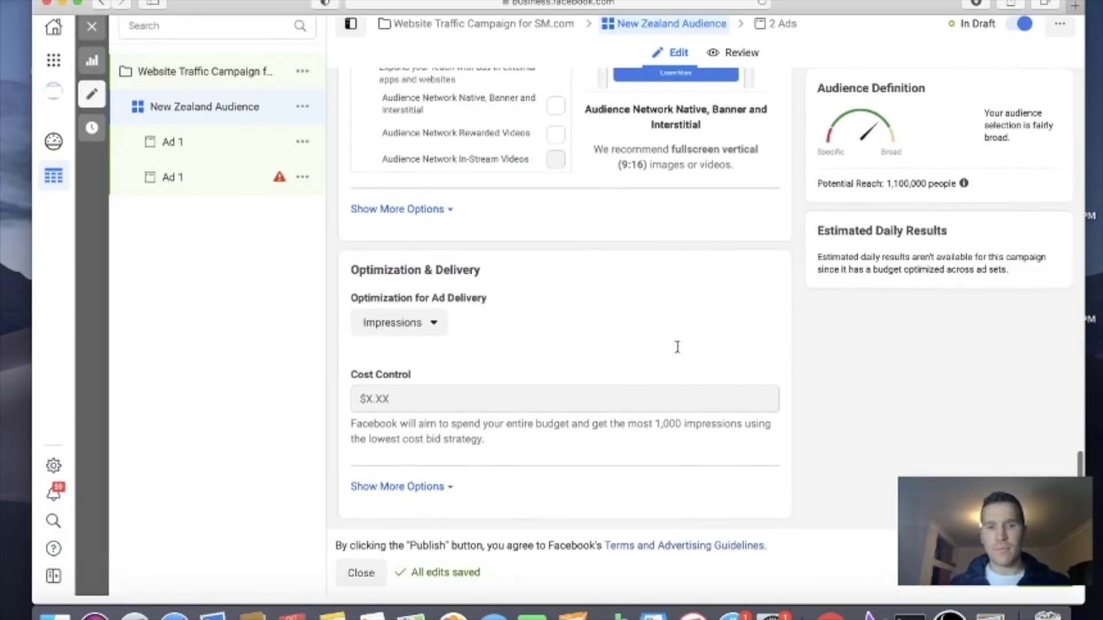
pyautogui.click(441, 321)
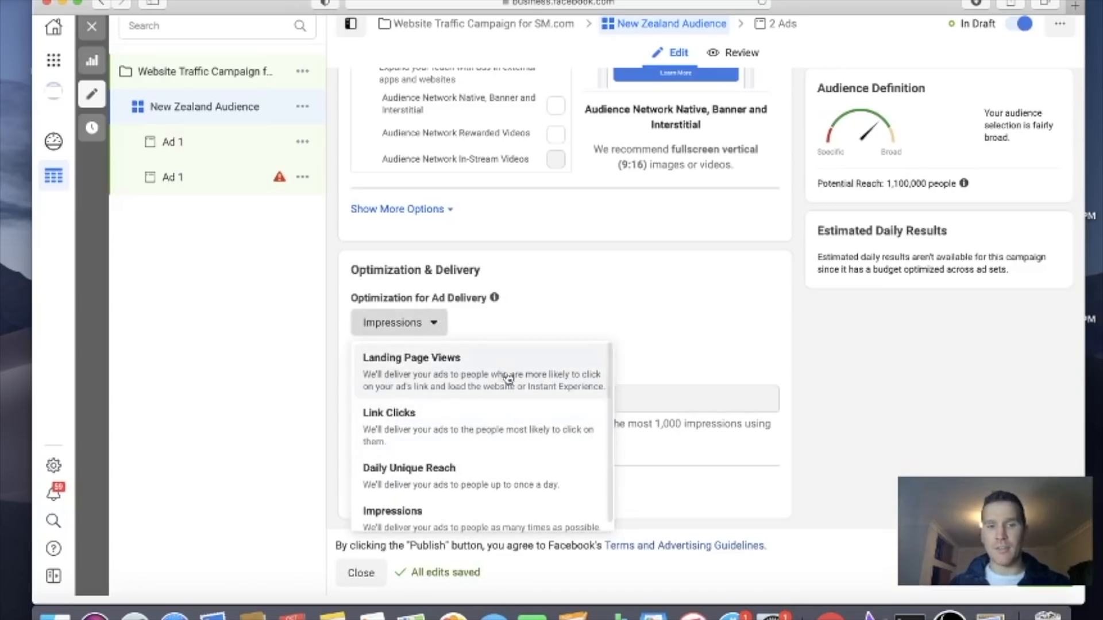
pyautogui.click(494, 421)
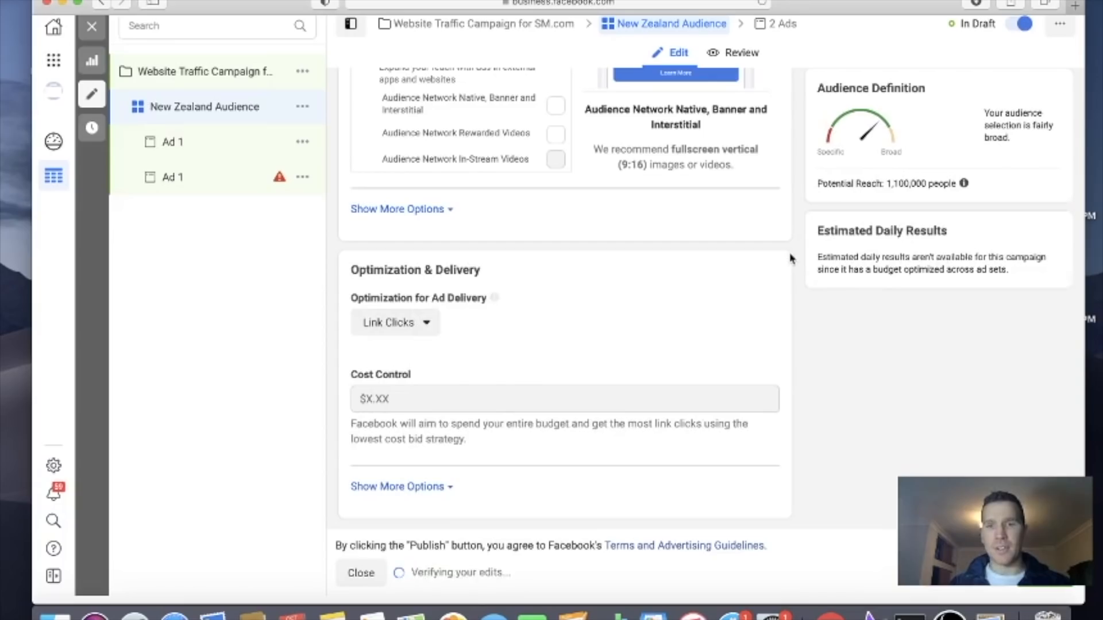
pyautogui.scroll(10, 436, 230)
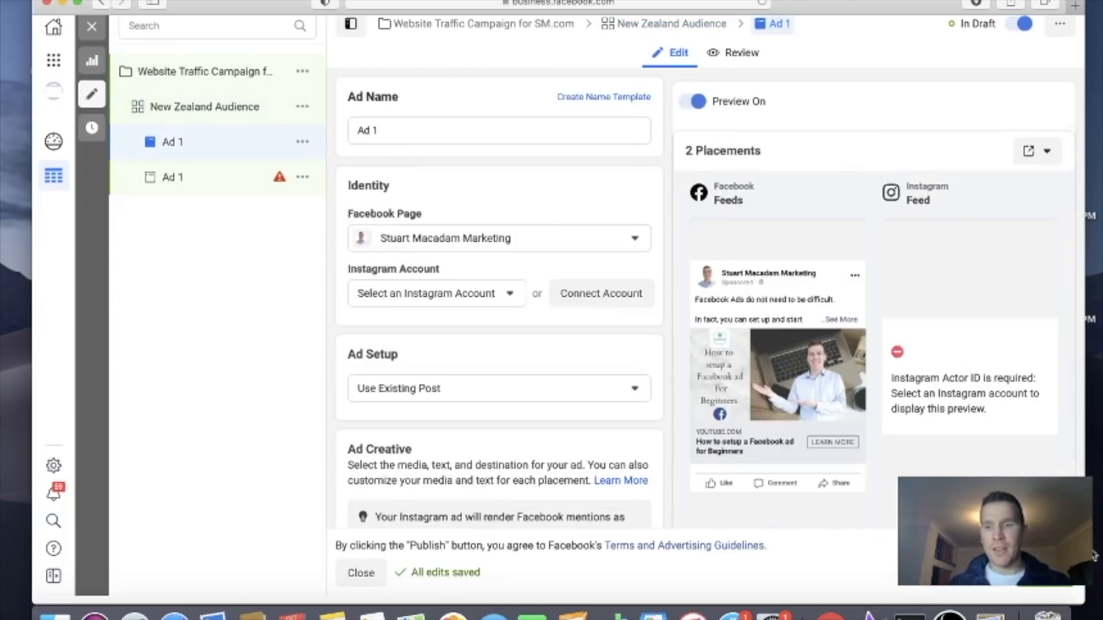
# Publish the website traffic campaign with its New Zealand Audience ad set and existing-post ad, and close the editor
pyautogui.click(1046, 573)
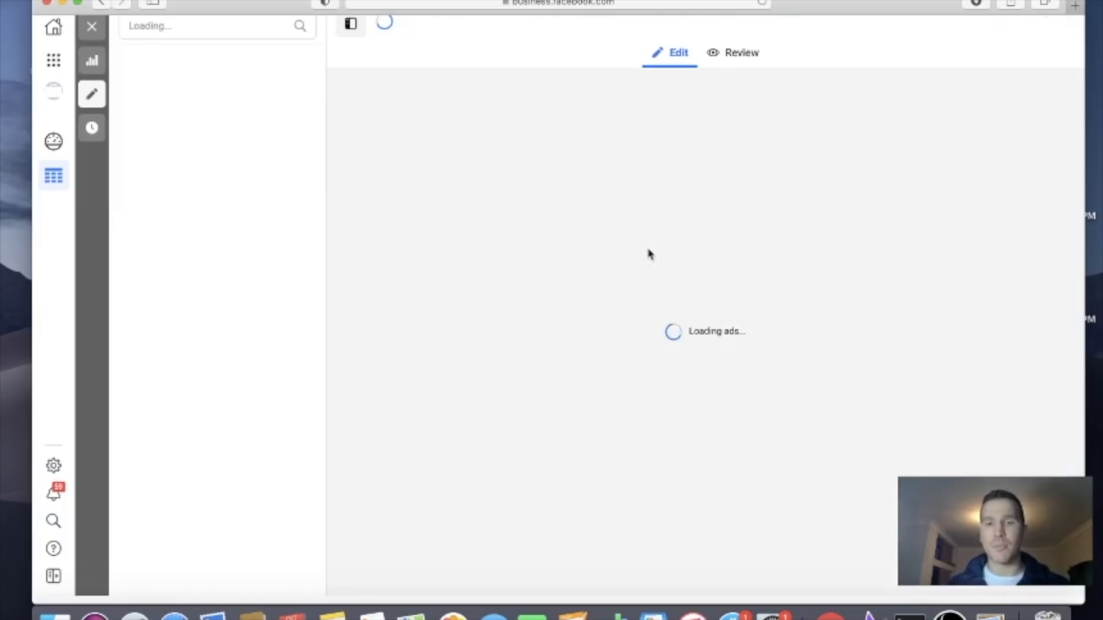
pyautogui.click(92, 27)
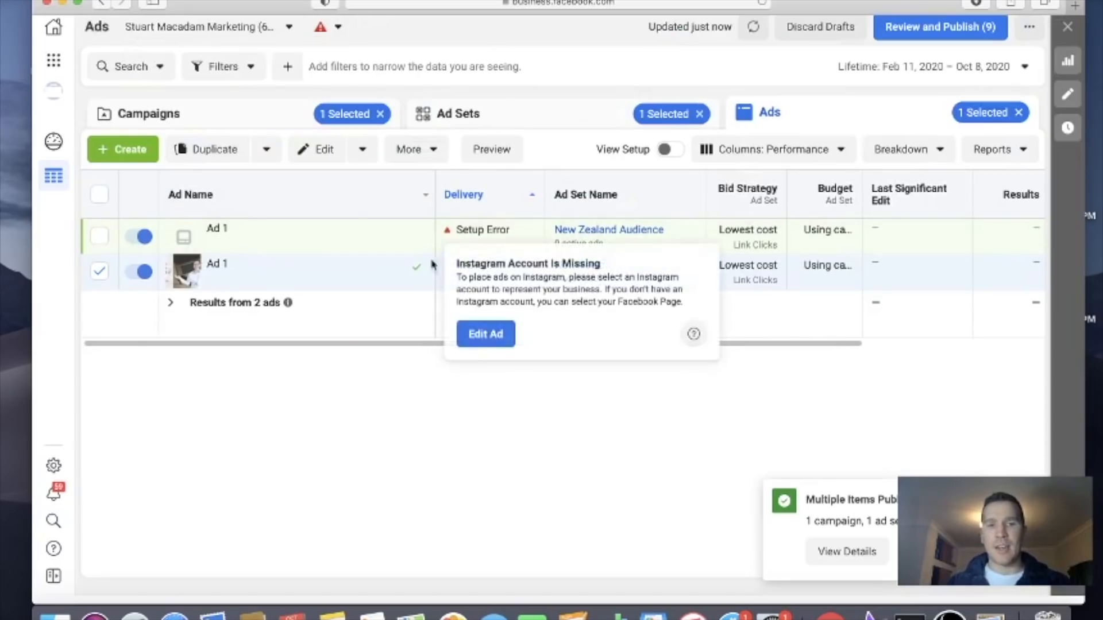
# Go through Website Traffic Campaign for SM.com and its New Zealand Audience ad set, and open the published Ad 1 for editing
pyautogui.click(281, 112)
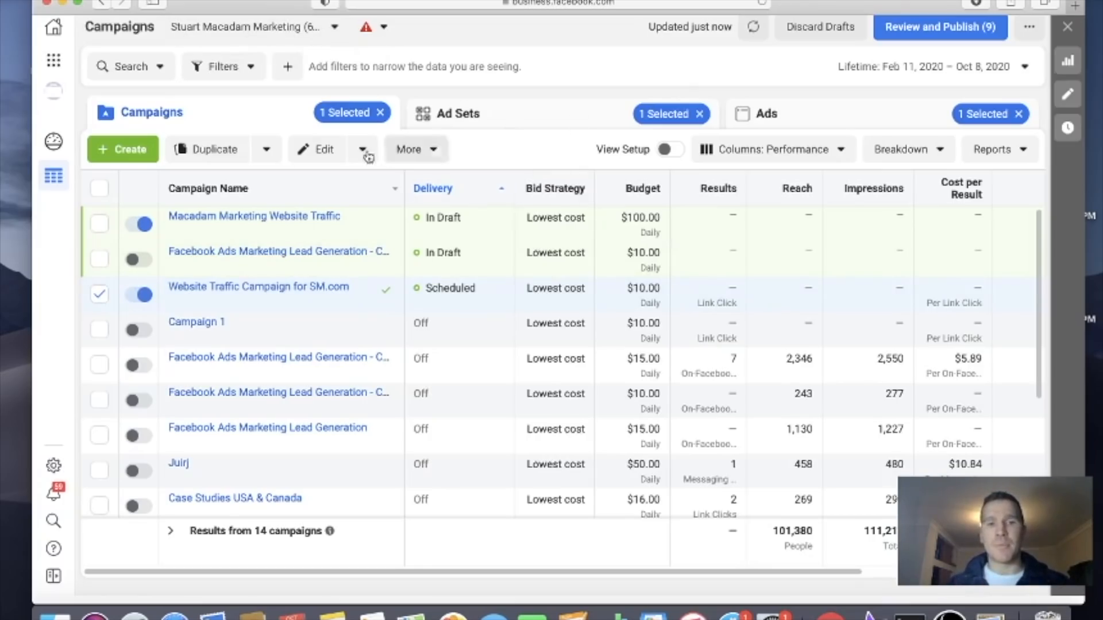
pyautogui.click(262, 288)
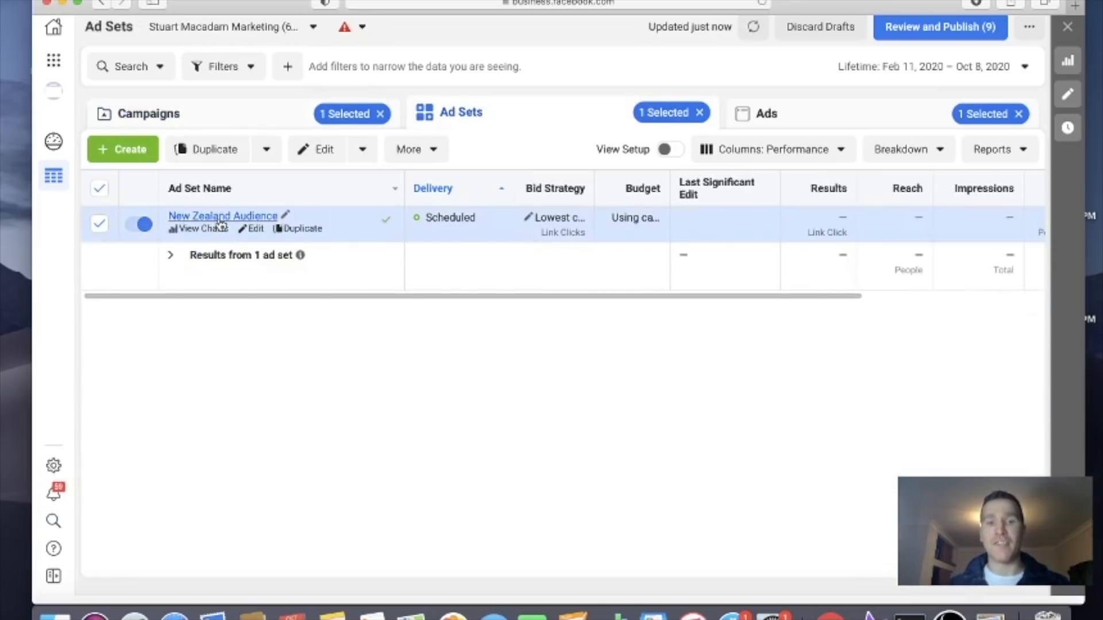
pyautogui.click(220, 218)
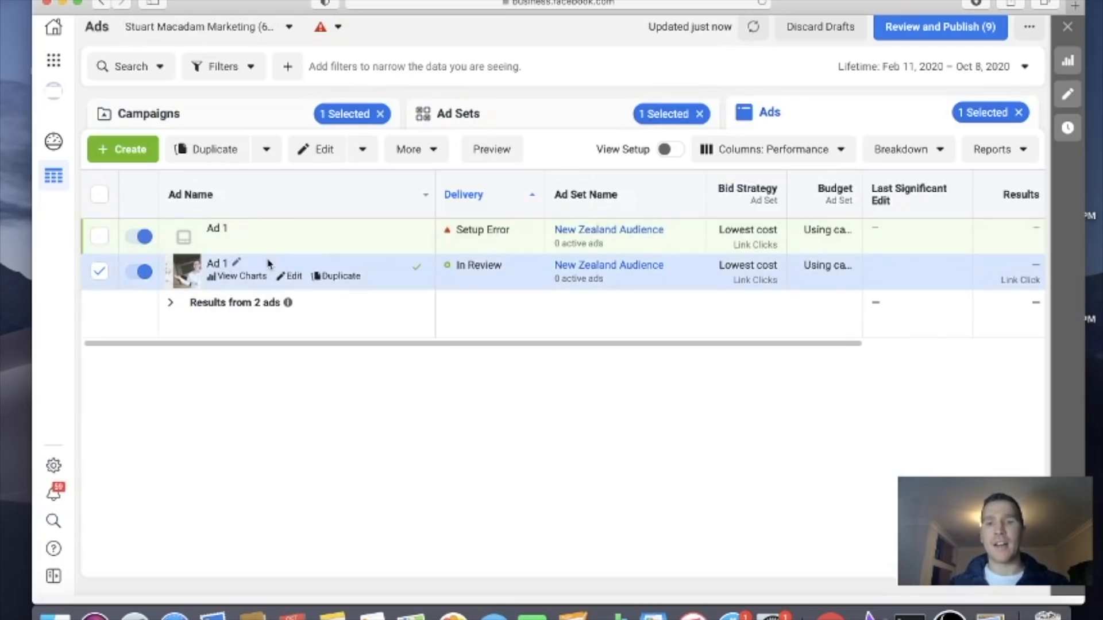
pyautogui.click(294, 277)
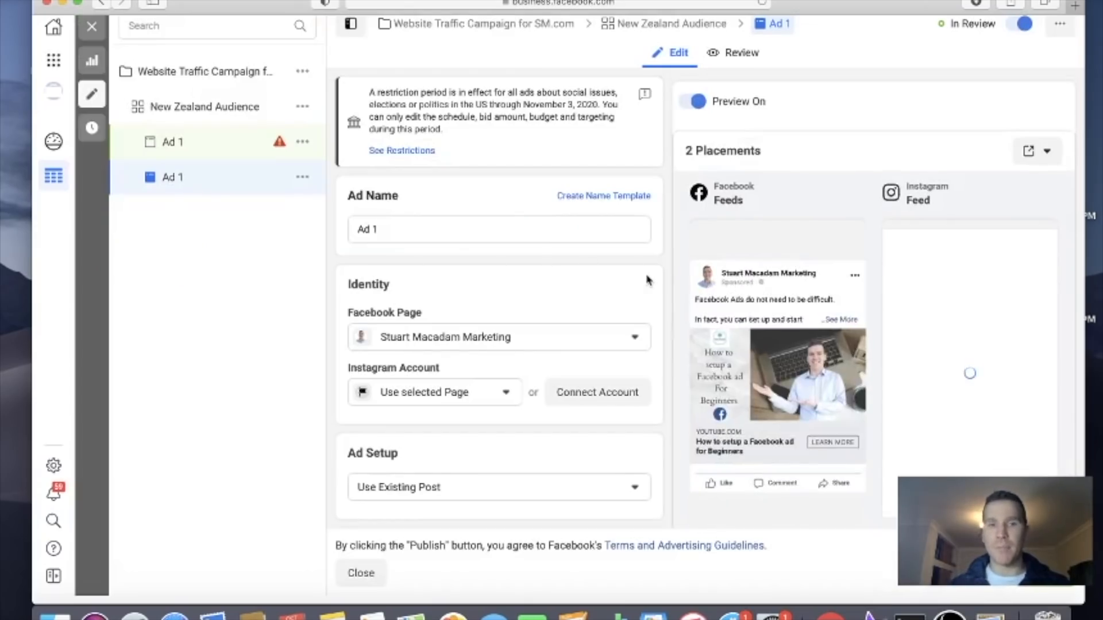